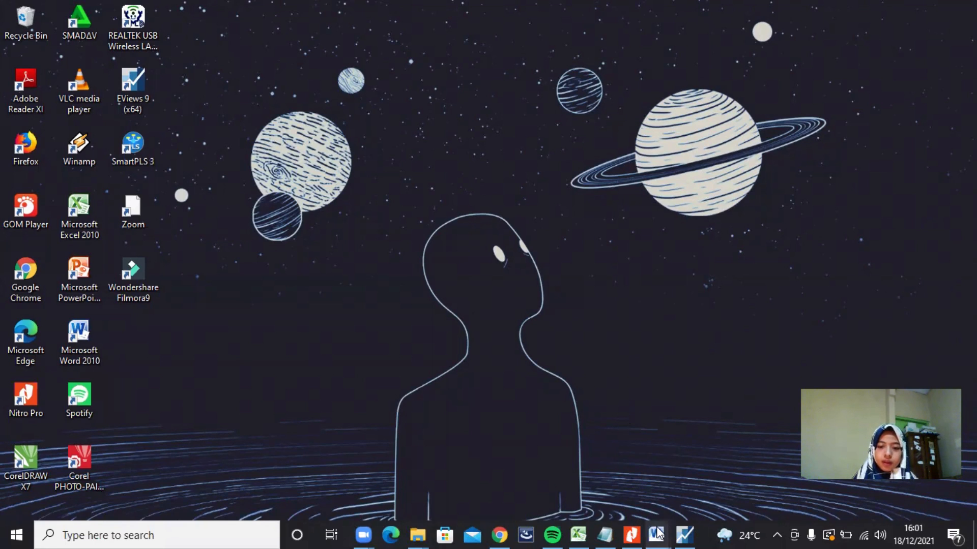
# Step: Examine the research model diagram in the Word document "Interpretasi Hasil Pengolahan Data Persamaan Simultan"
pyautogui.moveTo(659, 532)
pyautogui.click(698, 483)
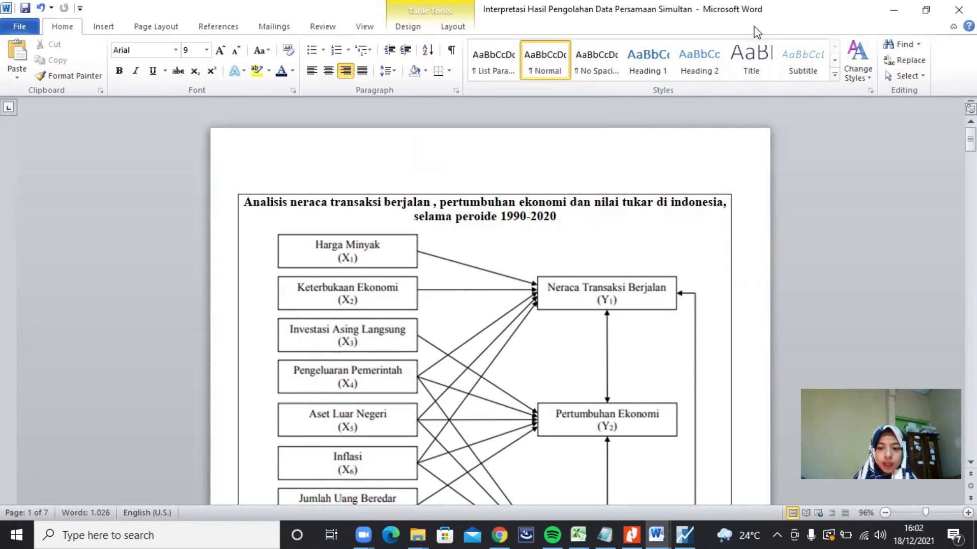
pyautogui.click(894, 11)
# Step: In EViews, create a new workfile with a regular annual frequency, starting in 1990 and ending in 2020
pyautogui.click(685, 534)
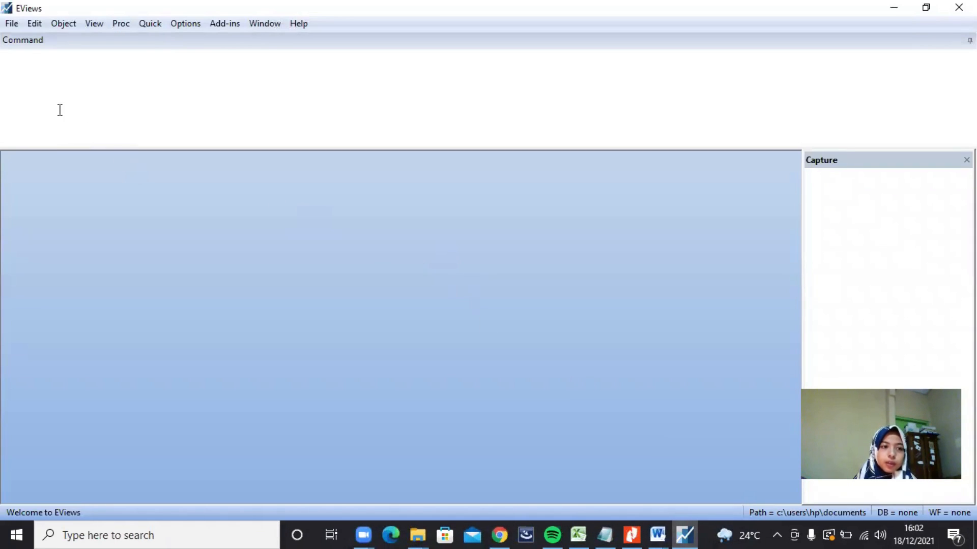
pyautogui.click(10, 24)
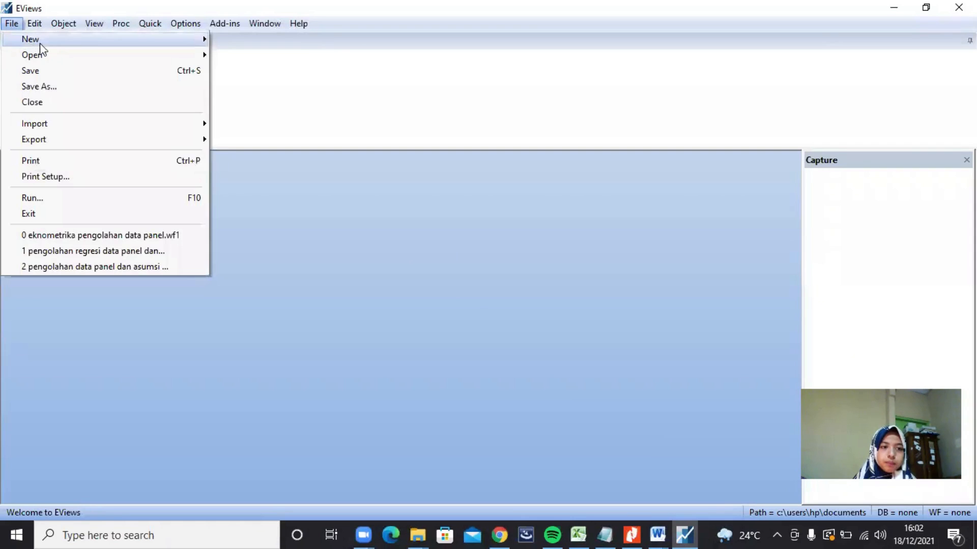
pyautogui.moveTo(109, 41)
pyautogui.click(225, 38)
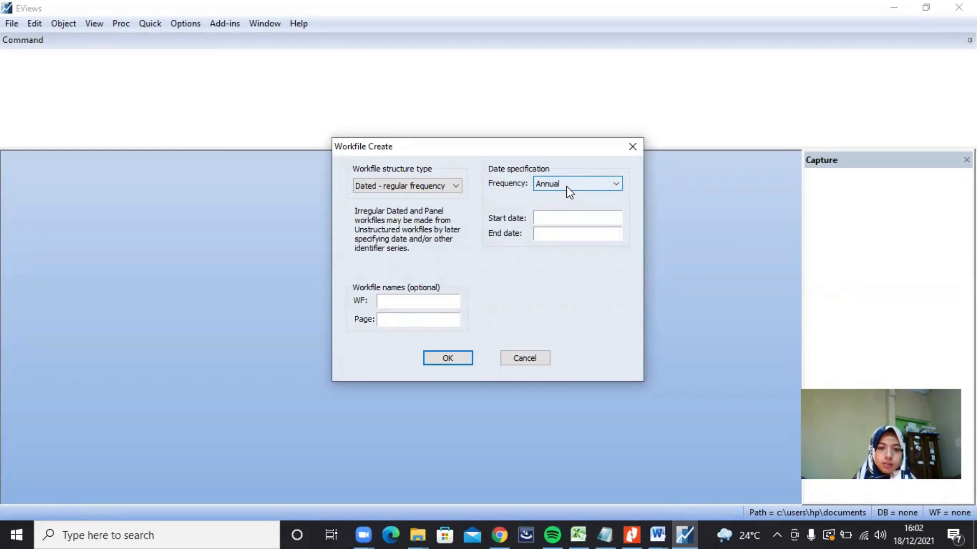
pyautogui.click(545, 218)
pyautogui.write('1990')
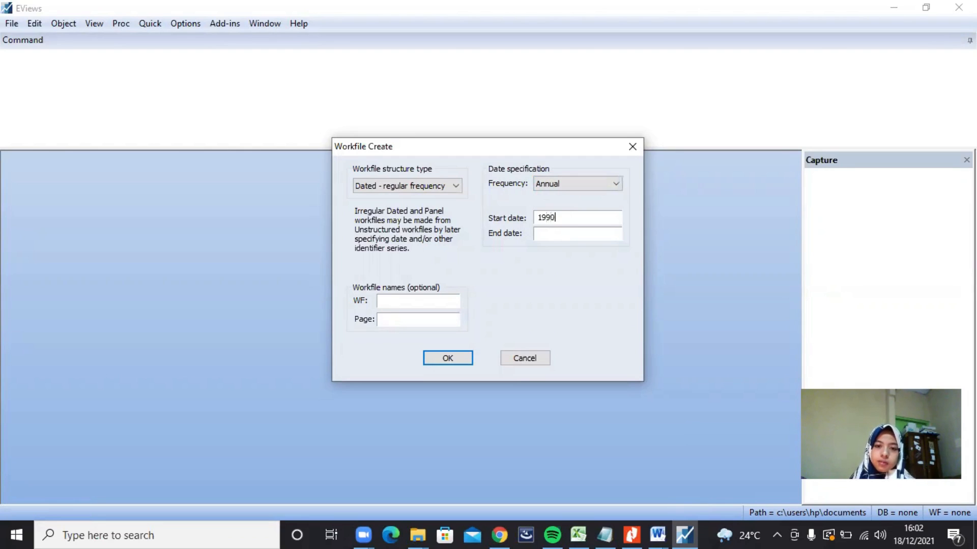
pyautogui.click(554, 235)
pyautogui.write('2')
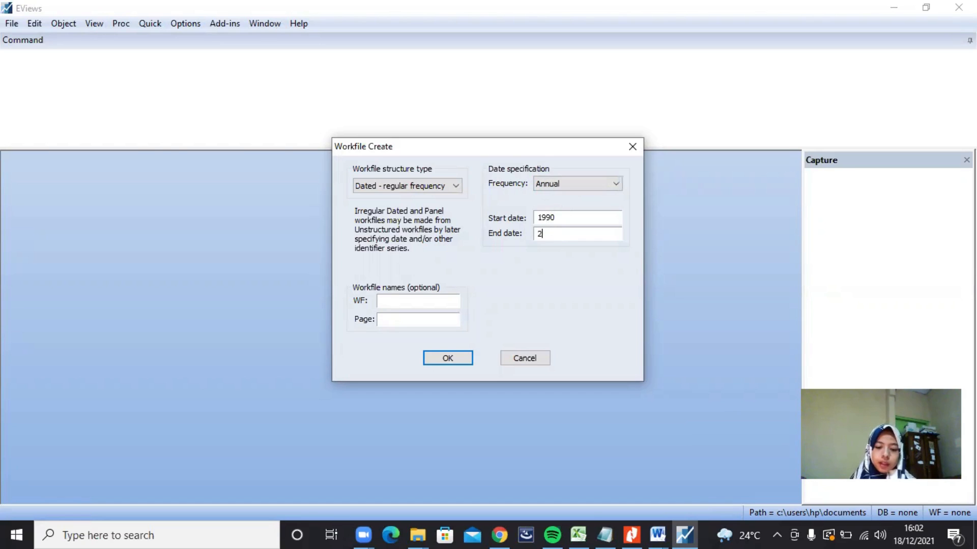
pyautogui.write('020')
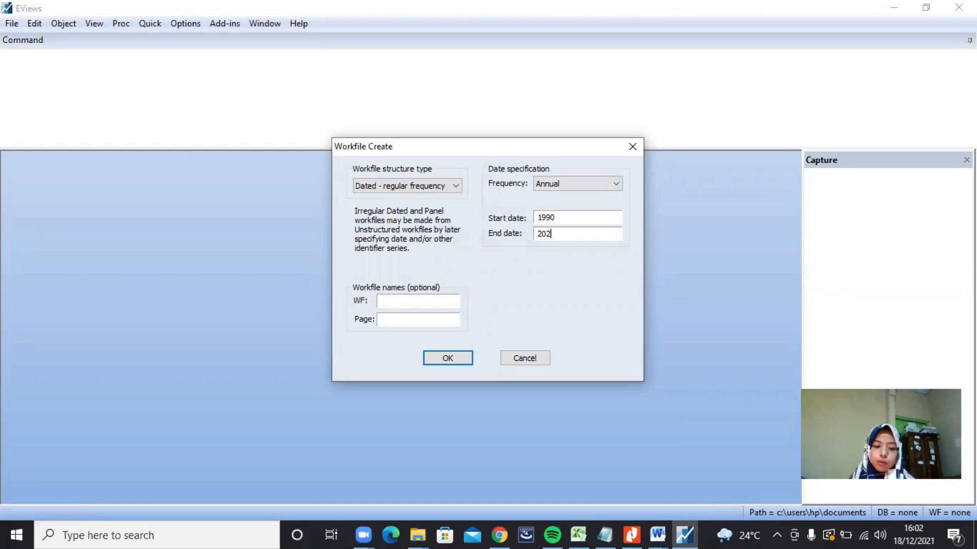
pyautogui.click(458, 361)
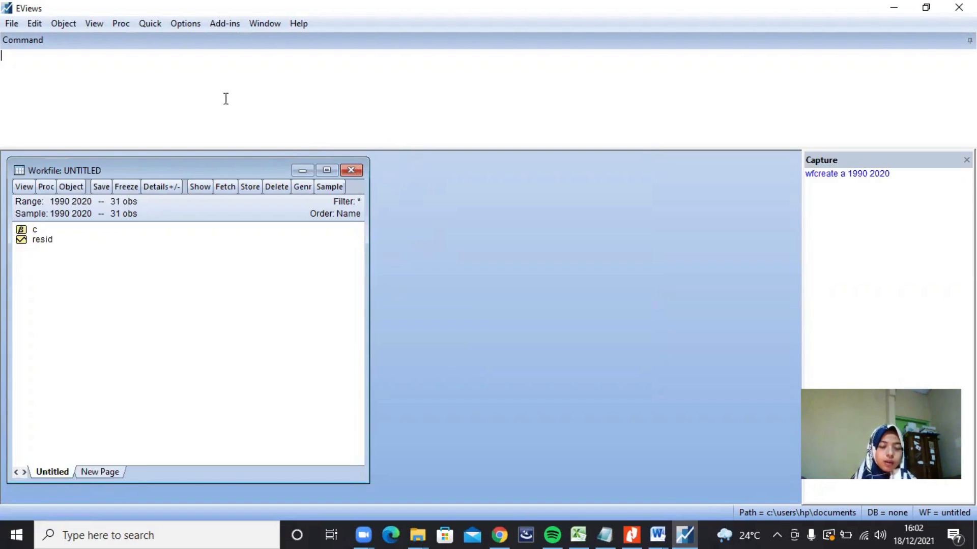
# Step: Open an empty group for editing series and move its window up so the whole sheet fits
pyautogui.click(149, 24)
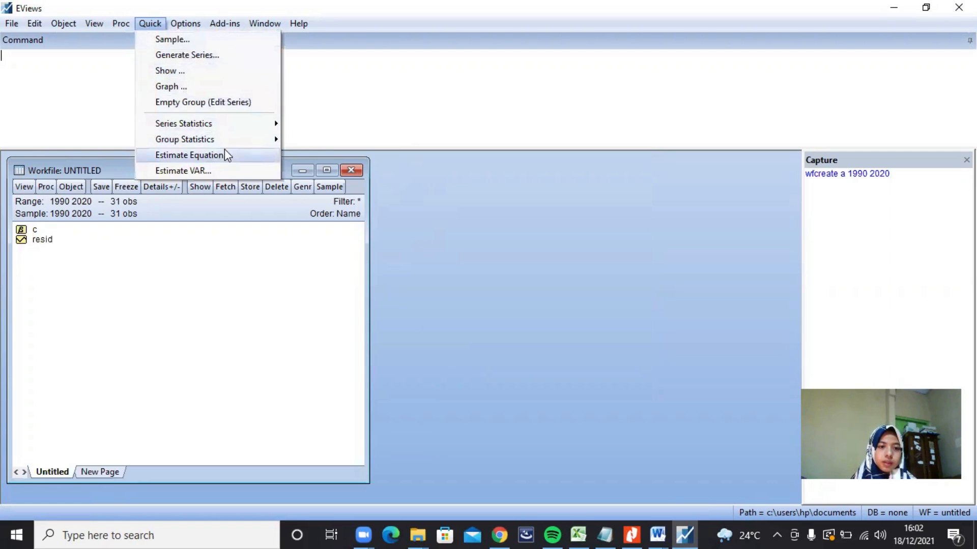
pyautogui.click(223, 101)
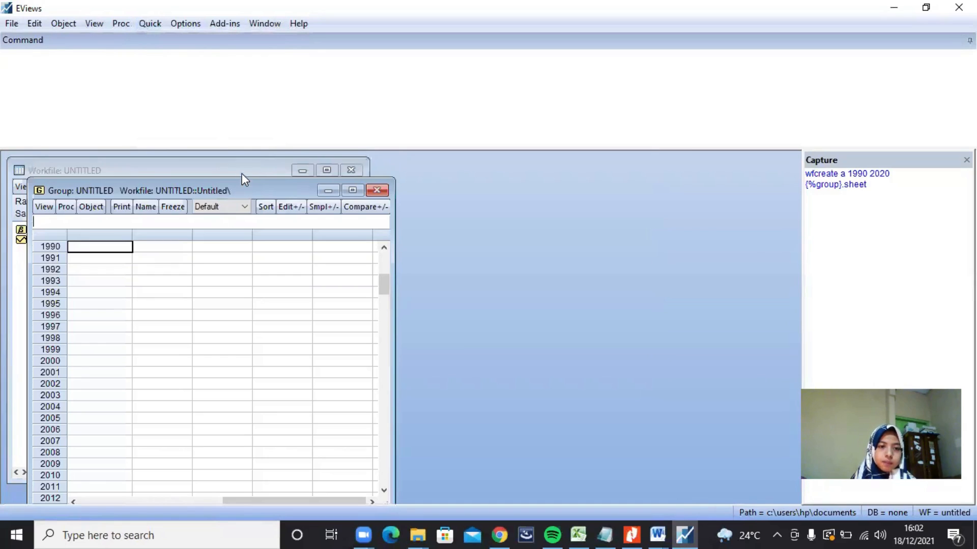
pyautogui.moveTo(242, 188); pyautogui.dragTo(240, 154)
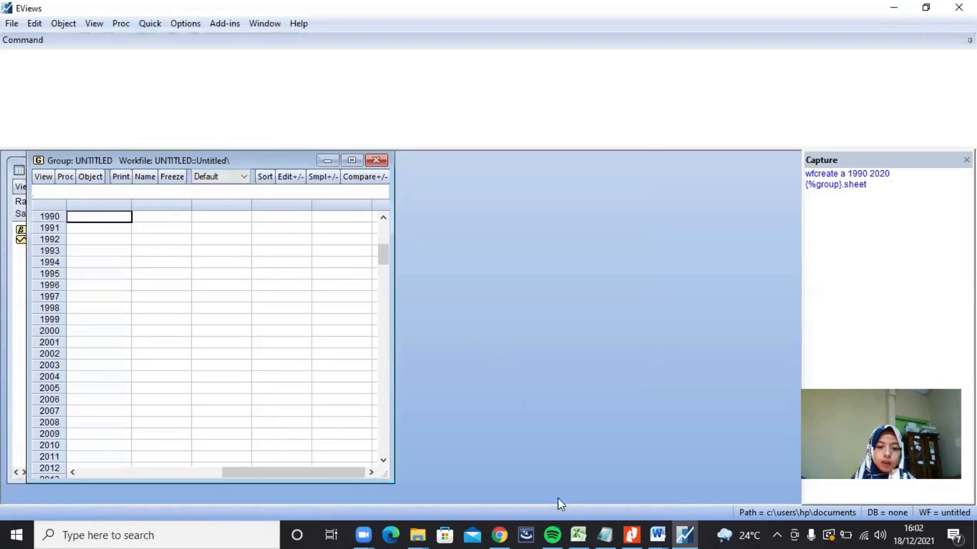
# Step: Switch to the Excel workbook Data UAS and copy the values in C4:N34 of the Data Persamaan Simultan sheet
pyautogui.click(579, 534)
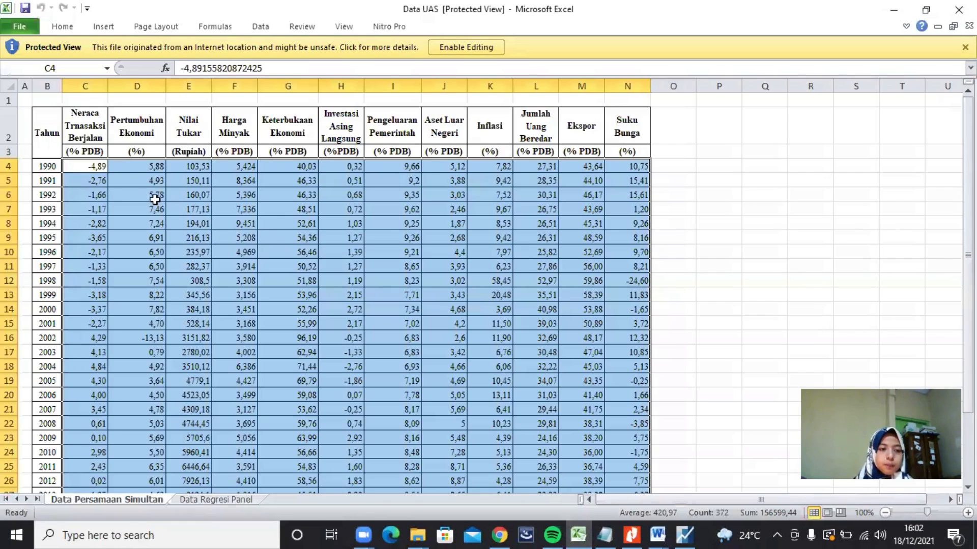
pyautogui.moveTo(87, 170); pyautogui.dragTo(616, 468)
pyautogui.rightClick(501, 383)
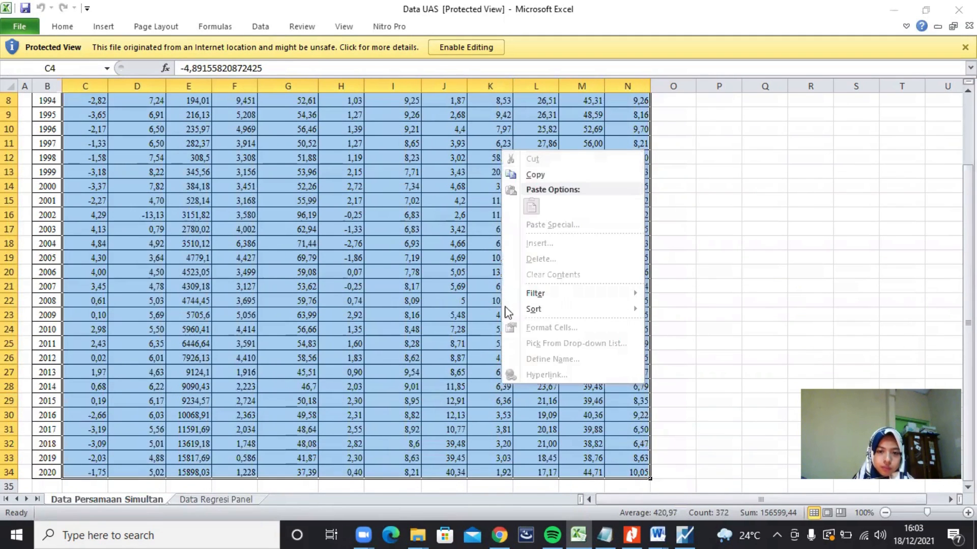
pyautogui.click(532, 175)
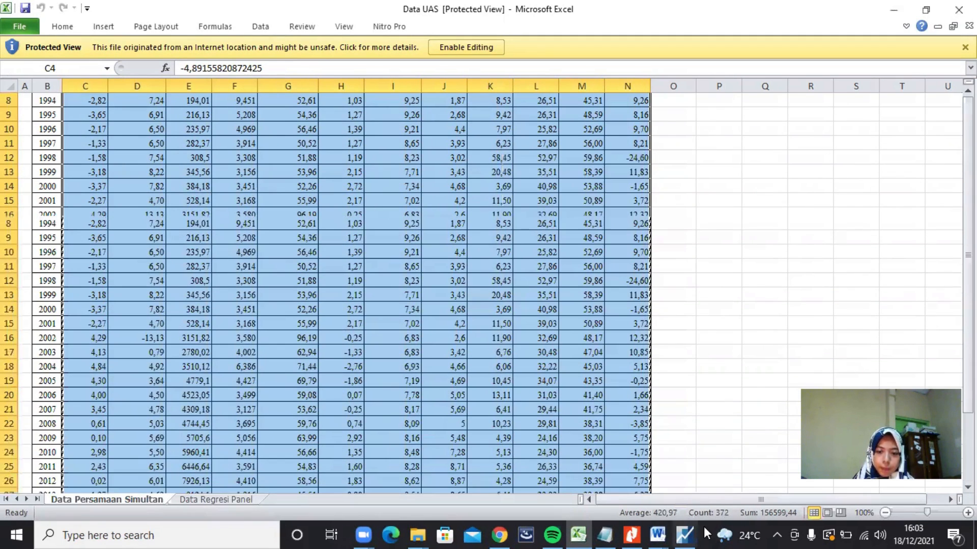
pyautogui.scroll(3, 610, 407)
# Step: Back in EViews, paste the copied data into the empty group, starting at the first column's 1990 cell
pyautogui.click(684, 535)
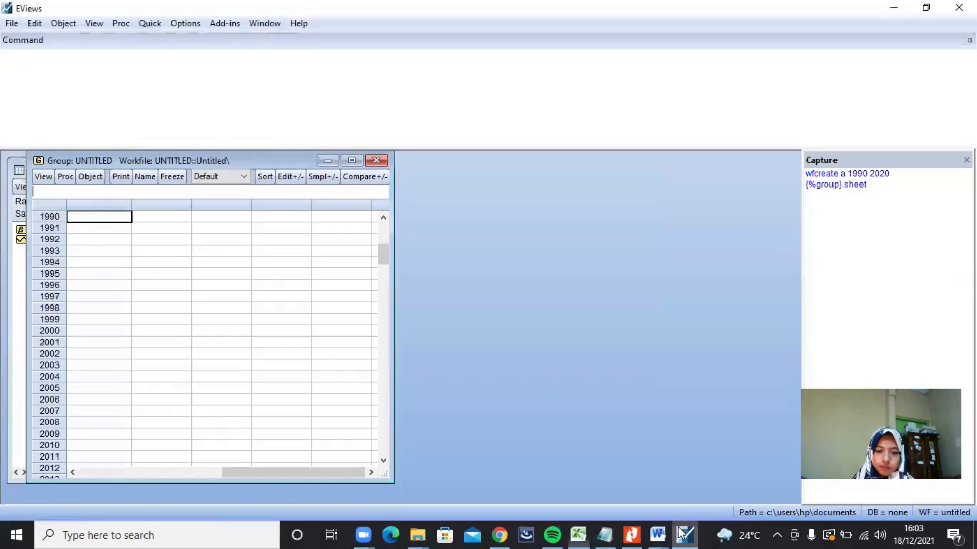
pyautogui.scroll(1, 123, 244)
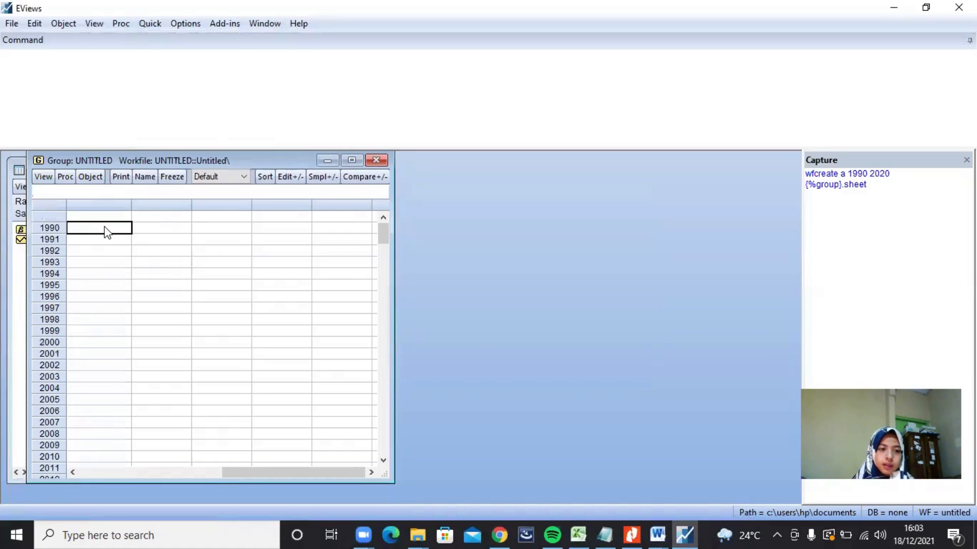
pyautogui.rightClick(105, 227)
pyautogui.click(117, 248)
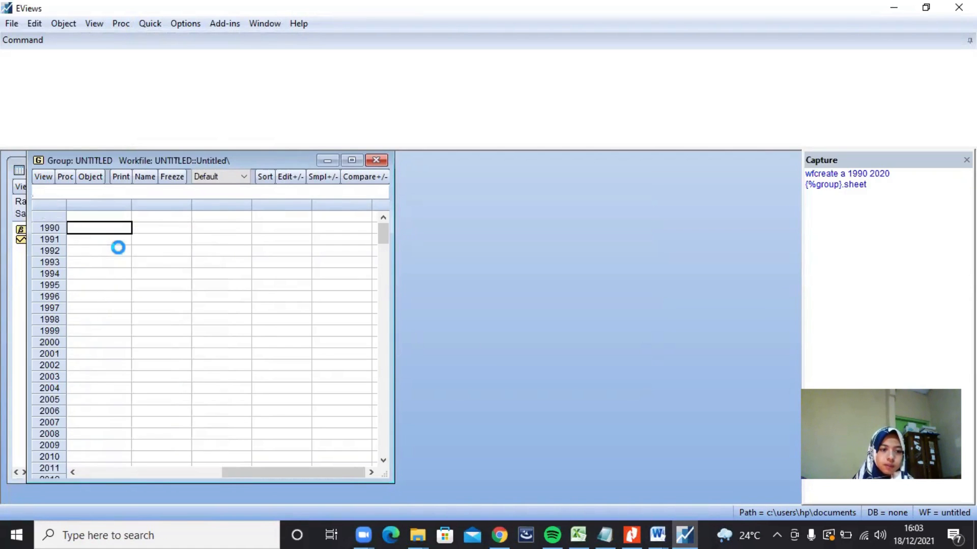
# Step: Close the untitled group, keeping it in the workfile under the name Data_Group
pyautogui.click(376, 160)
pyautogui.click(576, 245)
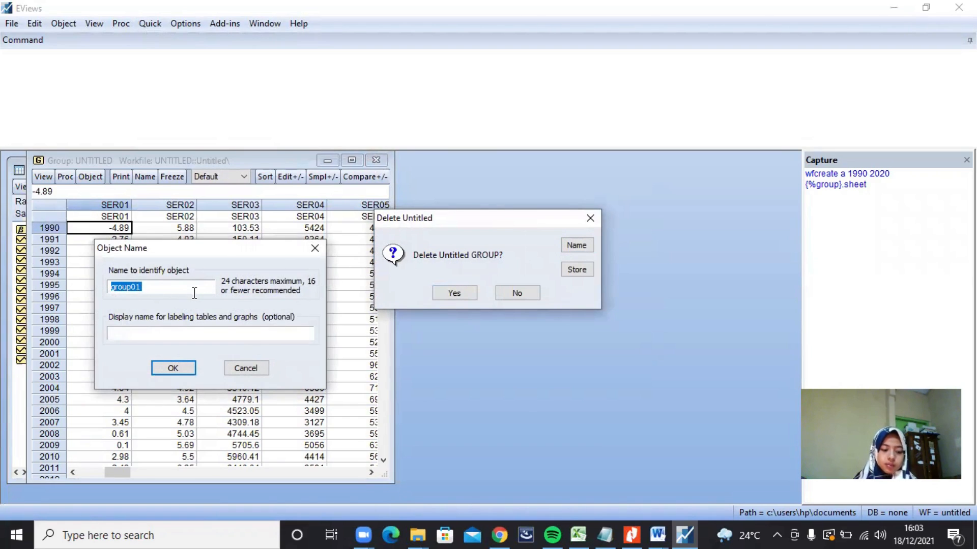
pyautogui.write('d')
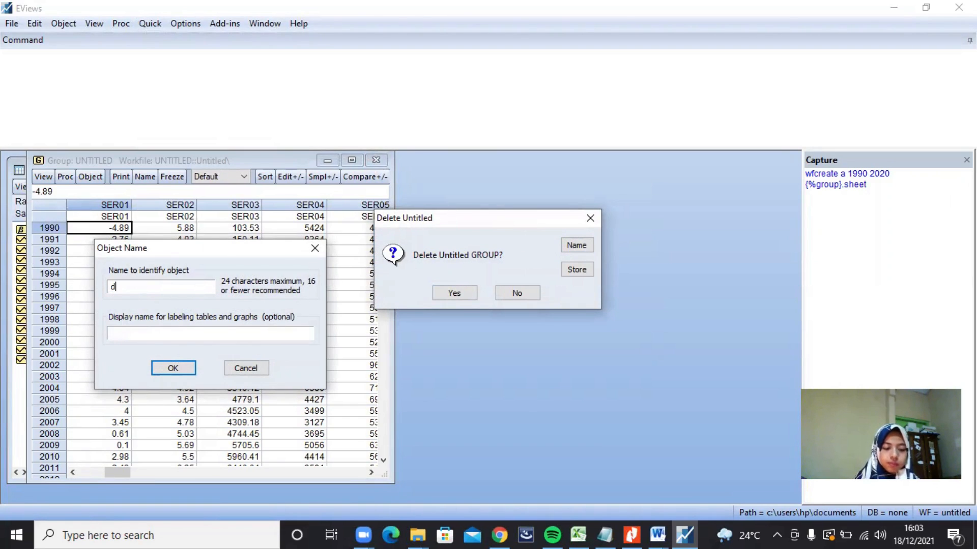
pyautogui.press('BackSpace')
pyautogui.write('Da')
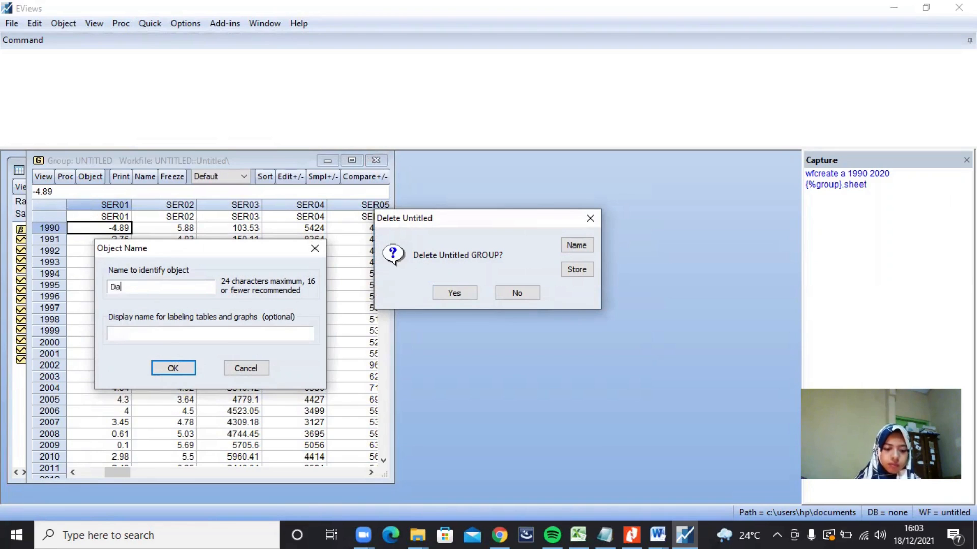
pyautogui.write('ta_')
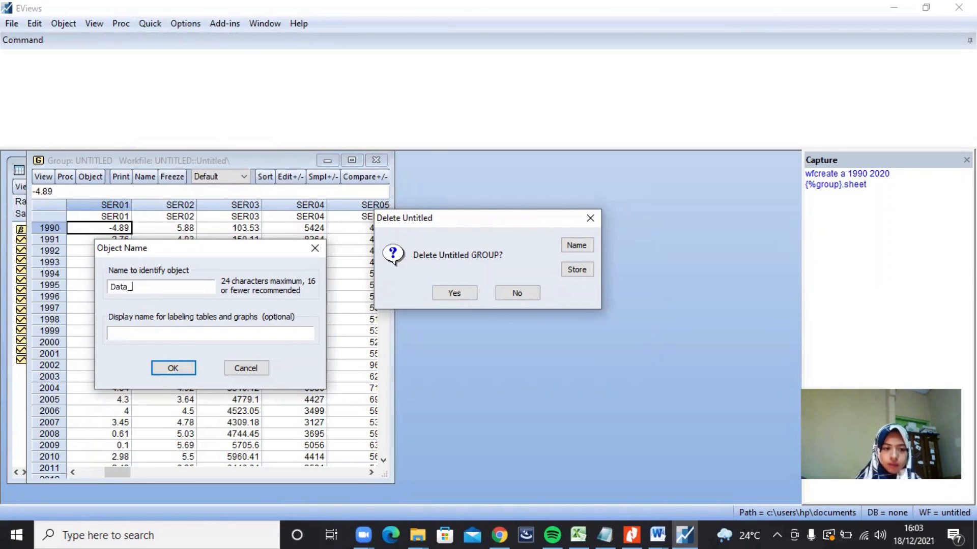
pyautogui.write('Group')
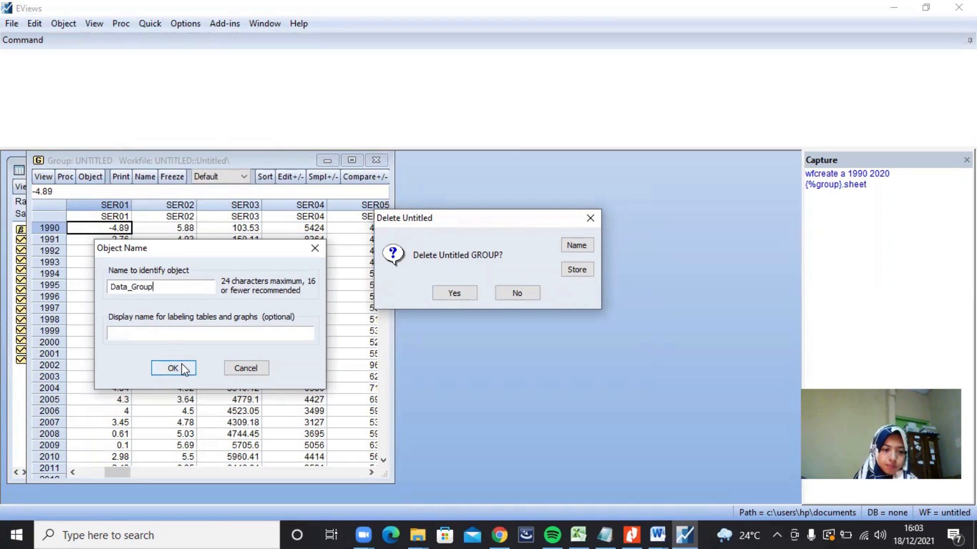
pyautogui.click(173, 368)
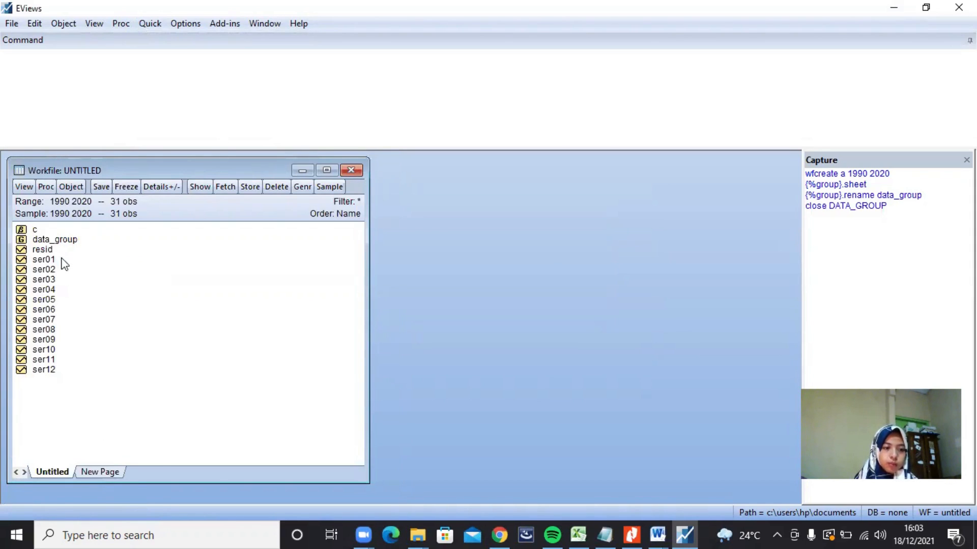
# Step: Rename the series ser01 as y1
pyautogui.click(59, 261)
pyautogui.rightClick(60, 260)
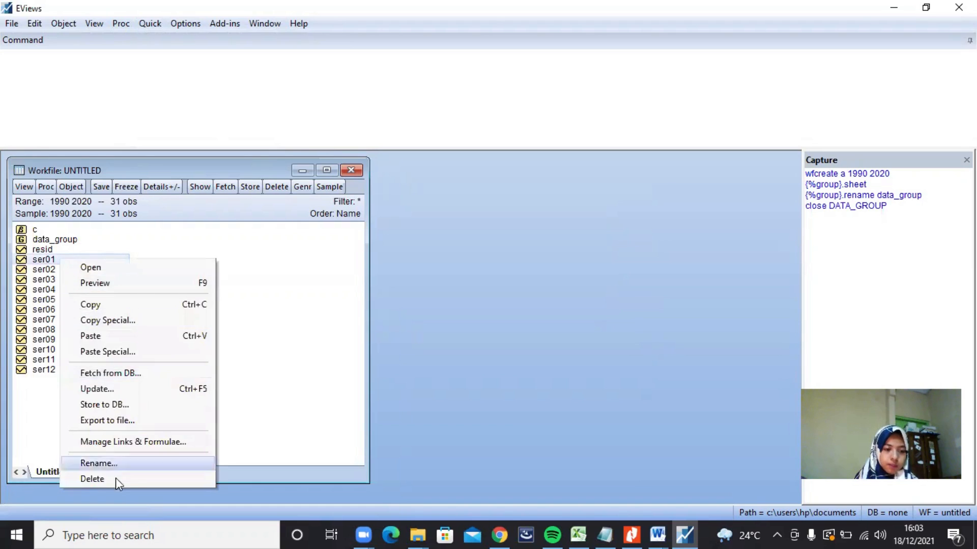
pyautogui.click(96, 463)
pyautogui.write('y1')
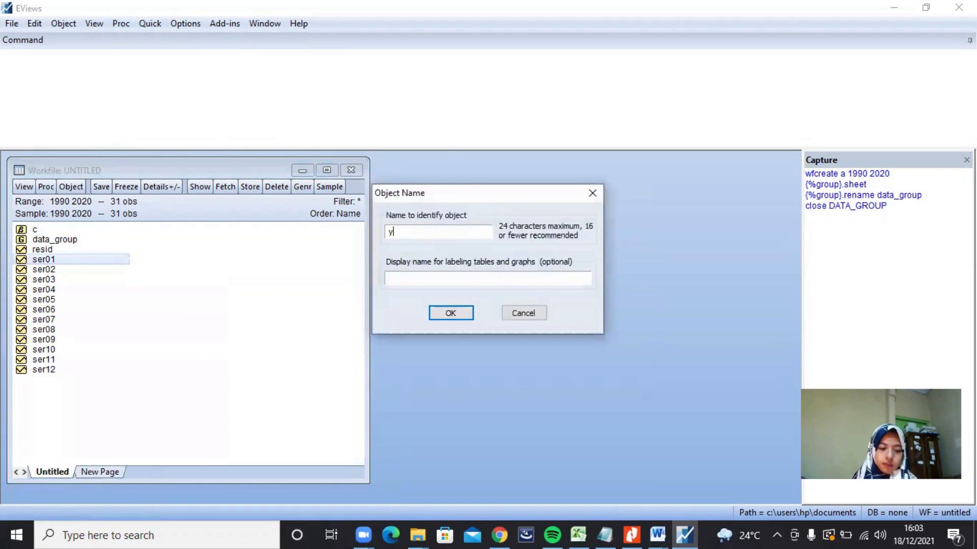
pyautogui.press('BackSpace')
pyautogui.write('1')
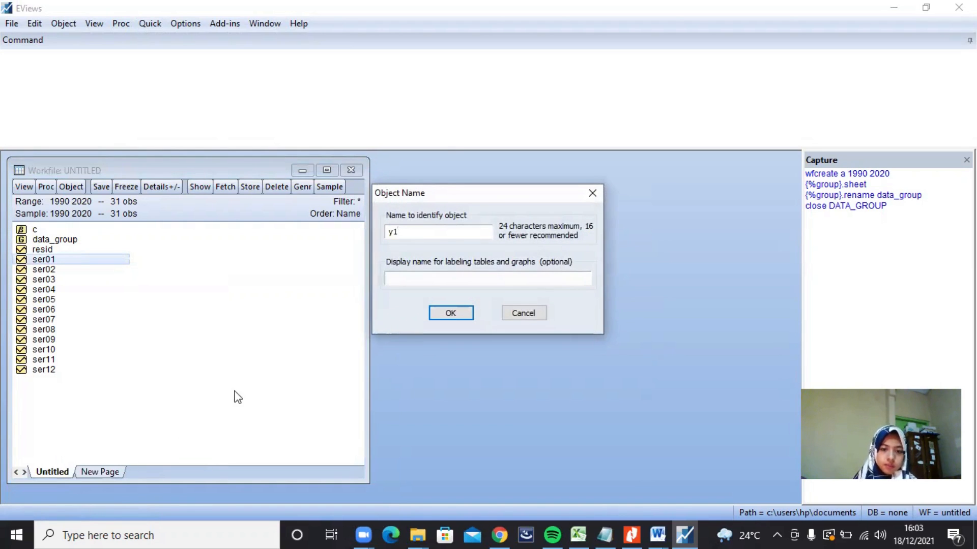
pyautogui.click(444, 313)
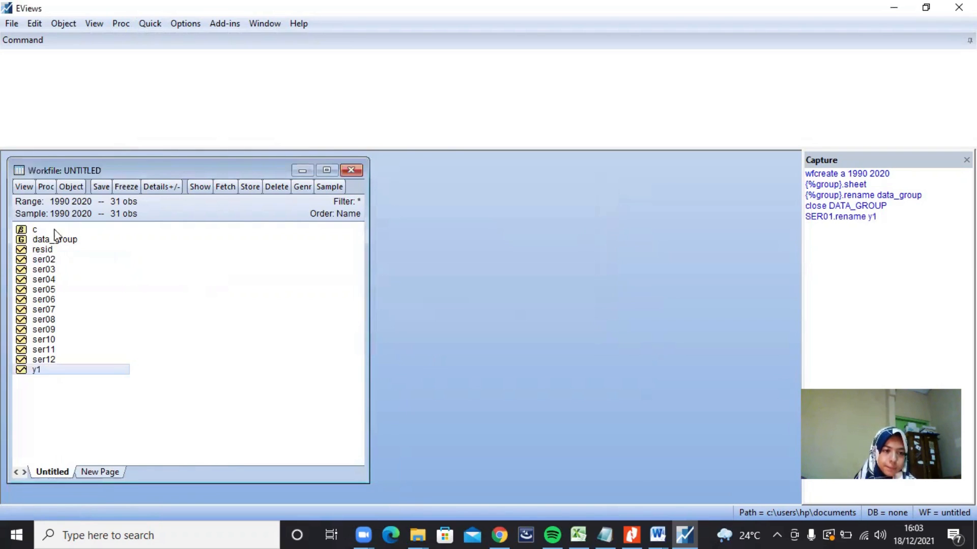
# Step: Rename the series ser02 as y2
pyautogui.rightClick(59, 260)
pyautogui.click(122, 467)
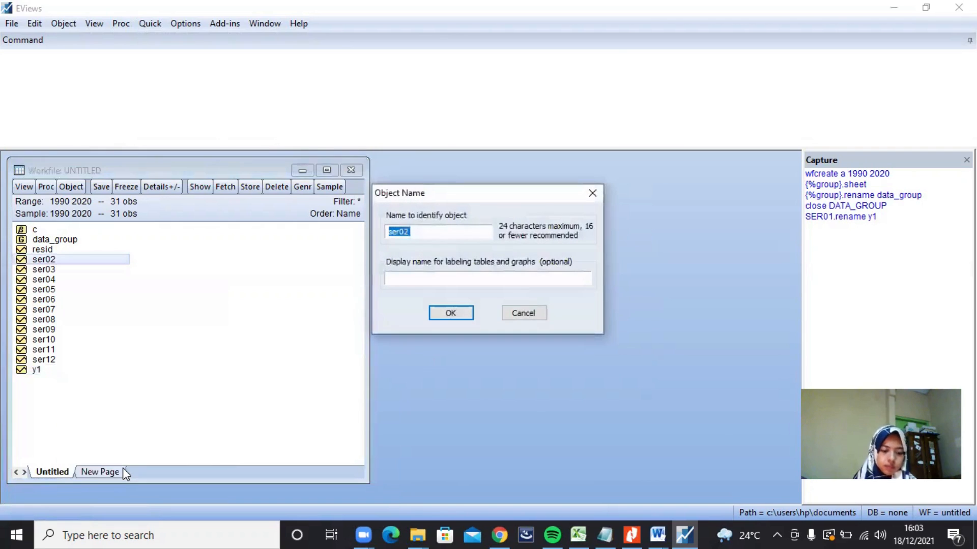
pyautogui.write('y2')
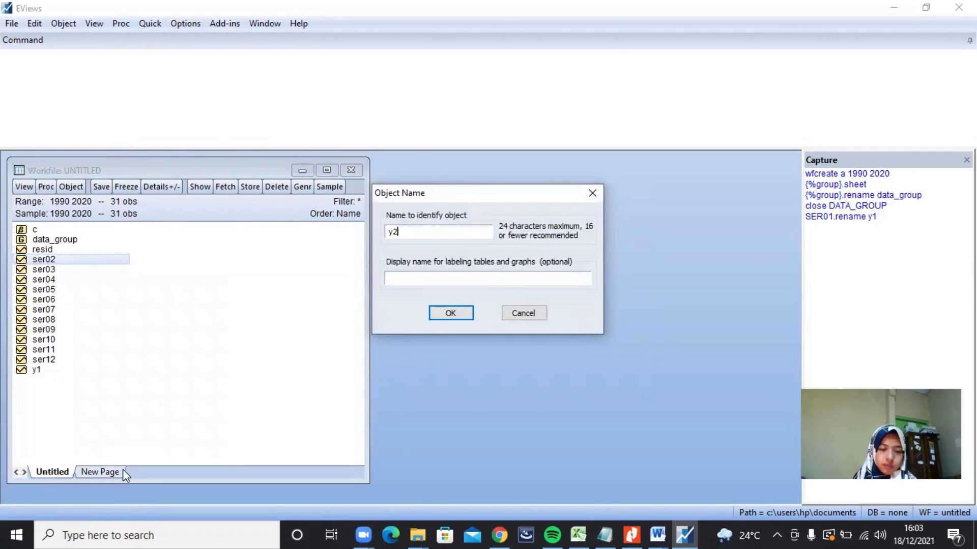
pyautogui.click(451, 313)
# Step: Rename the series ser03 as y3
pyautogui.rightClick(57, 259)
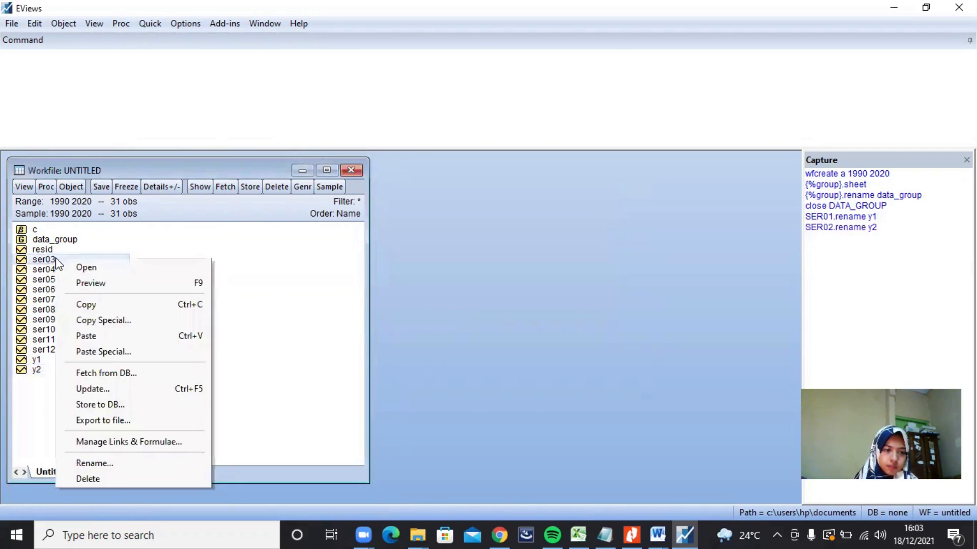
pyautogui.click(117, 463)
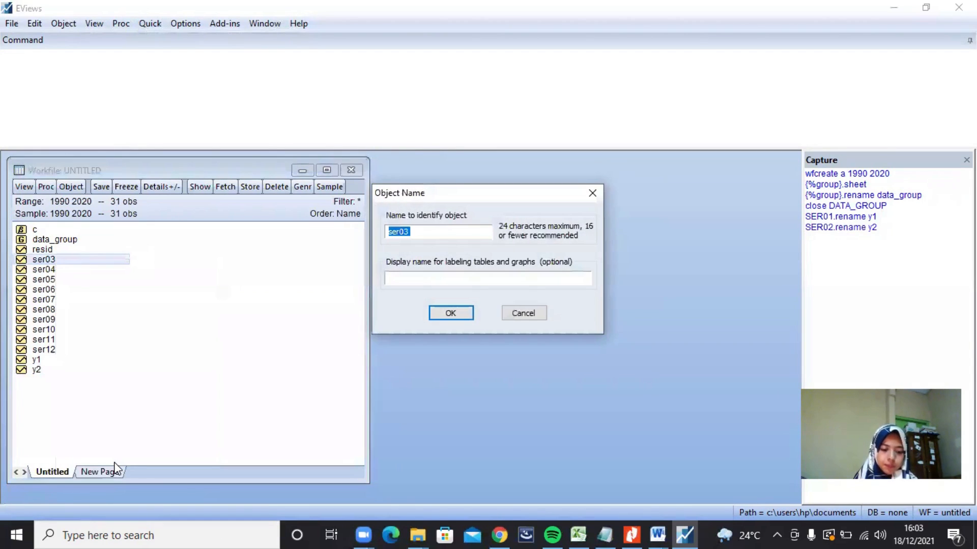
pyautogui.write('y3')
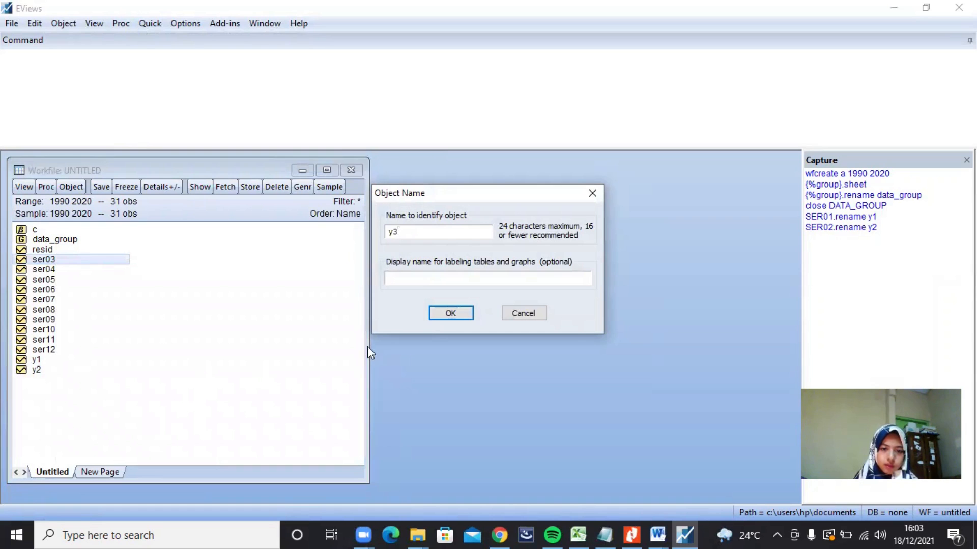
pyautogui.click(431, 319)
# Step: Rename the series ser04 as x1
pyautogui.rightClick(55, 260)
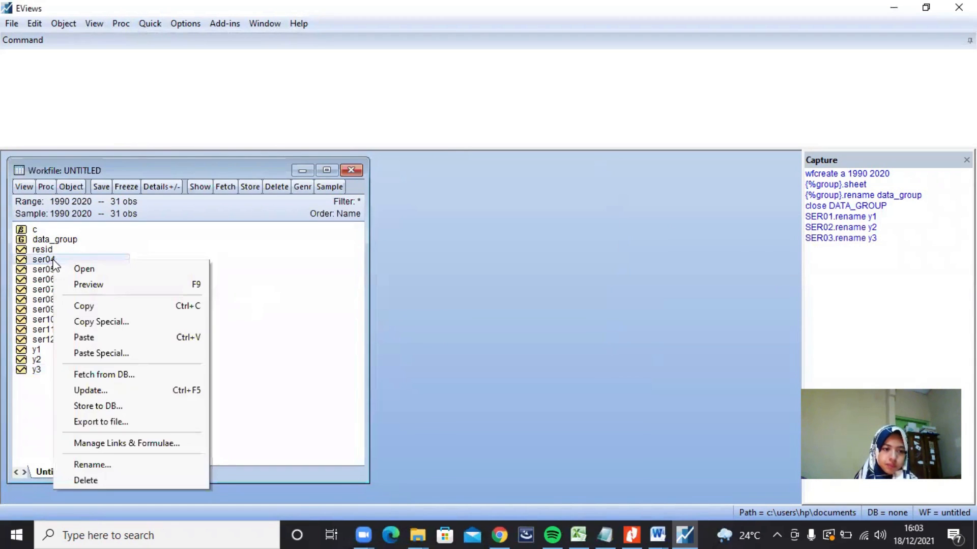
pyautogui.click(115, 466)
pyautogui.write('x4')
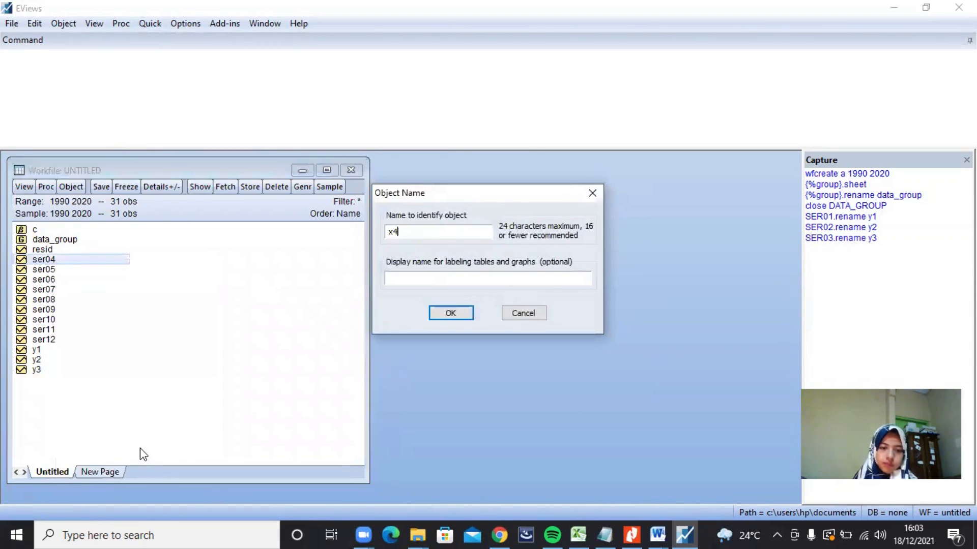
pyautogui.press('BackSpace')
pyautogui.write('1')
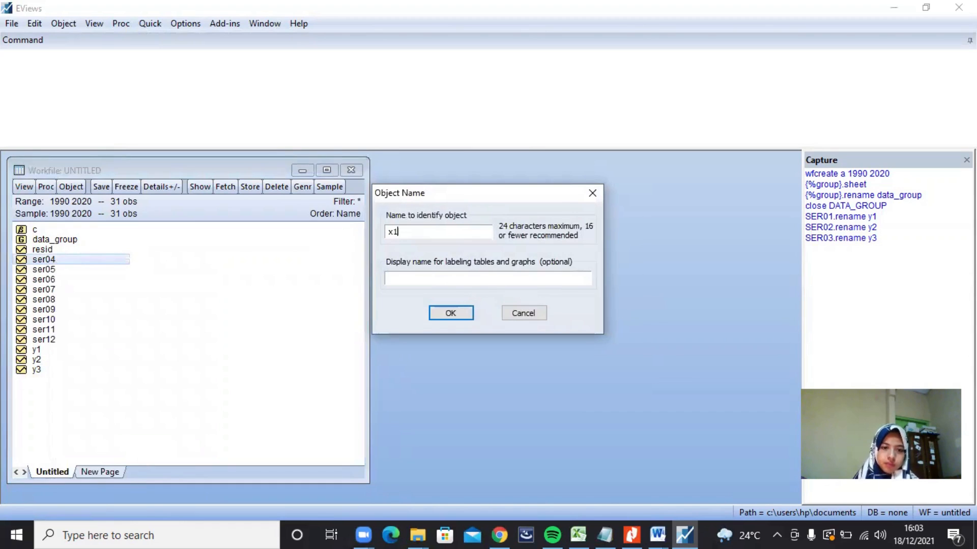
pyautogui.click(441, 311)
# Step: Rename the series ser05 as x2
pyautogui.rightClick(66, 259)
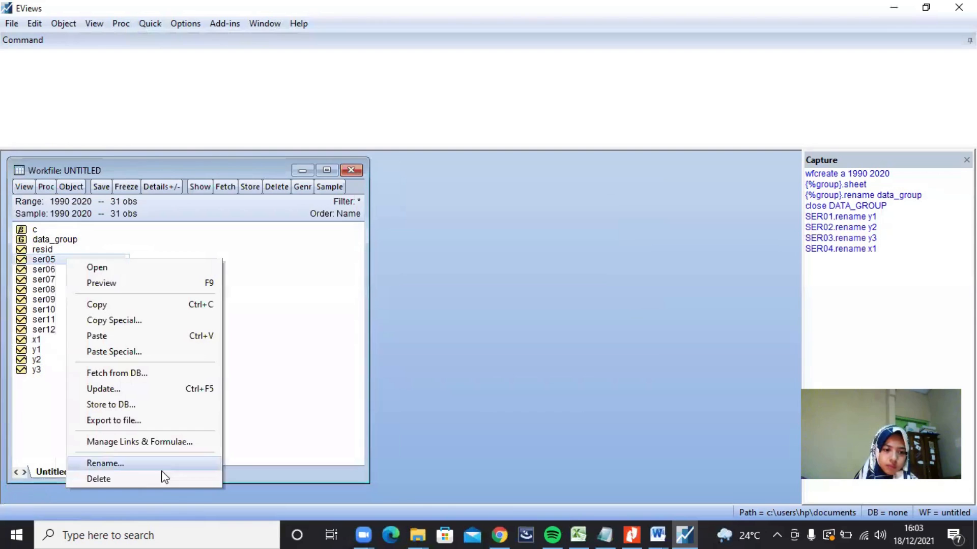
pyautogui.click(156, 465)
pyautogui.write('x2')
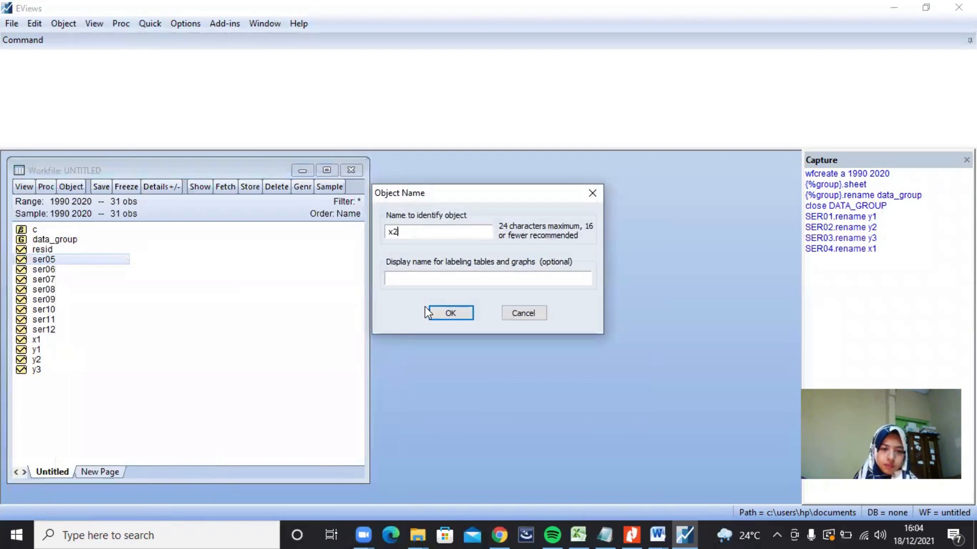
pyautogui.click(438, 313)
# Step: Rename the series ser06 as x3
pyautogui.rightClick(74, 261)
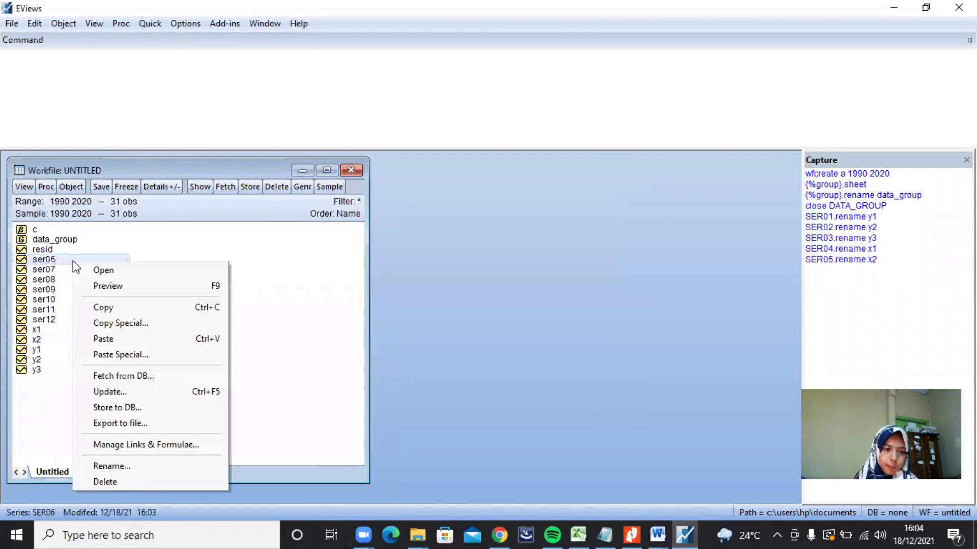
pyautogui.click(124, 465)
pyautogui.write('x3')
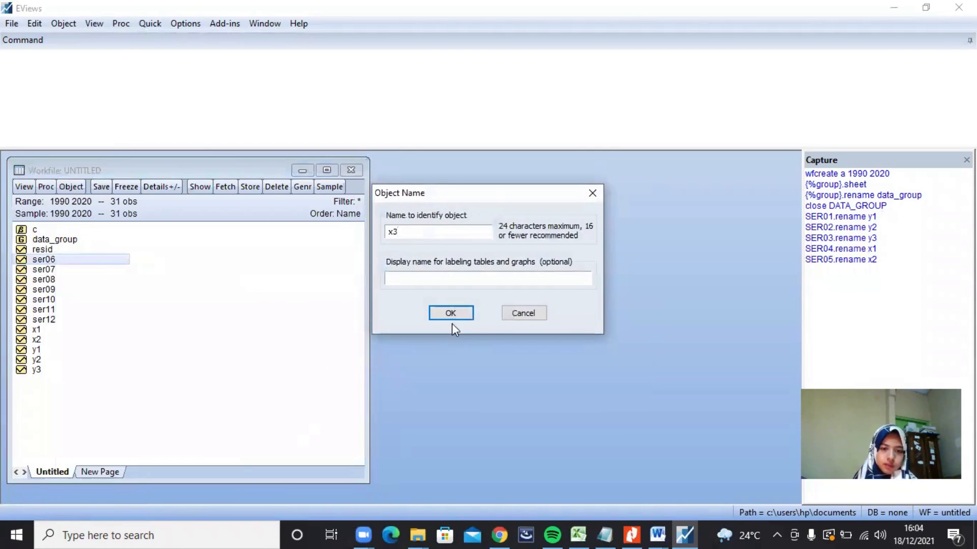
pyautogui.click(451, 313)
# Step: Rename the series ser07 as x4
pyautogui.rightClick(80, 261)
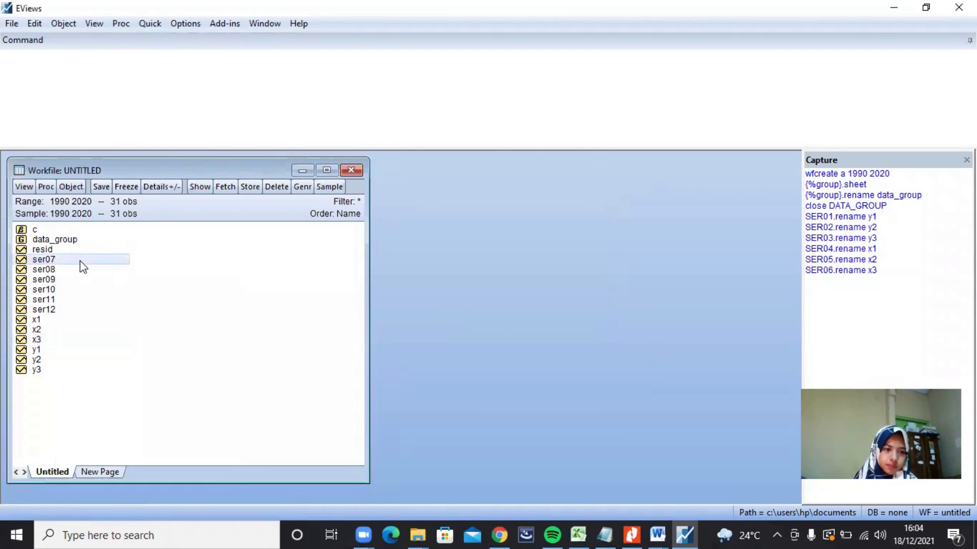
pyautogui.click(144, 465)
pyautogui.write('x4')
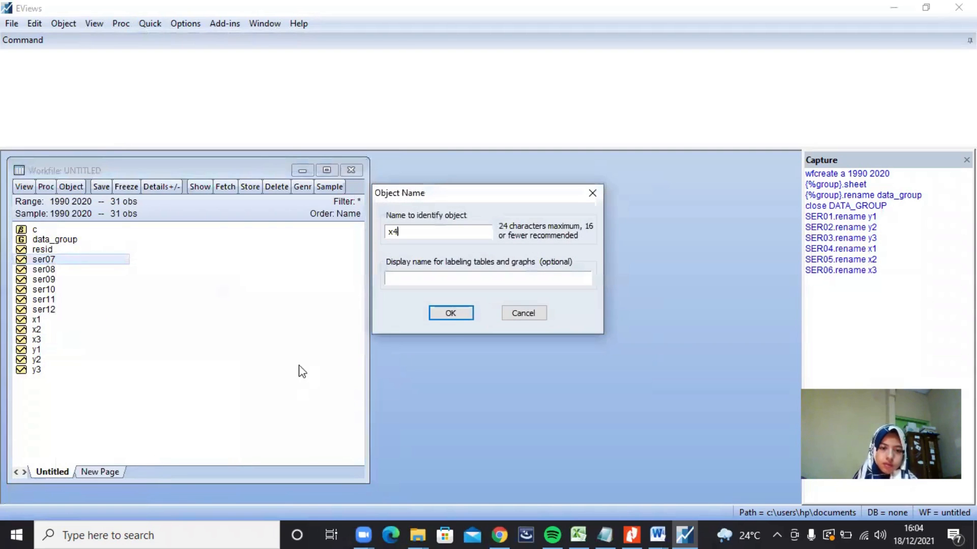
pyautogui.click(435, 316)
# Step: Rename the series ser08 as x5
pyautogui.rightClick(48, 261)
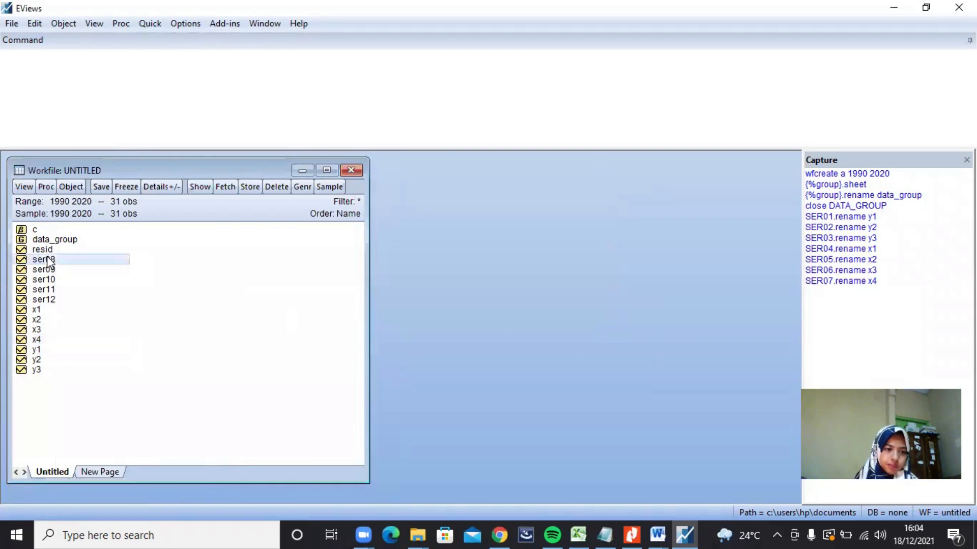
pyautogui.click(96, 462)
pyautogui.write('x5')
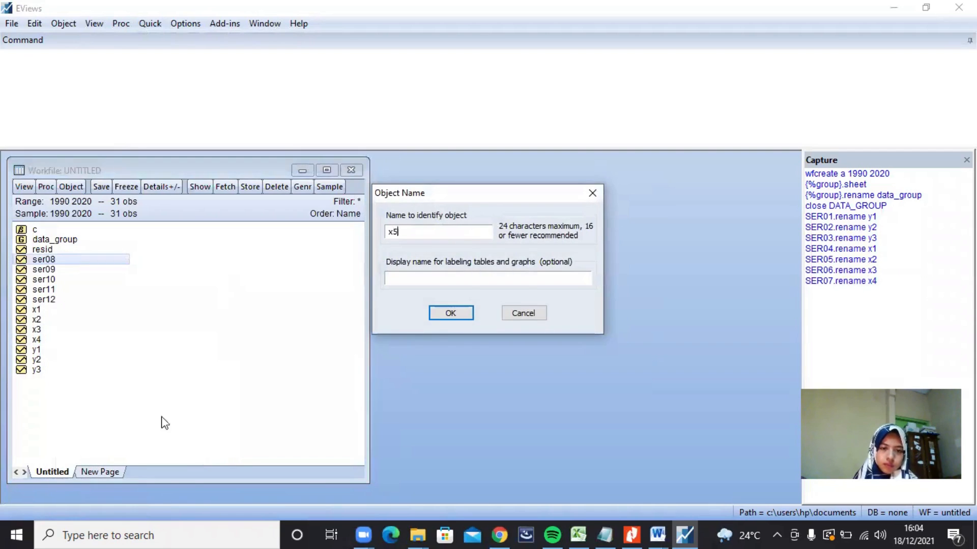
pyautogui.click(447, 312)
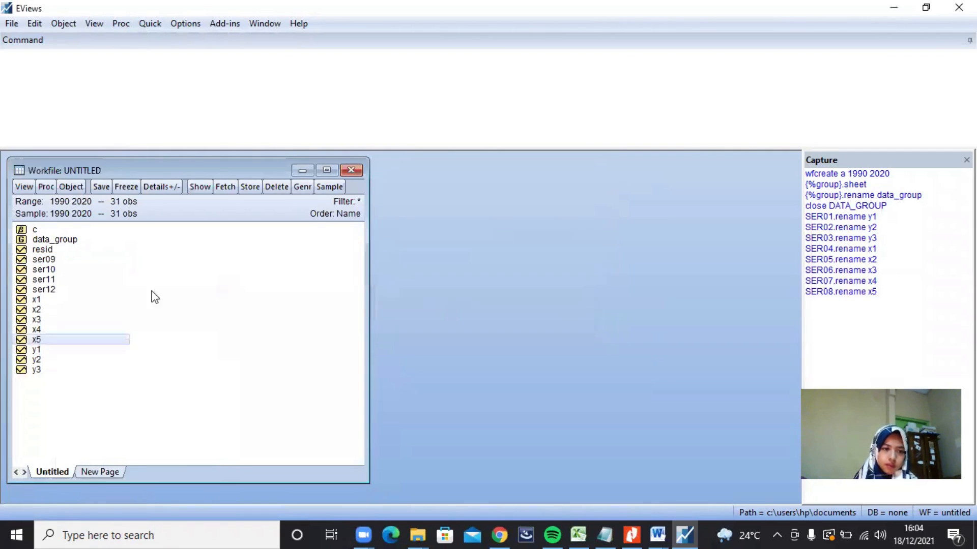
# Step: Rename the series ser09 as x6
pyautogui.click(79, 261)
pyautogui.rightClick(80, 264)
pyautogui.click(138, 466)
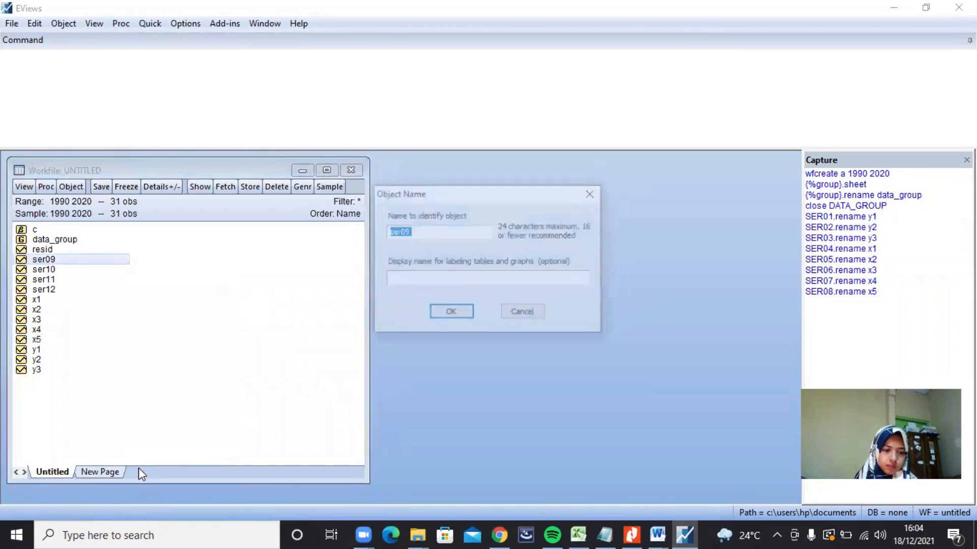
pyautogui.write('x6')
pyautogui.click(438, 311)
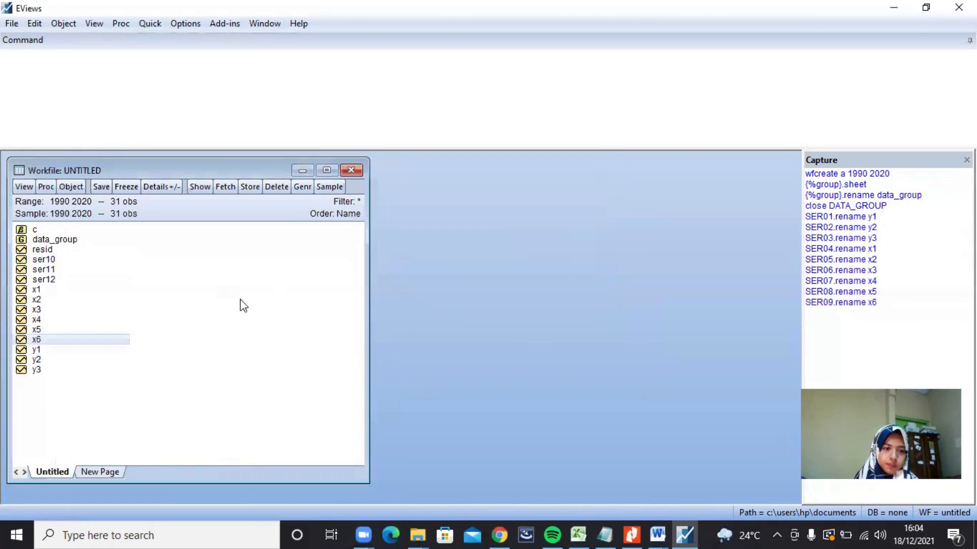
# Step: Rename the series ser10 as x7
pyautogui.click(94, 261)
pyautogui.rightClick(91, 259)
pyautogui.click(137, 464)
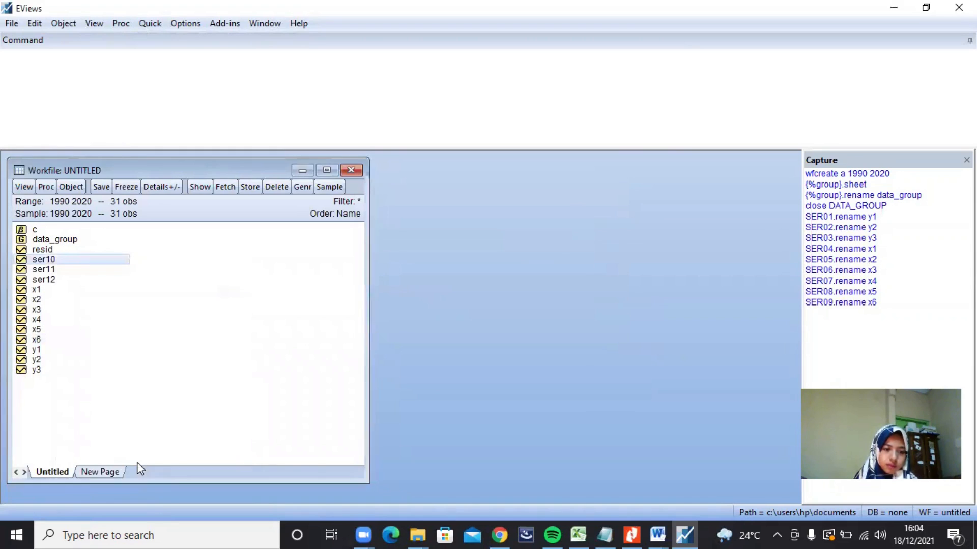
pyautogui.write('x7')
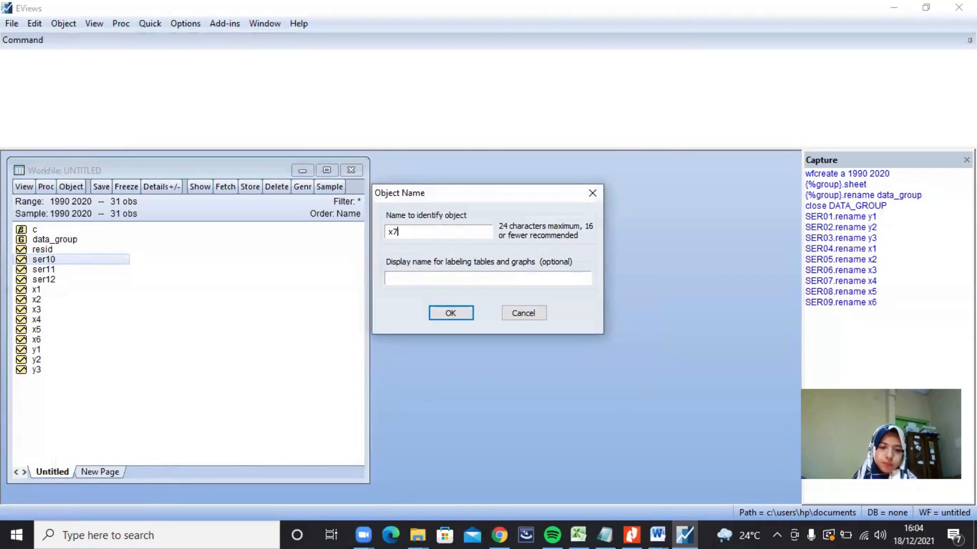
pyautogui.click(451, 314)
# Step: Rename the series ser11 as x8
pyautogui.click(66, 260)
pyautogui.rightClick(65, 261)
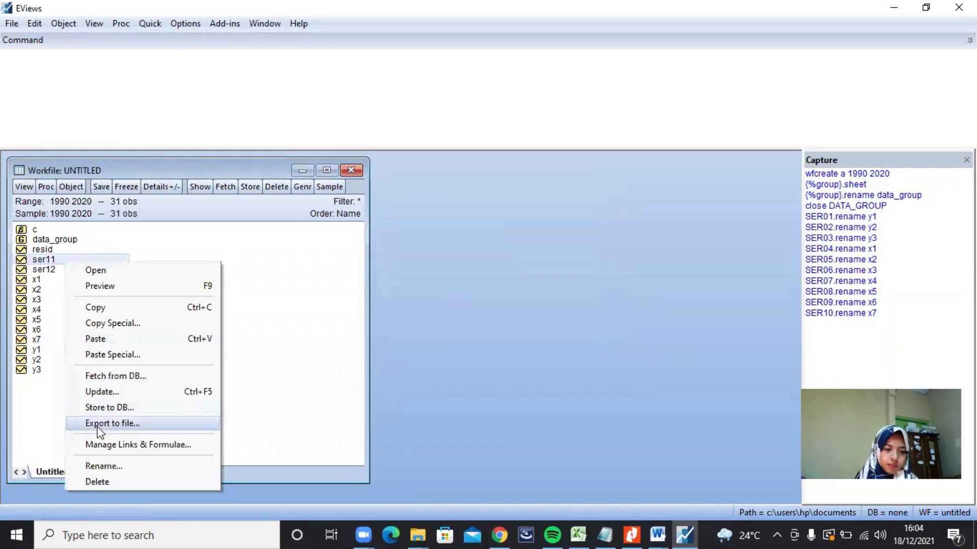
pyautogui.click(117, 466)
pyautogui.write('x')
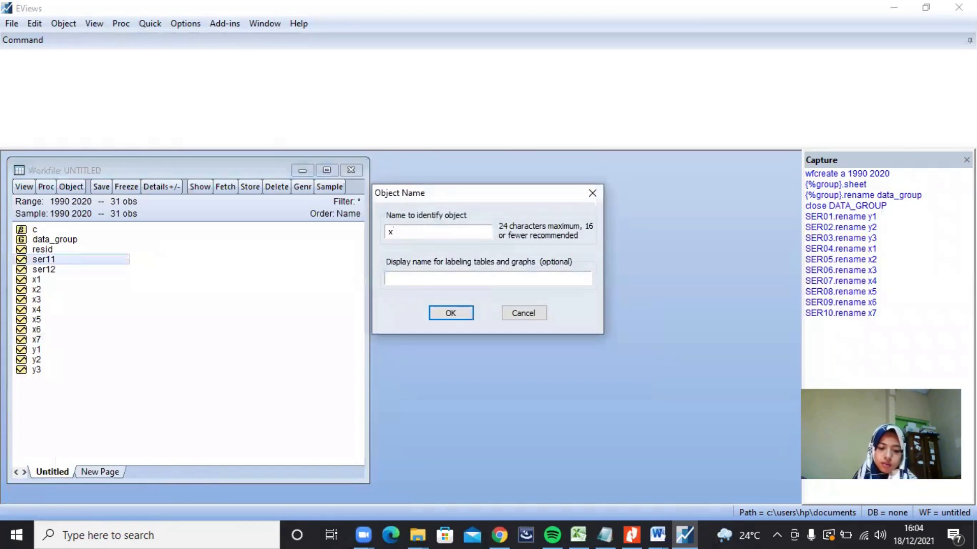
pyautogui.write('8')
pyautogui.click(460, 313)
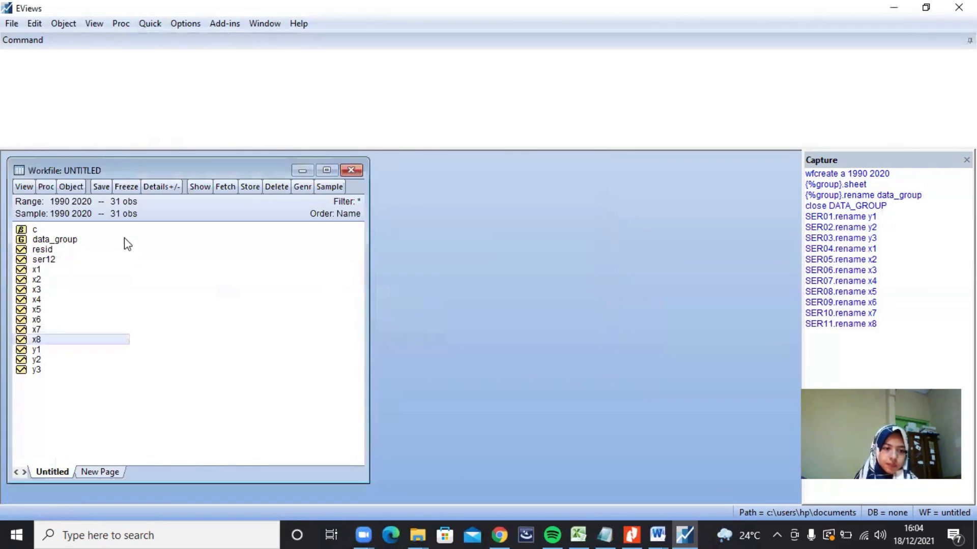
# Step: Rename the series ser12 as x9
pyautogui.click(71, 260)
pyautogui.rightClick(71, 260)
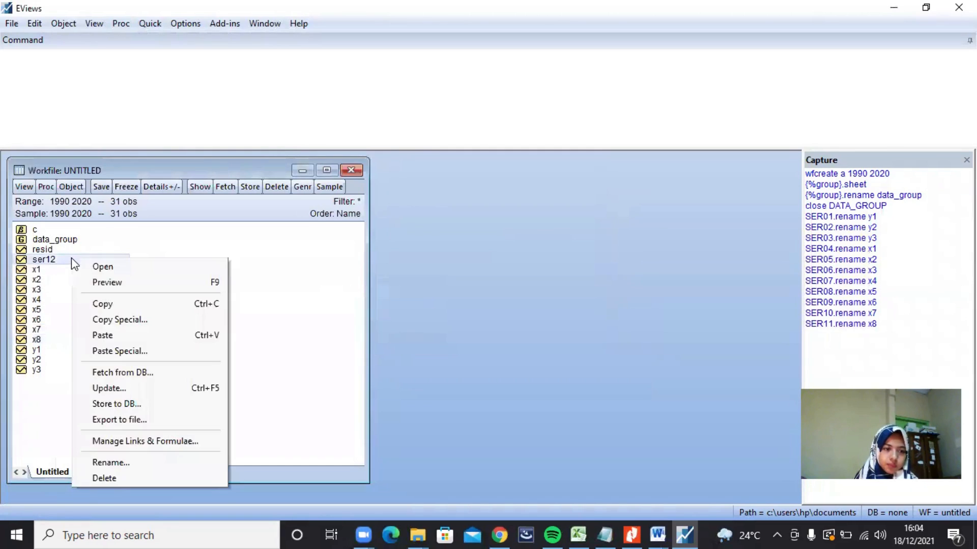
pyautogui.click(124, 463)
pyautogui.write('x8')
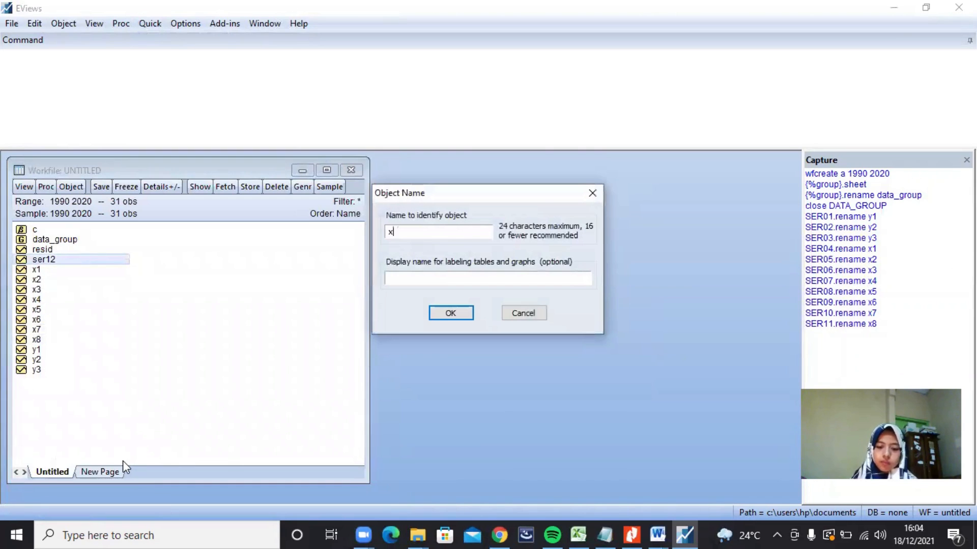
pyautogui.write('9')
pyautogui.click(430, 313)
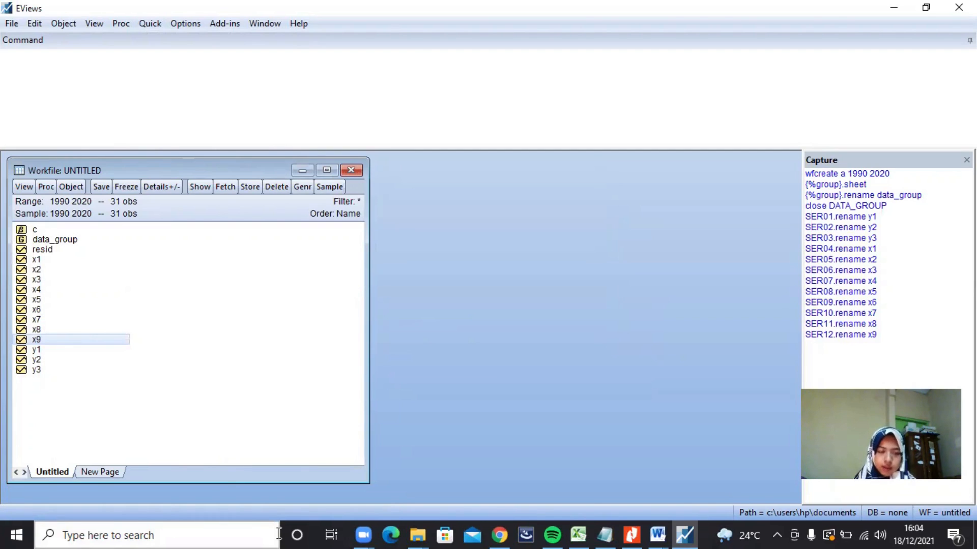
# Step: Start a new equation estimation and copy the formula "y1 c y2 log(y3) x1 x2 x4 x5 x6" from the first line of the Notepad notes
pyautogui.click(146, 26)
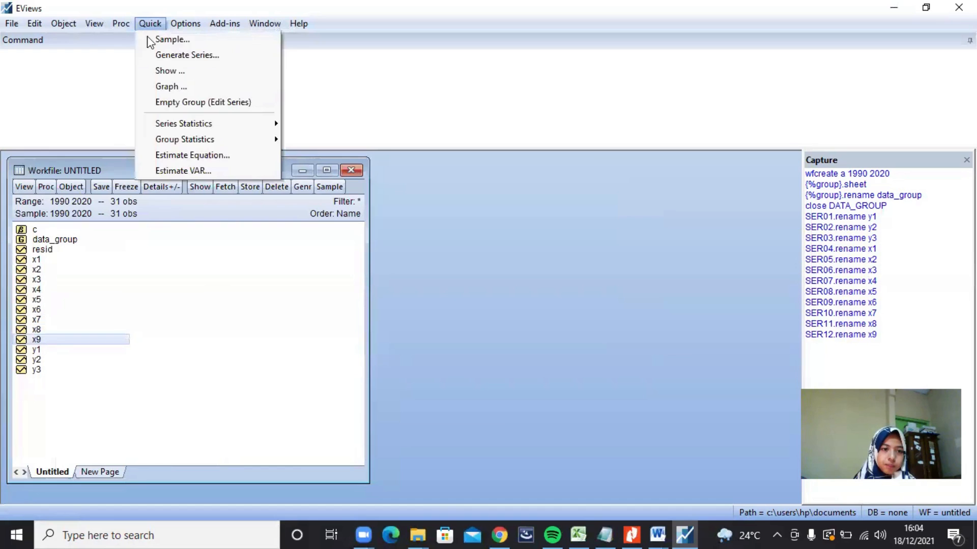
pyautogui.click(223, 157)
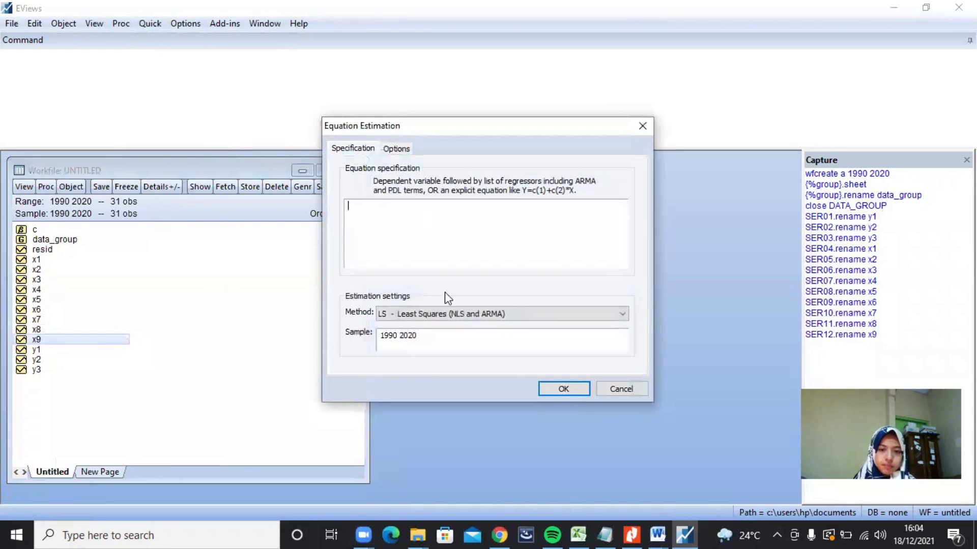
pyautogui.click(604, 535)
pyautogui.doubleClick(415, 64)
pyautogui.moveTo(417, 60); pyautogui.dragTo(565, 52)
pyautogui.click(386, 51)
pyautogui.hotkey('ctrl', 'c')
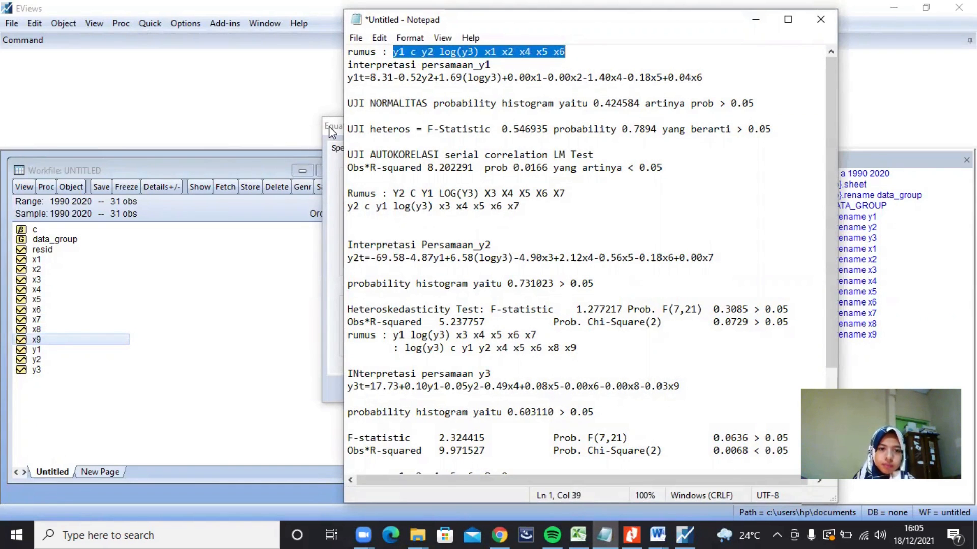
# Step: Back in EViews, paste the copied y1 formula as the equation specification and set the method to TSLS - Two-Stage Least Squares
pyautogui.hotkey('alt', 'Tab')
pyautogui.click(410, 207)
pyautogui.hotkey('ctrl', 'v')
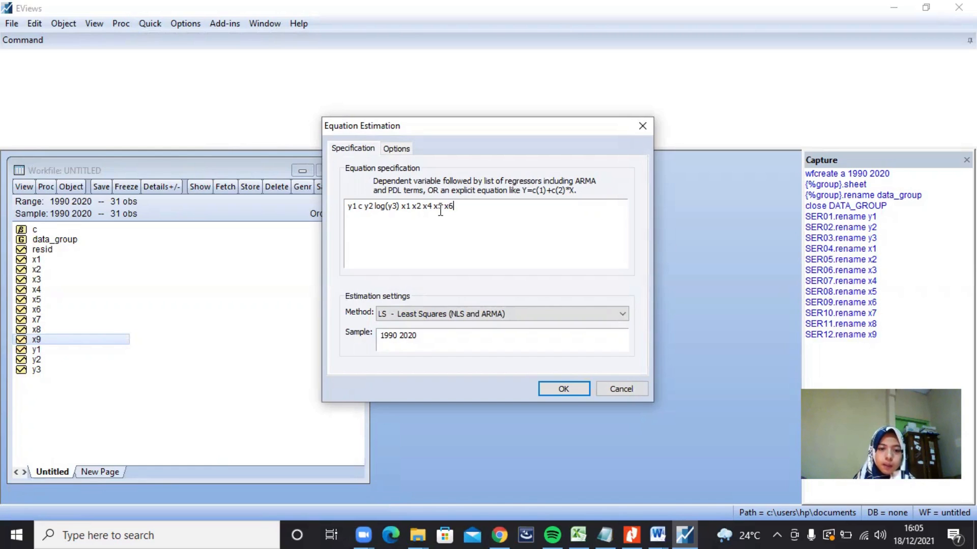
pyautogui.click(408, 314)
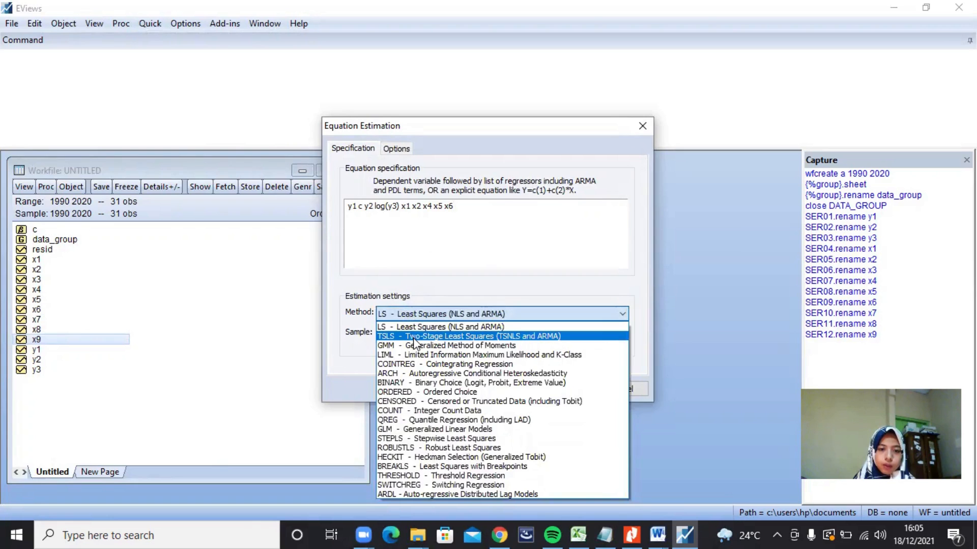
pyautogui.click(414, 338)
# Step: Enter the instrument list "x1 x2 x3 x4 x5 x6 x7 x8 x9", estimate the y1 equation, and move its results window higher in the workspace
pyautogui.click(379, 255)
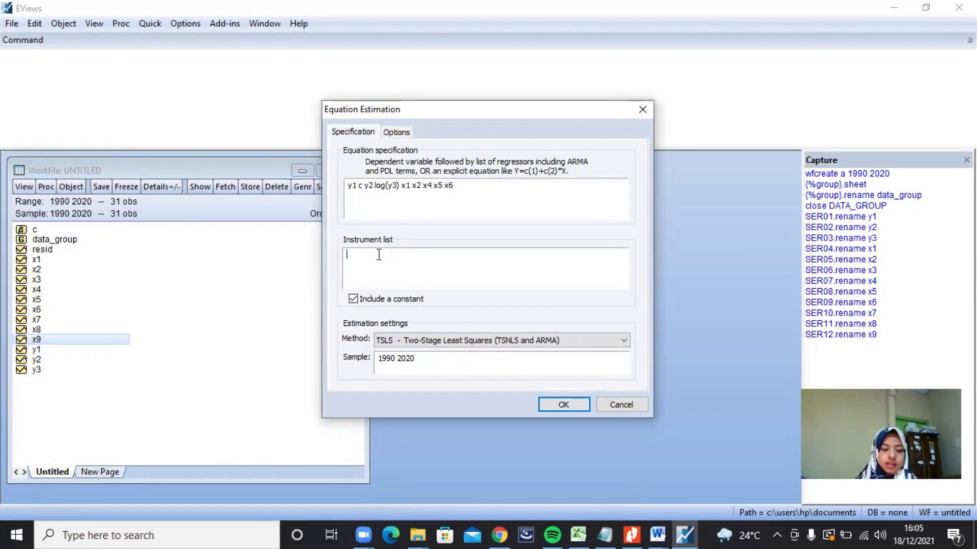
pyautogui.write('x1')
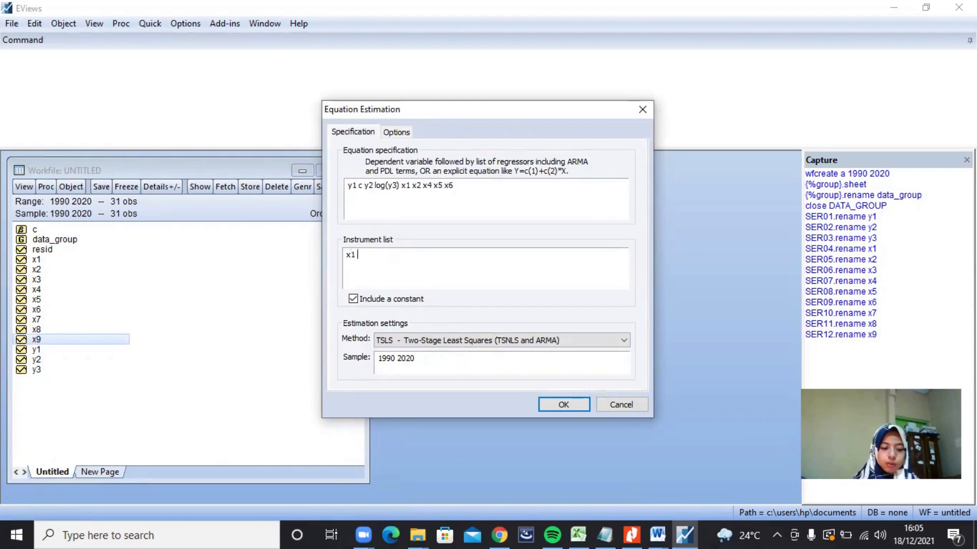
pyautogui.write(' x2 x3 ')
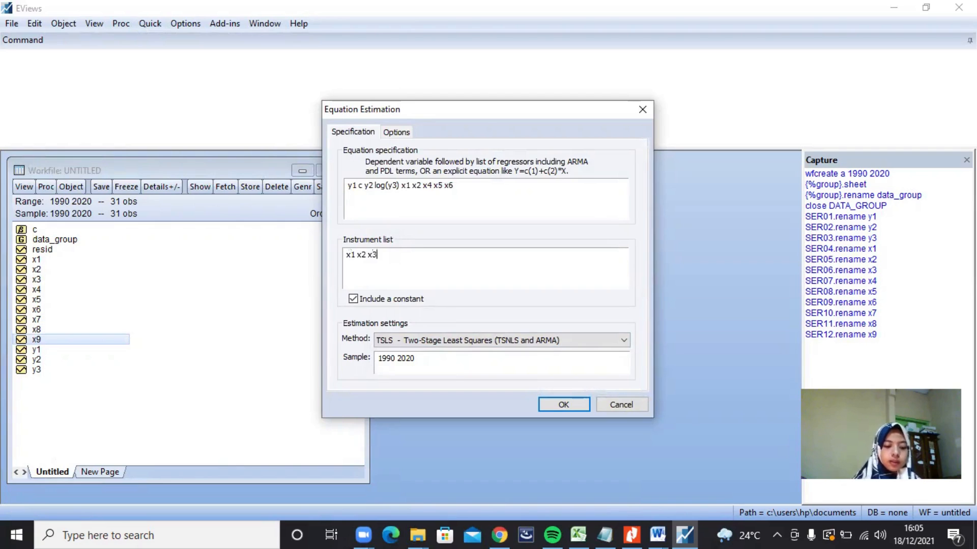
pyautogui.write('x4 x5 x')
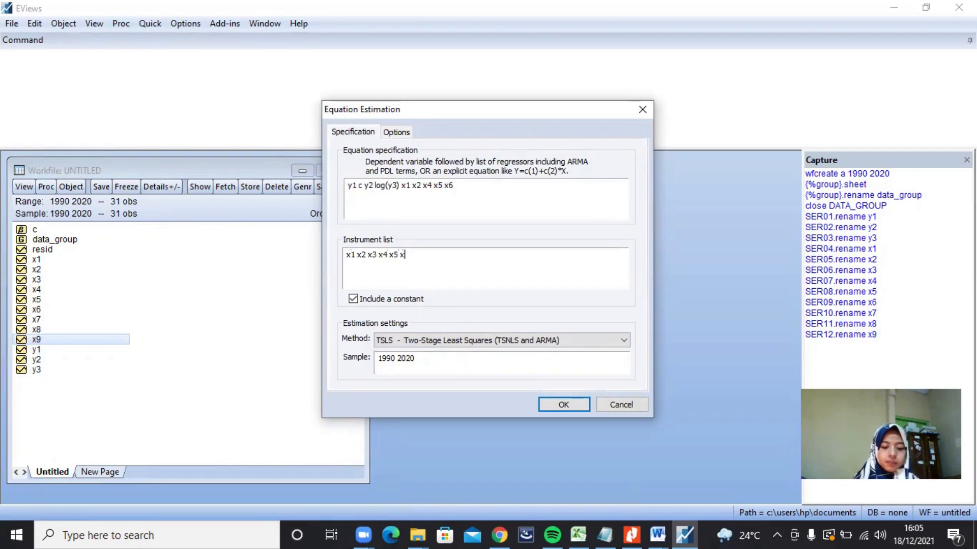
pyautogui.write('6 x7 x')
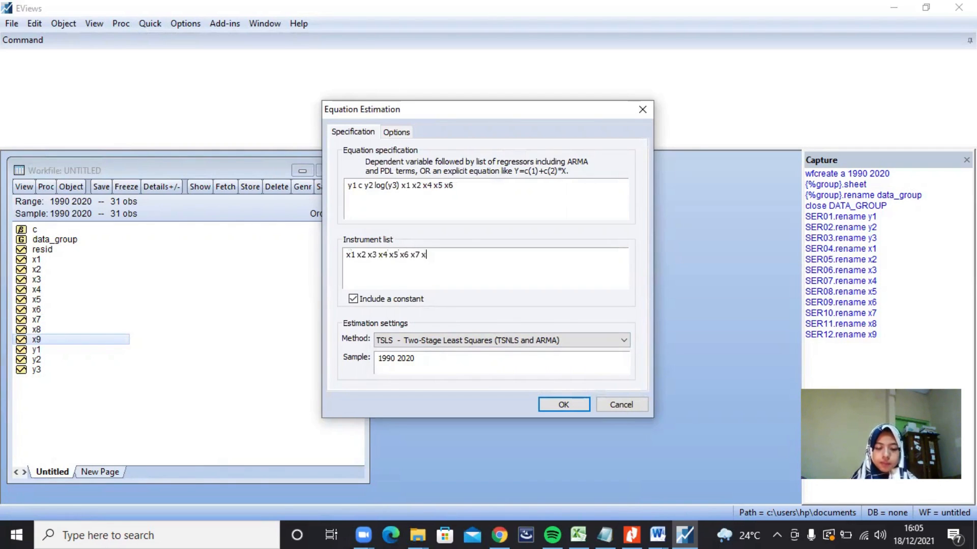
pyautogui.write('8 x9')
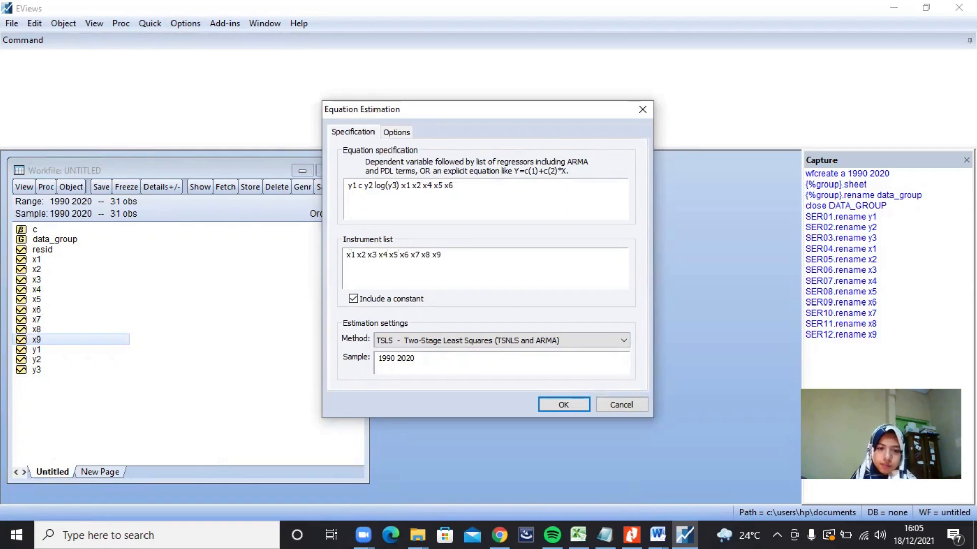
pyautogui.click(554, 405)
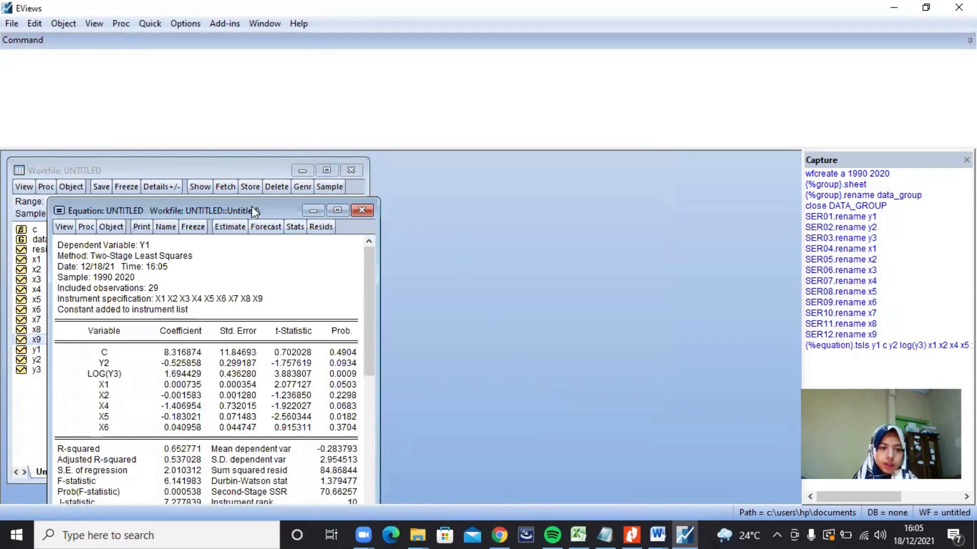
pyautogui.moveTo(244, 204); pyautogui.dragTo(255, 167)
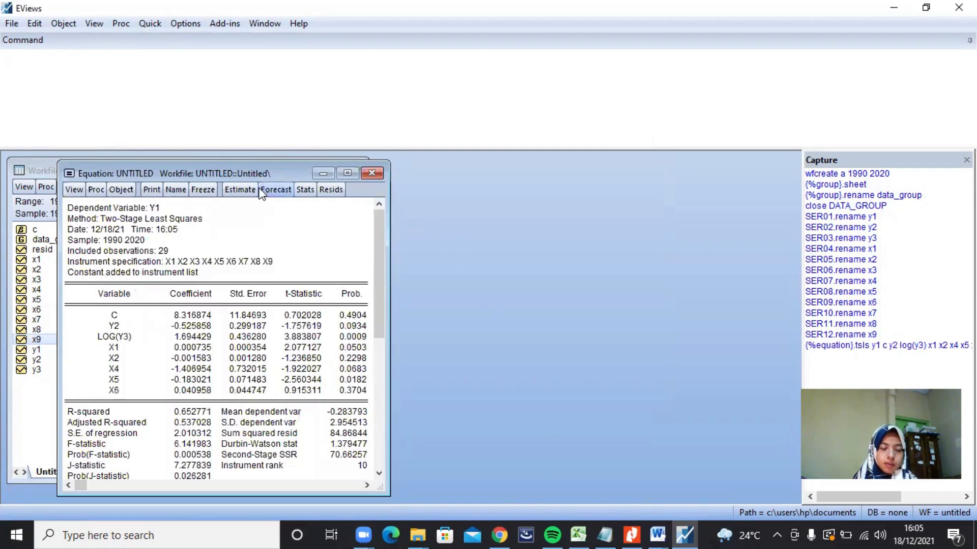
# Step: Freeze the y1 estimation output as a table, name it PERSAMAAN_Y1, and close the table window
pyautogui.click(203, 190)
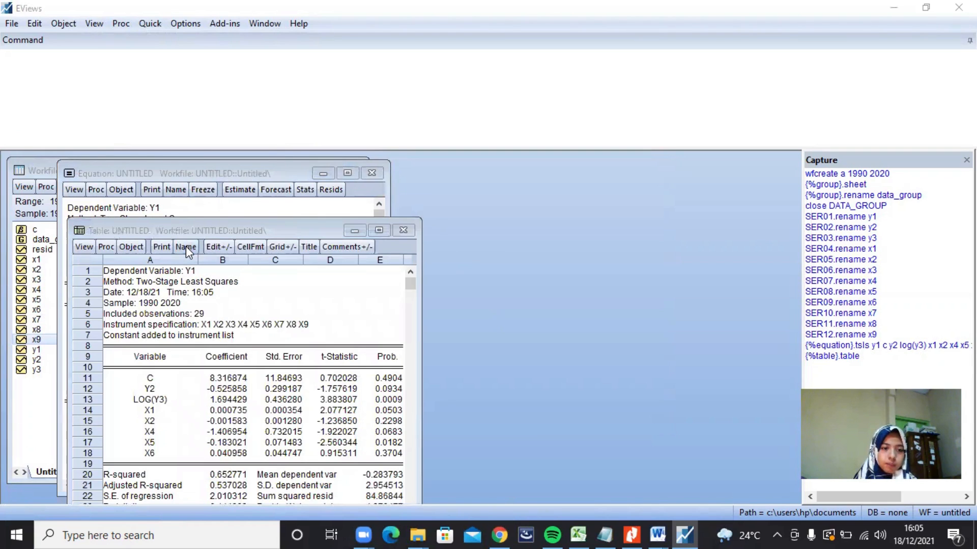
pyautogui.click(185, 246)
pyautogui.press('BackSpace')
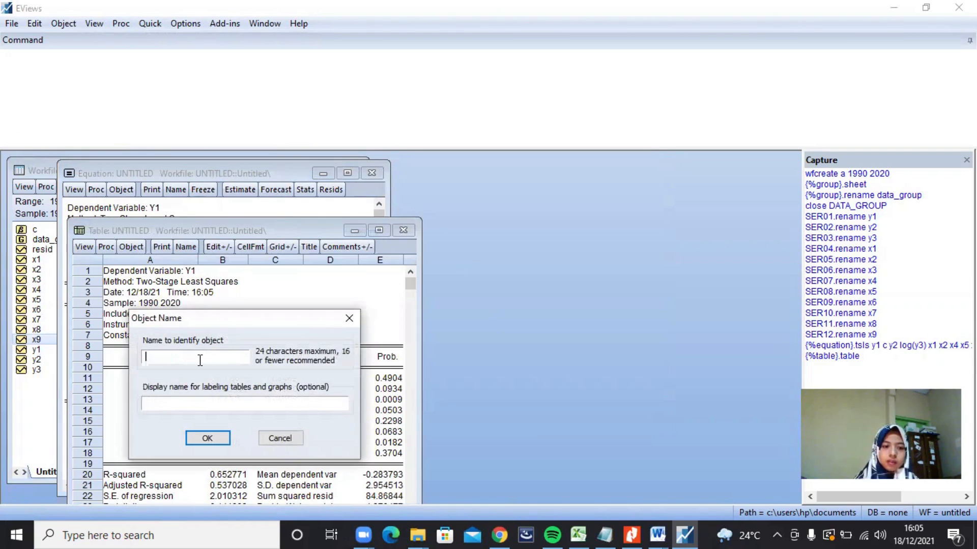
pyautogui.write('P')
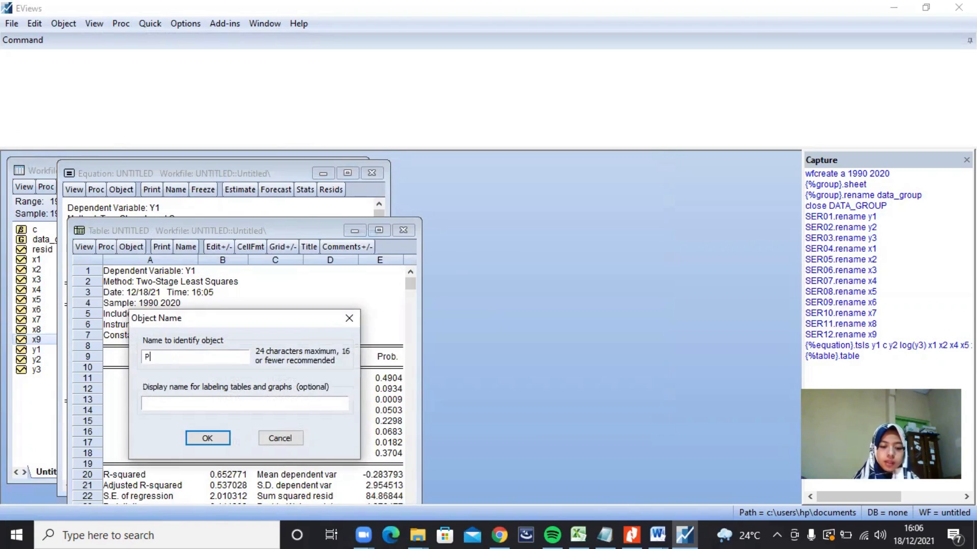
pyautogui.write('ERSAMA')
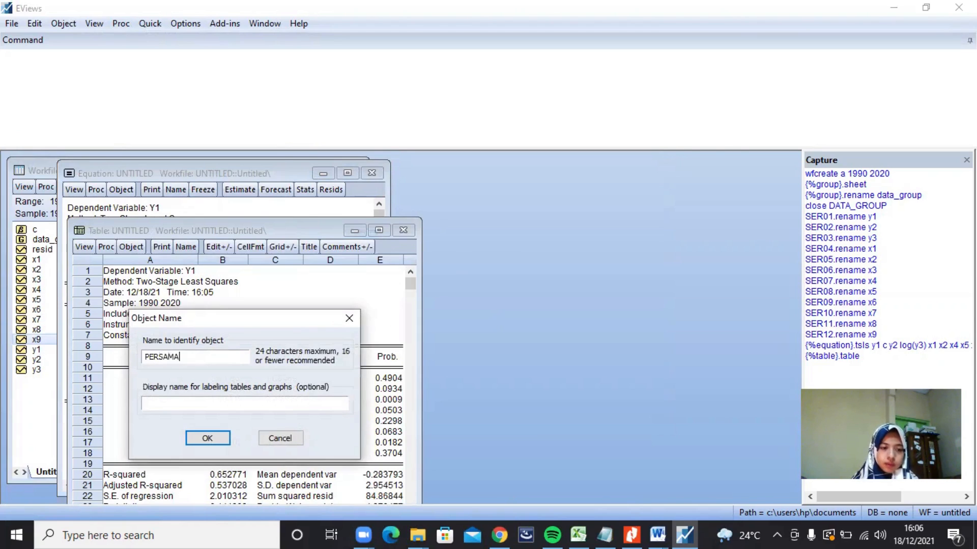
pyautogui.write('AN_Y1')
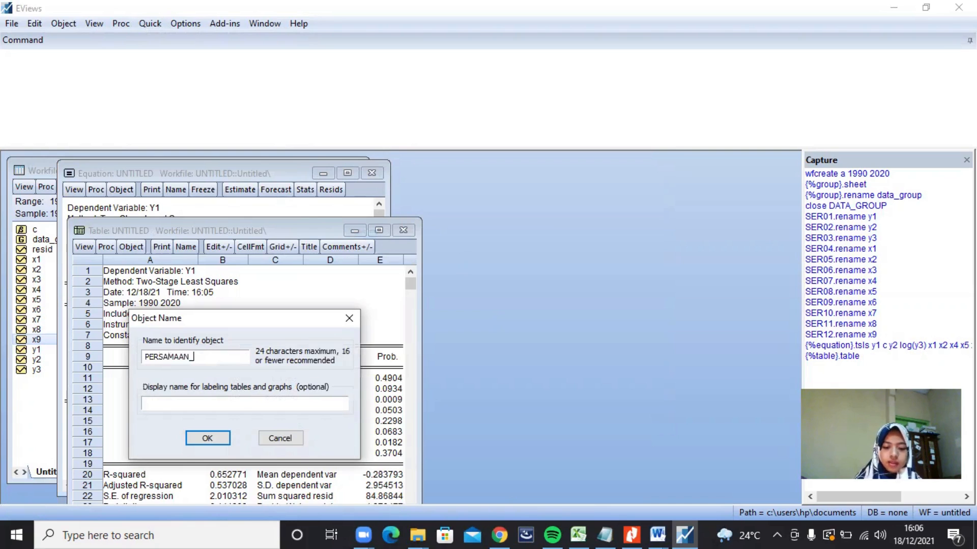
pyautogui.click(203, 438)
pyautogui.click(403, 232)
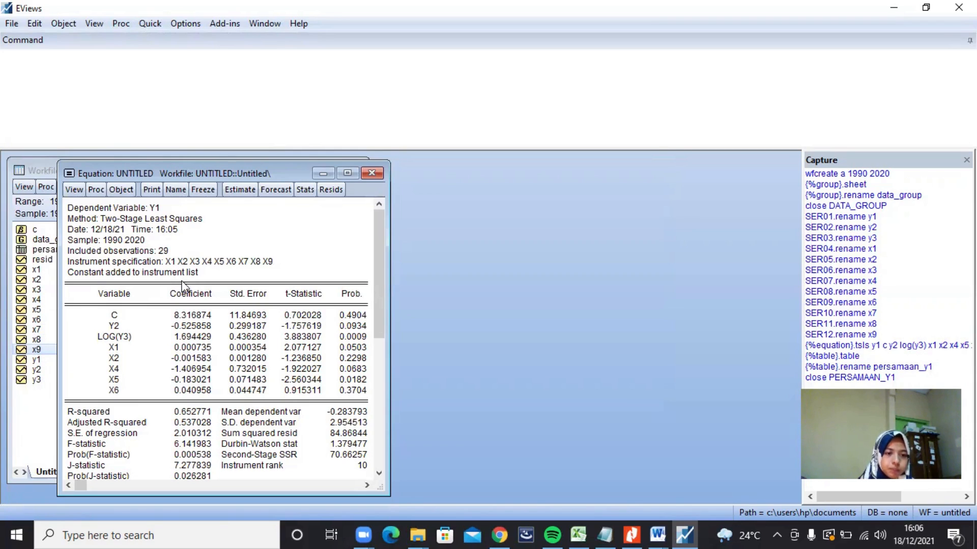
# Step: Highlight the y1 equation's coefficients for reading, and run the Histogram - Normality Test on its residuals
pyautogui.moveTo(174, 294); pyautogui.dragTo(210, 396)
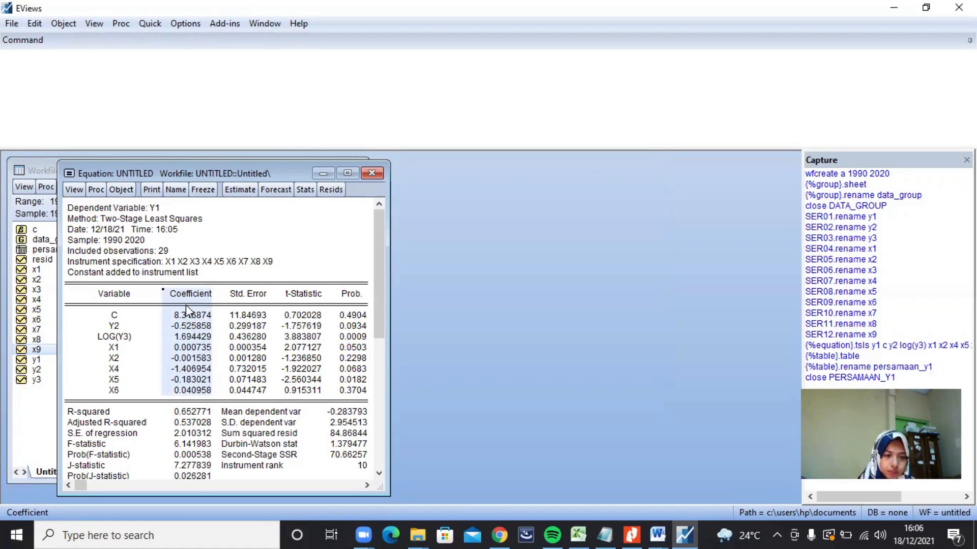
pyautogui.click(171, 317)
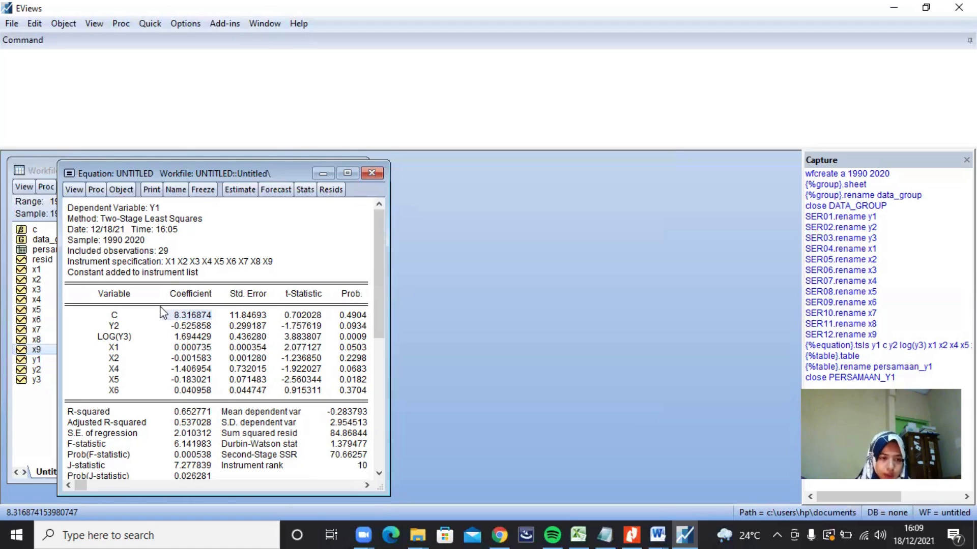
pyautogui.click(74, 191)
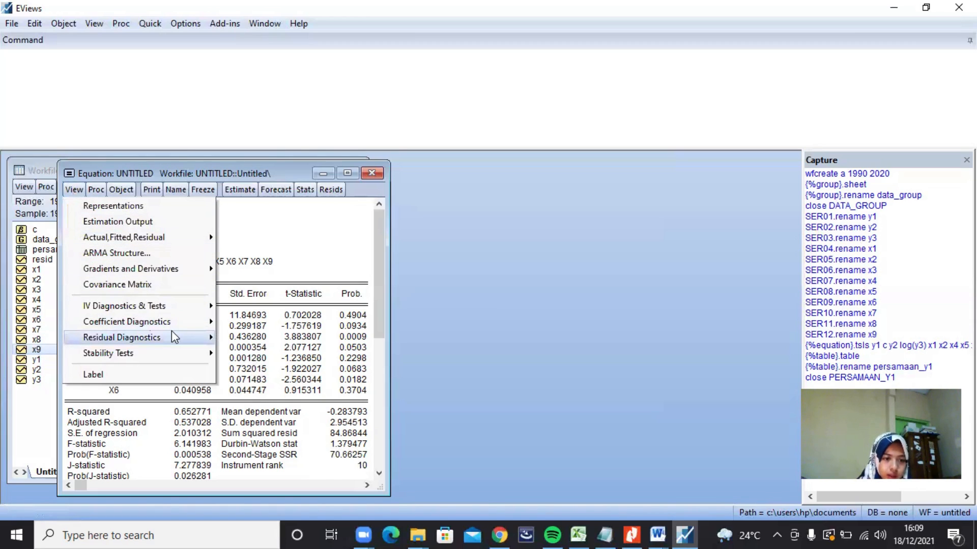
pyautogui.moveTo(170, 334)
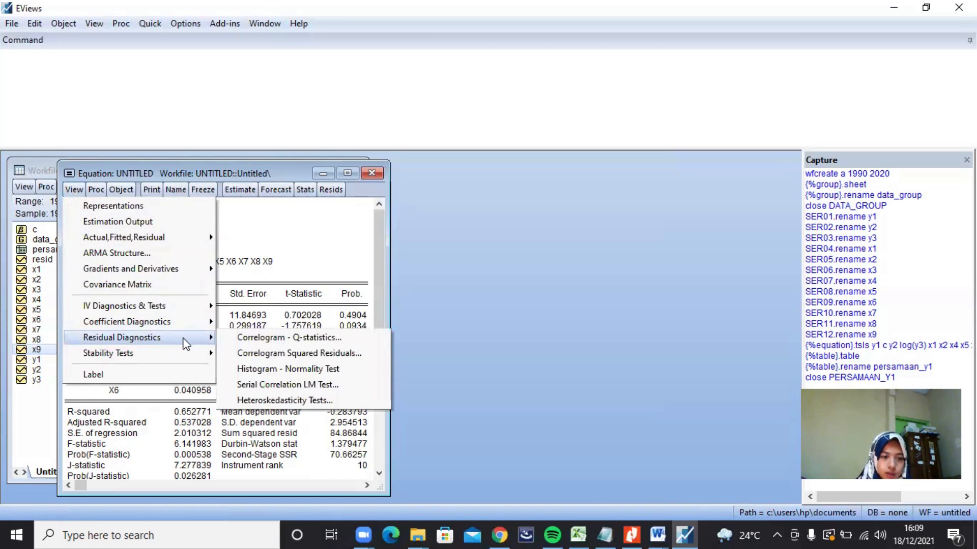
pyautogui.click(253, 369)
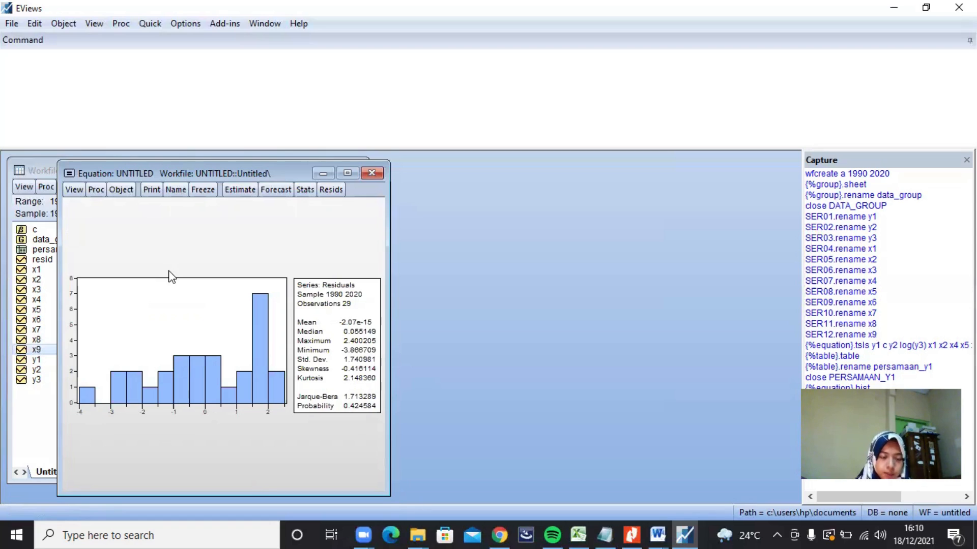
# Step: Run the Breusch-Pagan-Godfrey heteroskedasticity test on the y1 equation with its original regressors
pyautogui.click(75, 191)
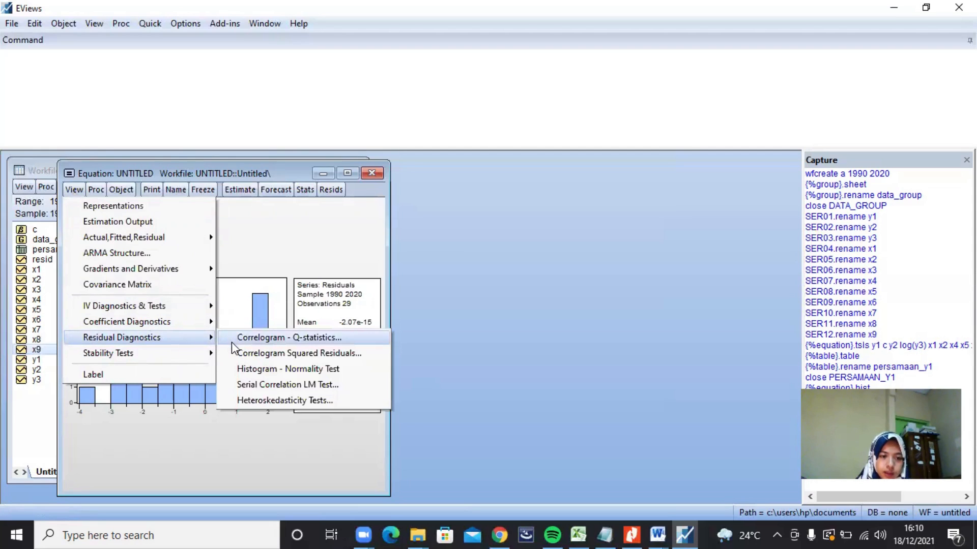
pyautogui.click(269, 402)
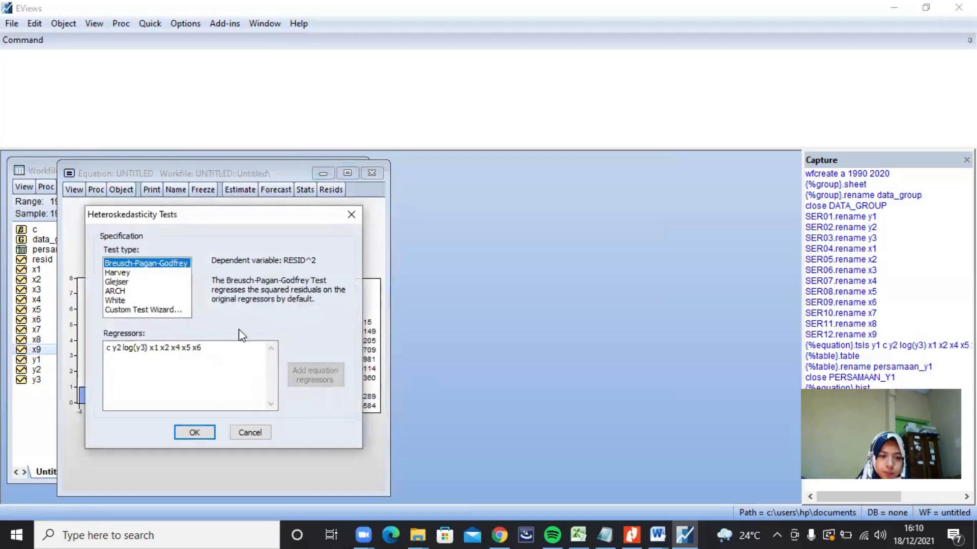
pyautogui.click(200, 433)
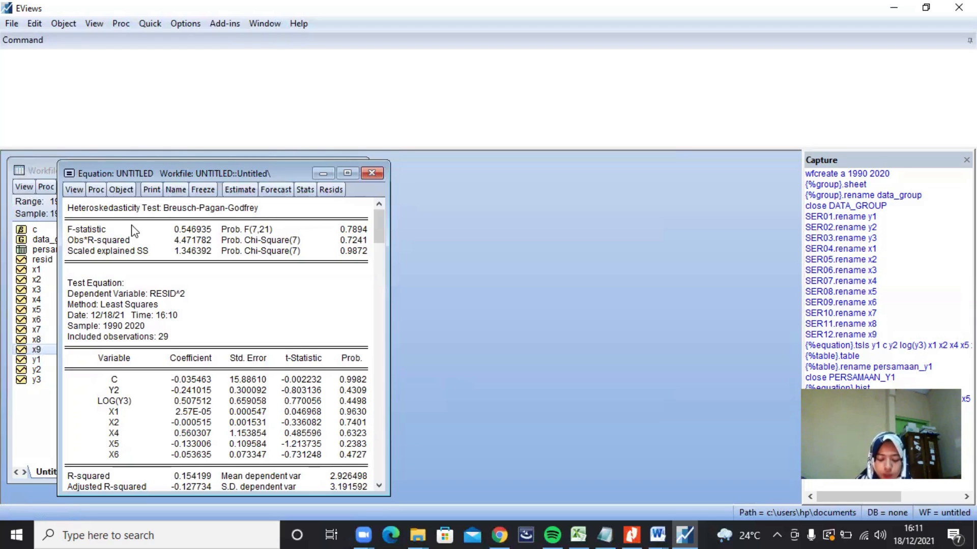
# Step: Run the Serial Correlation LM Test on the y1 equation's residuals with 2 lags
pyautogui.click(74, 190)
pyautogui.moveTo(199, 341)
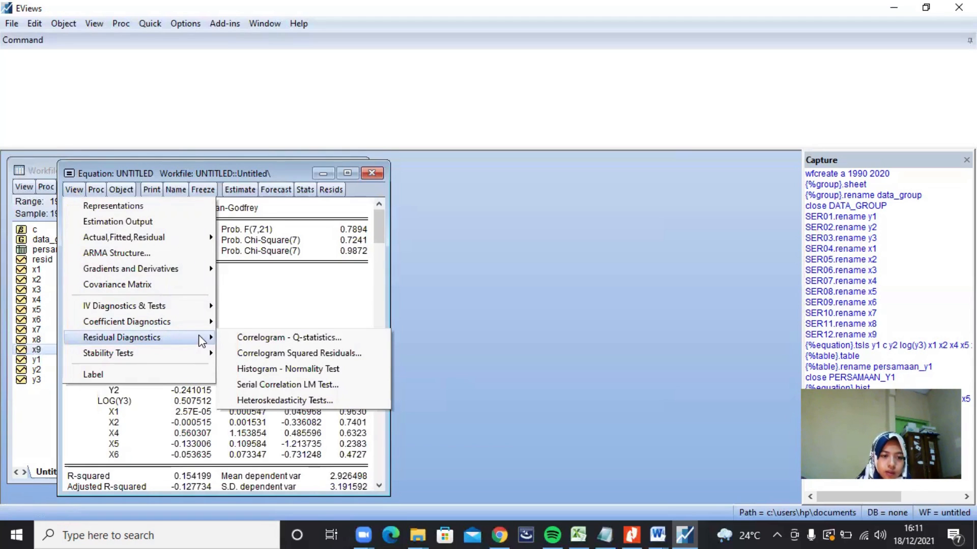
pyautogui.click(268, 388)
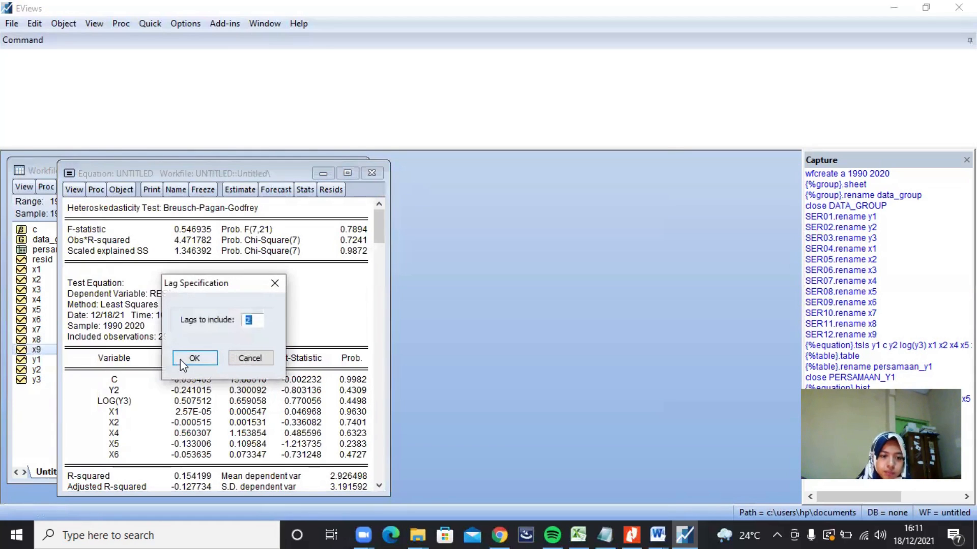
pyautogui.click(180, 359)
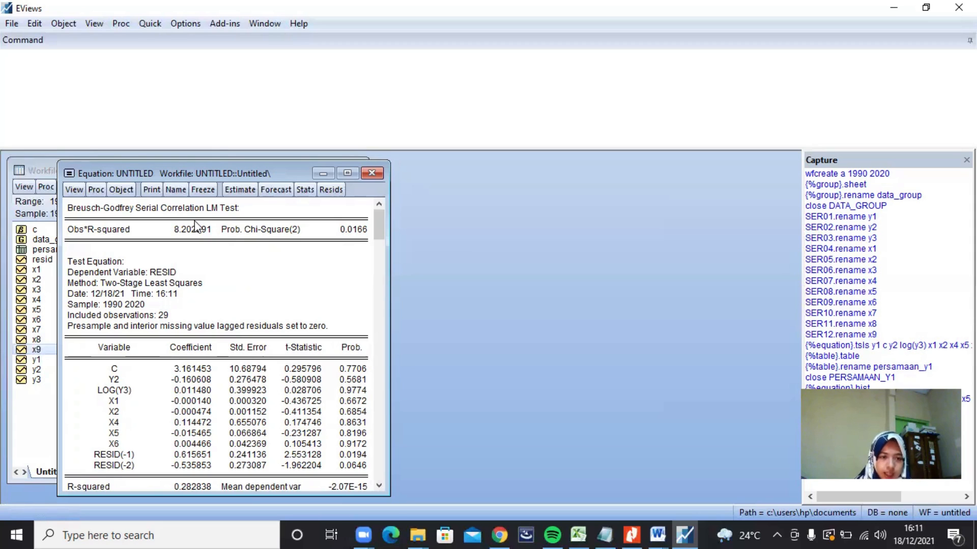
# Step: Start a group Correlations analysis and clear x9 from its series list
pyautogui.click(149, 24)
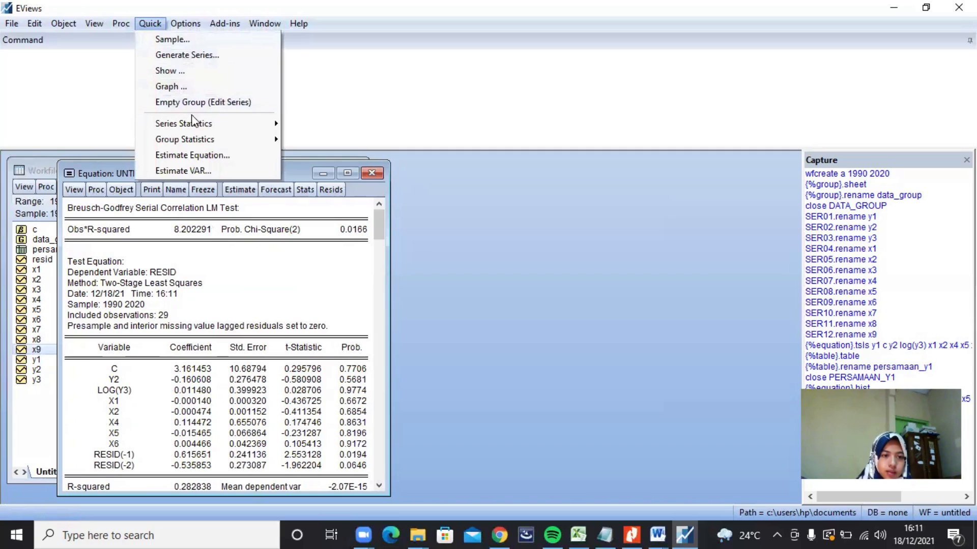
pyautogui.moveTo(210, 137)
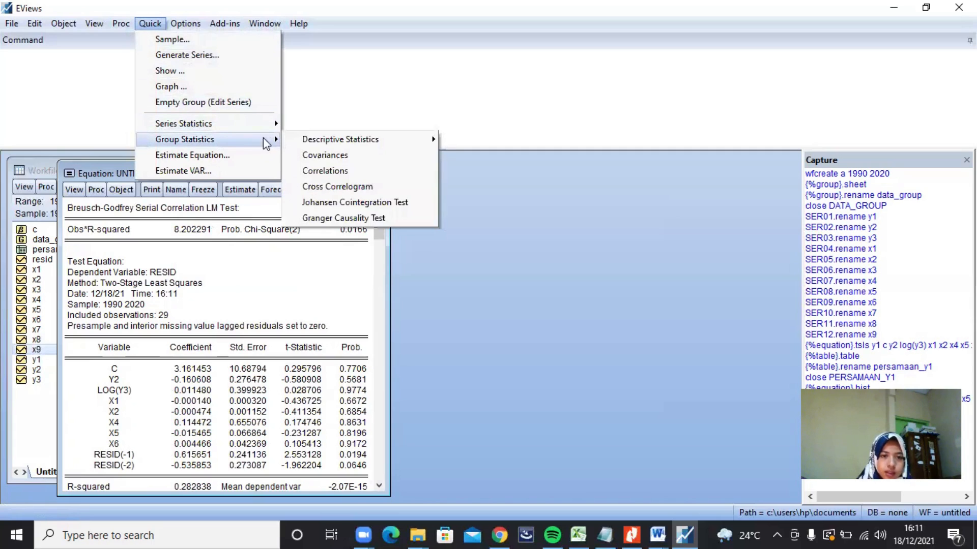
pyautogui.click(312, 171)
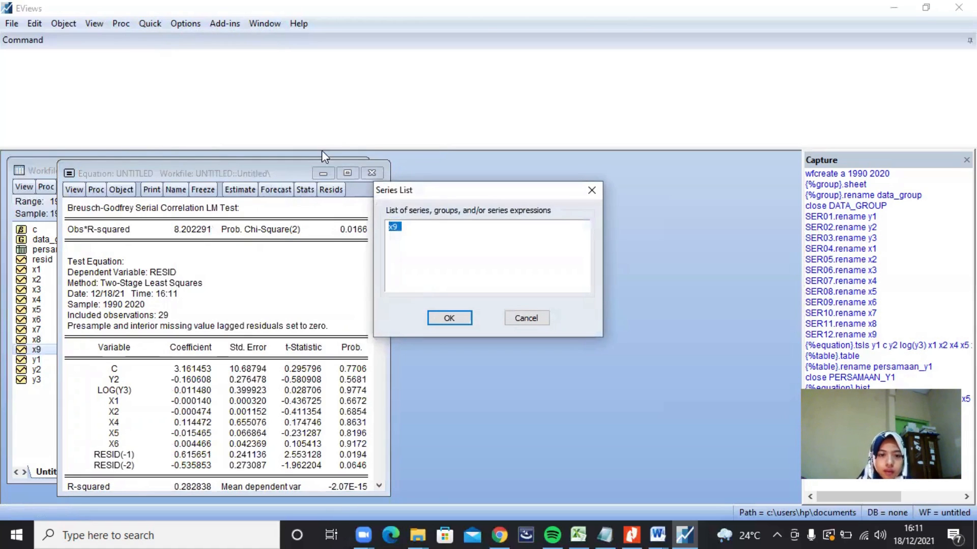
pyautogui.click(408, 225)
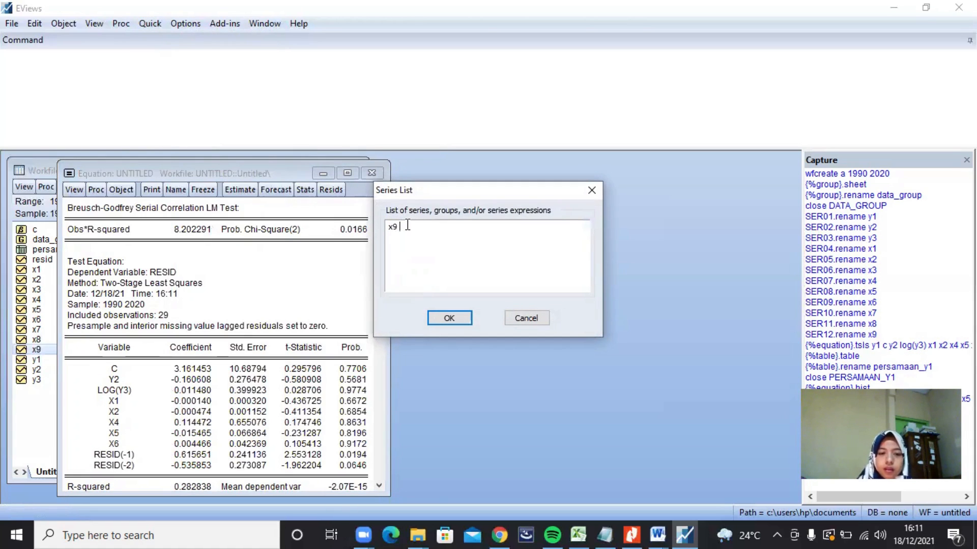
pyautogui.press('BackSpace')
pyautogui.press('BackSpace')
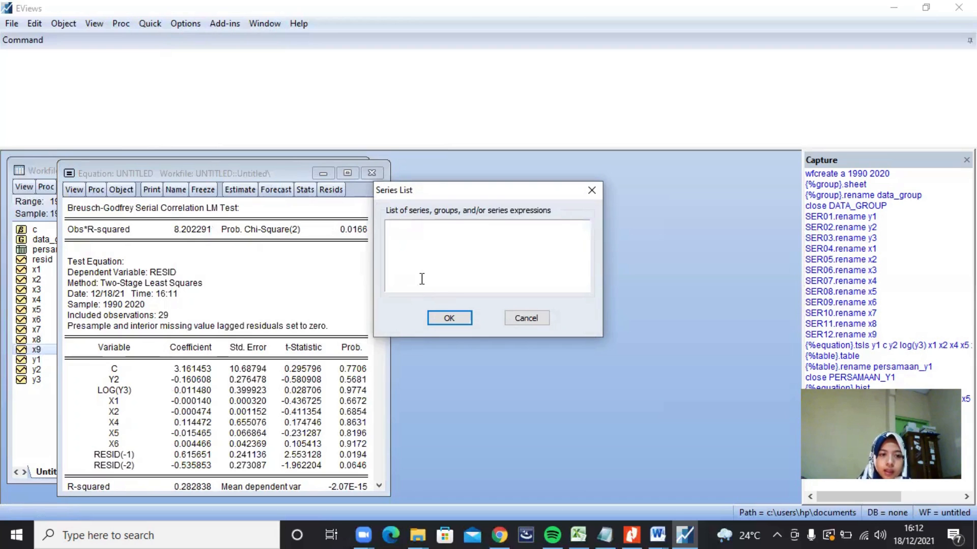
# Step: Copy "Y2 C Y1 LOG(Y3) X3 X4 X5 X6 X7" from the Notepad notes, paste it as the EViews series list, and compute the correlations
pyautogui.click(605, 534)
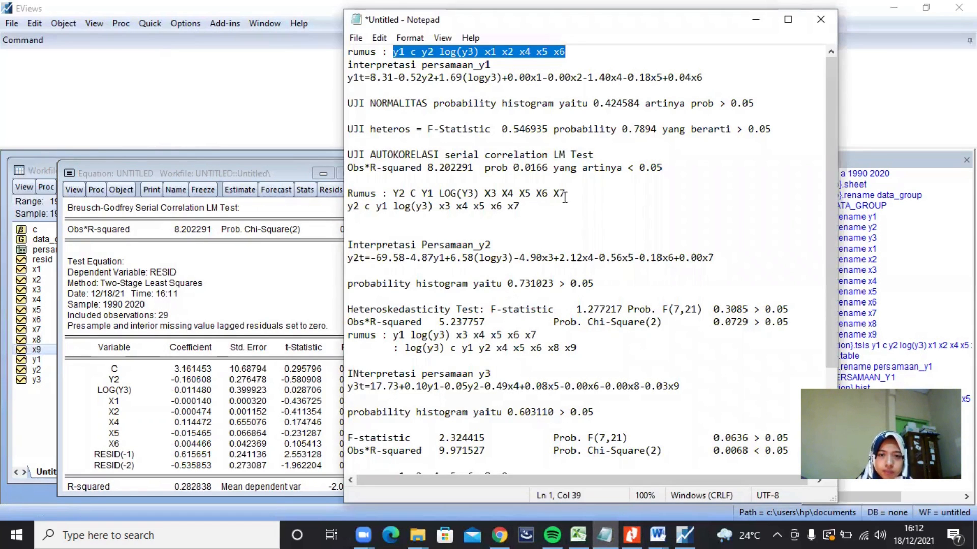
pyautogui.moveTo(564, 193); pyautogui.dragTo(395, 194)
pyautogui.hotkey('ctrl', 'c')
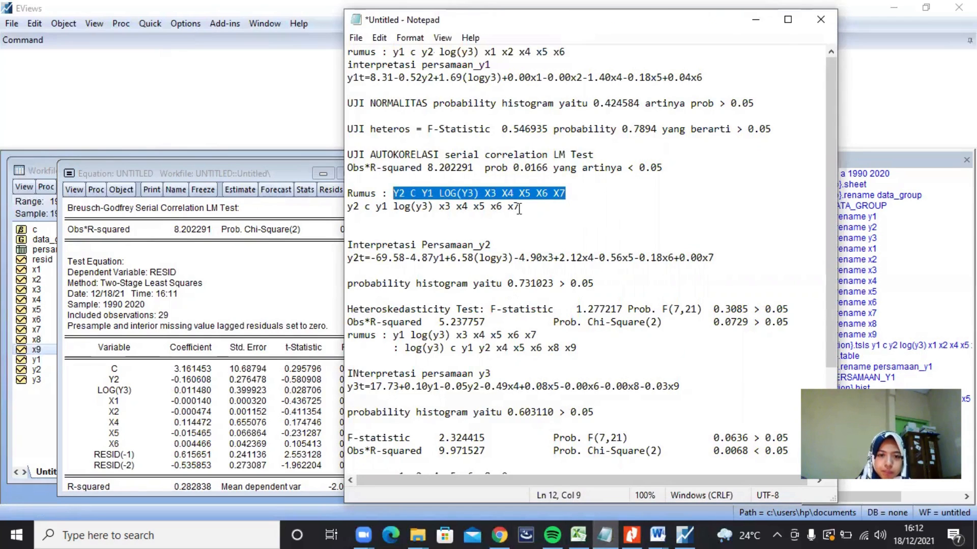
pyautogui.click(755, 19)
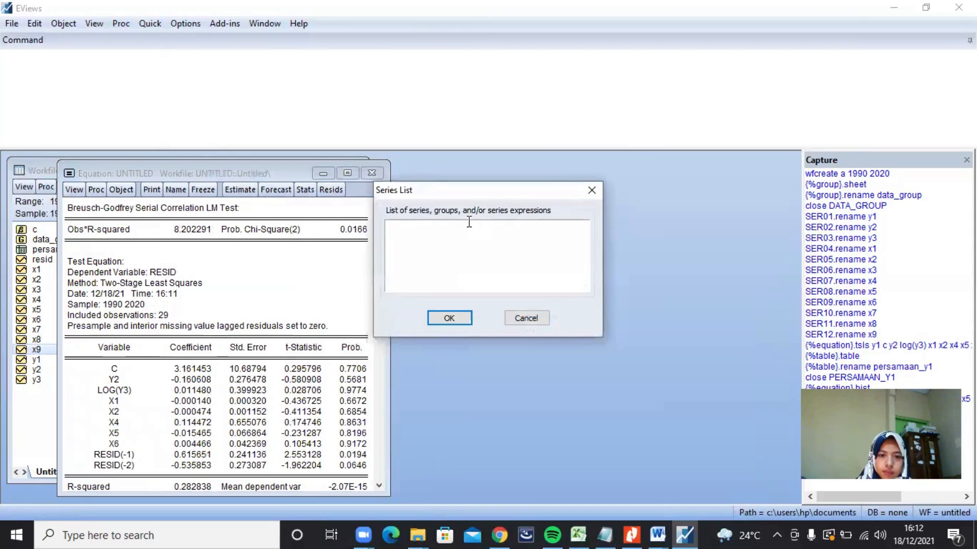
pyautogui.hotkey('ctrl', 'v')
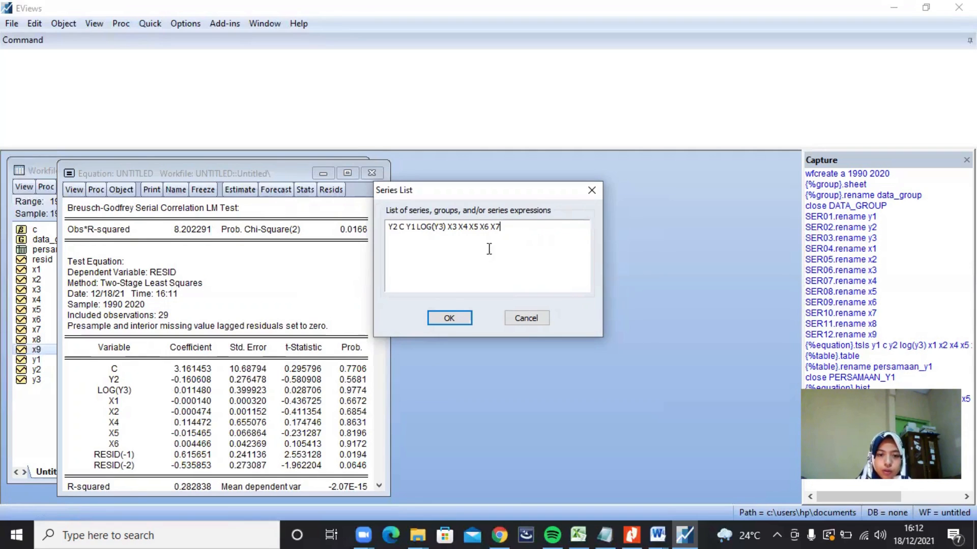
pyautogui.click(449, 317)
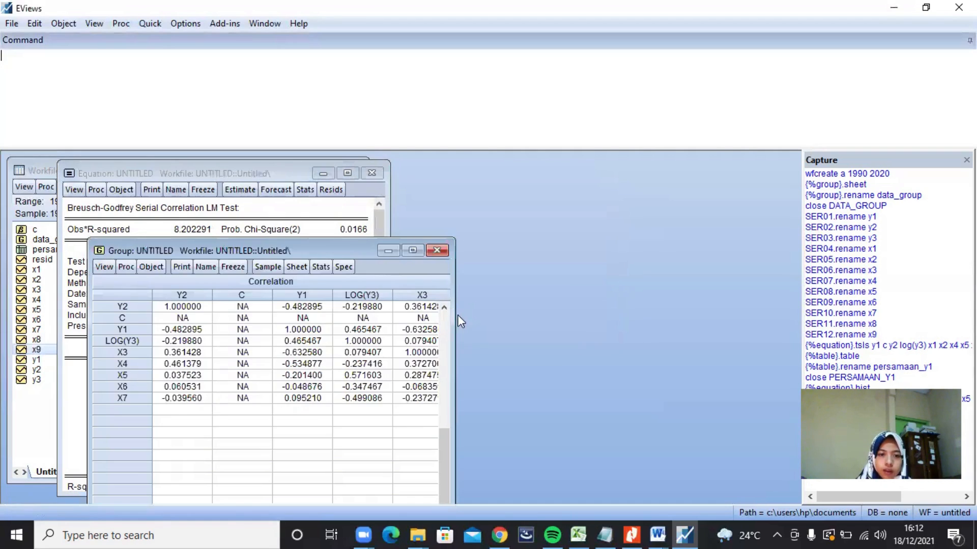
# Step: Close and delete the untitled correlation group and the untitled y1 equation, leaving only the workfile window open
pyautogui.moveTo(328, 240); pyautogui.dragTo(353, 188)
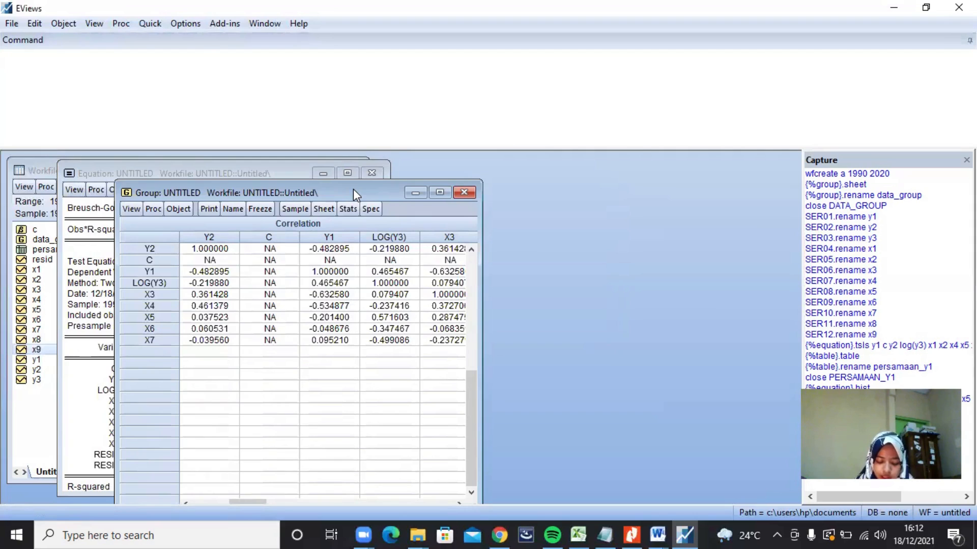
pyautogui.click(460, 192)
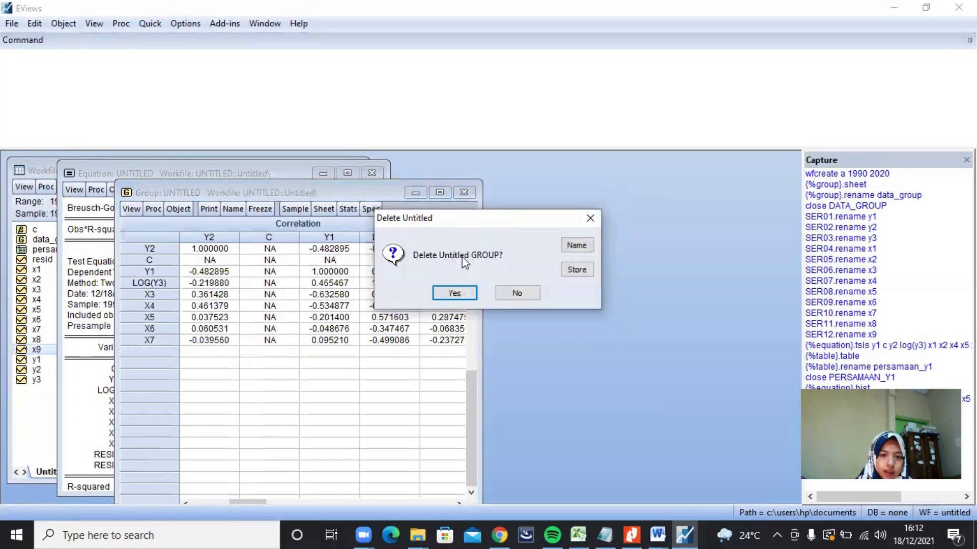
pyautogui.click(452, 295)
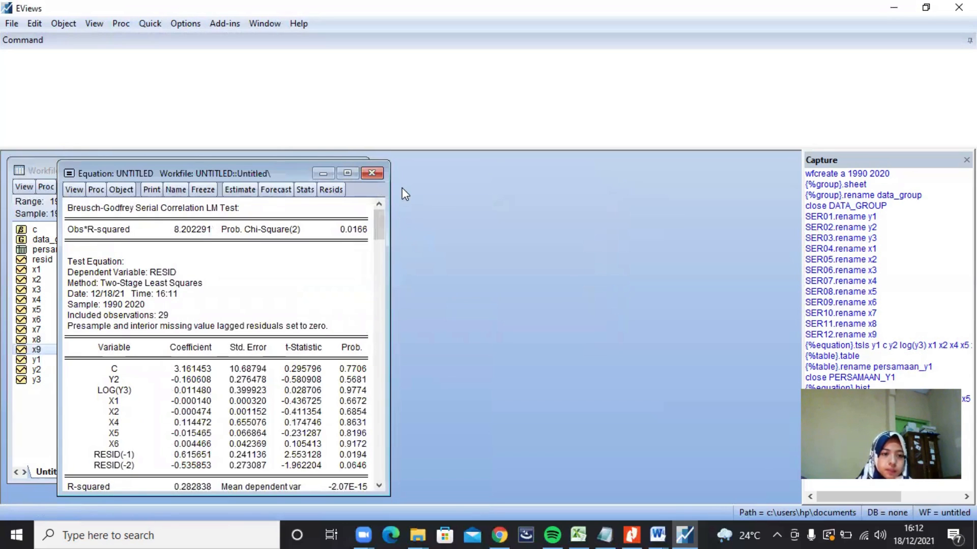
pyautogui.click(372, 174)
pyautogui.click(460, 297)
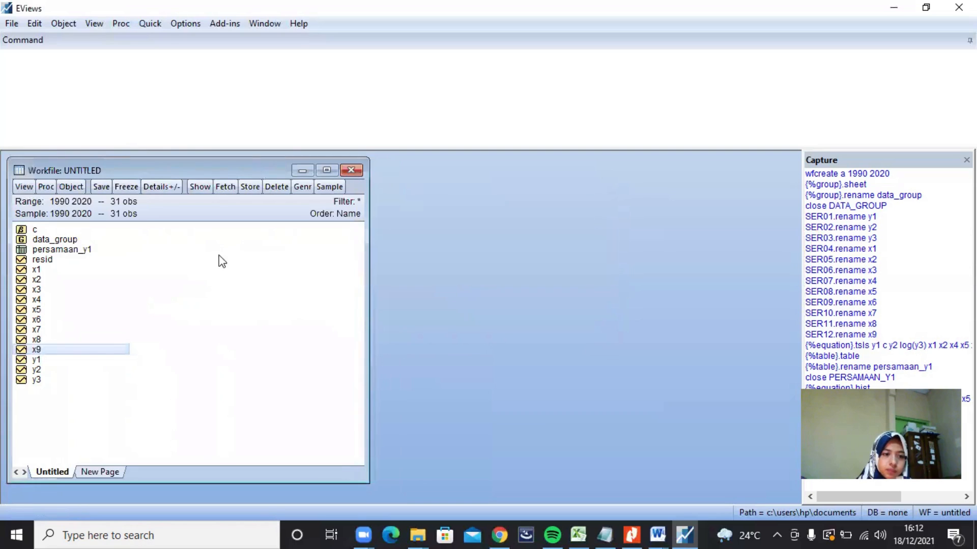
# Step: Start a new equation estimation and fill its specification with "y2 c y1 log(y3) x3 x4 x5 x6" copied from the Notepad notes
pyautogui.click(150, 23)
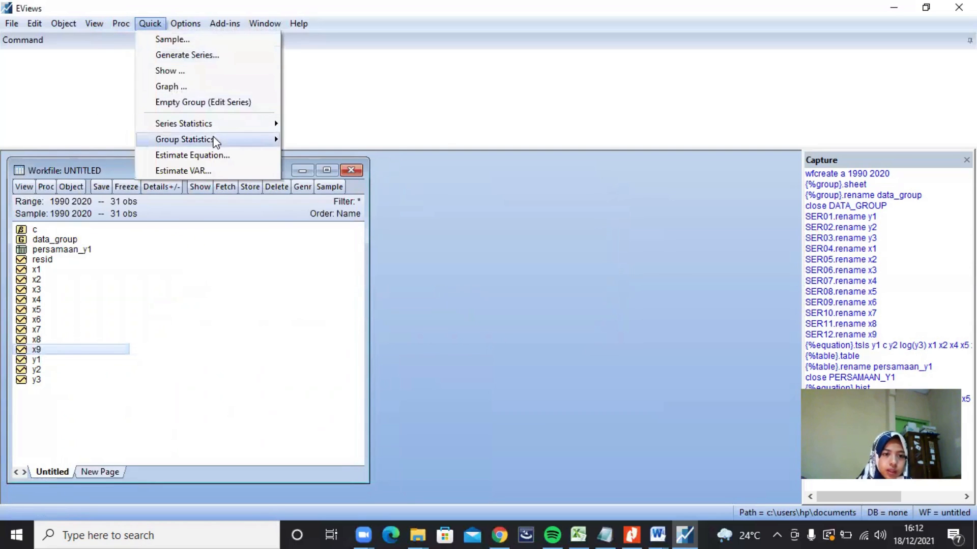
pyautogui.moveTo(207, 139)
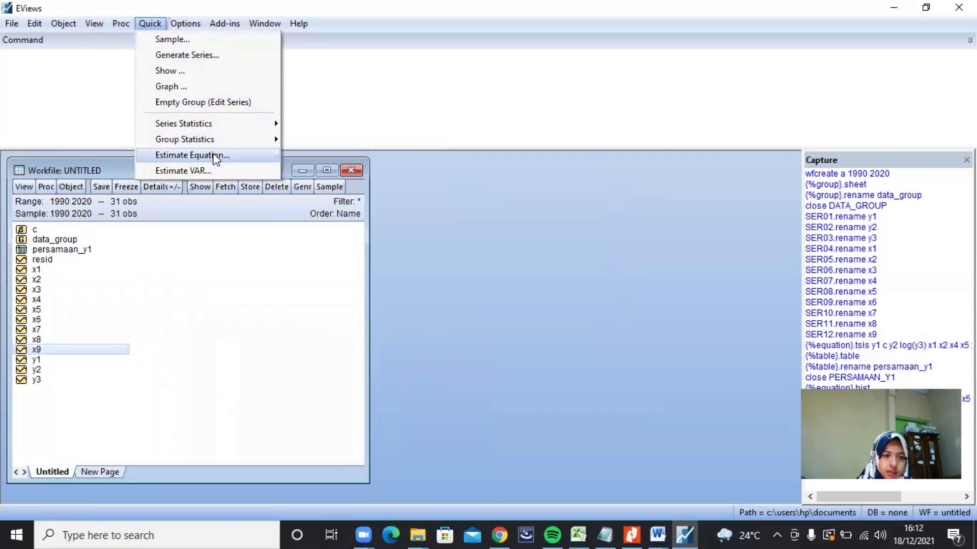
pyautogui.click(216, 156)
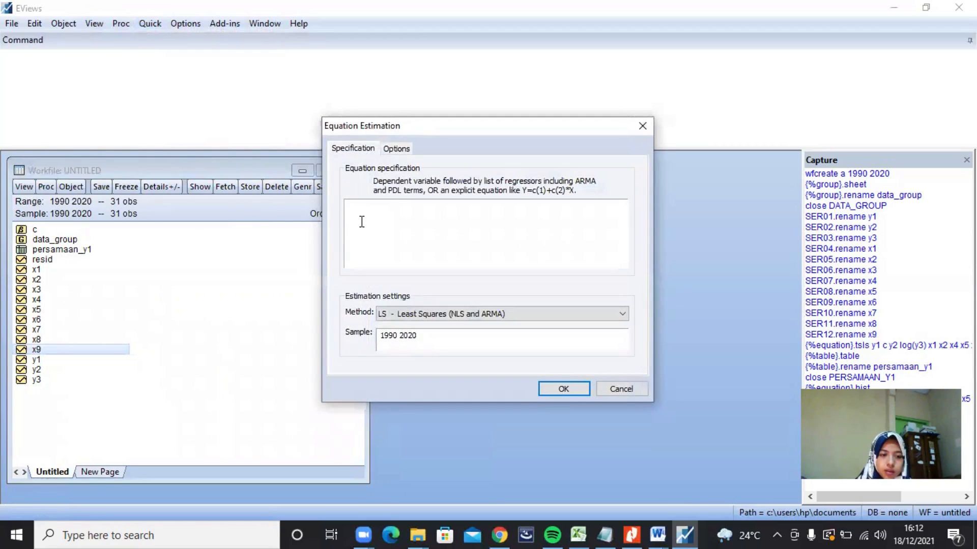
pyautogui.click(603, 533)
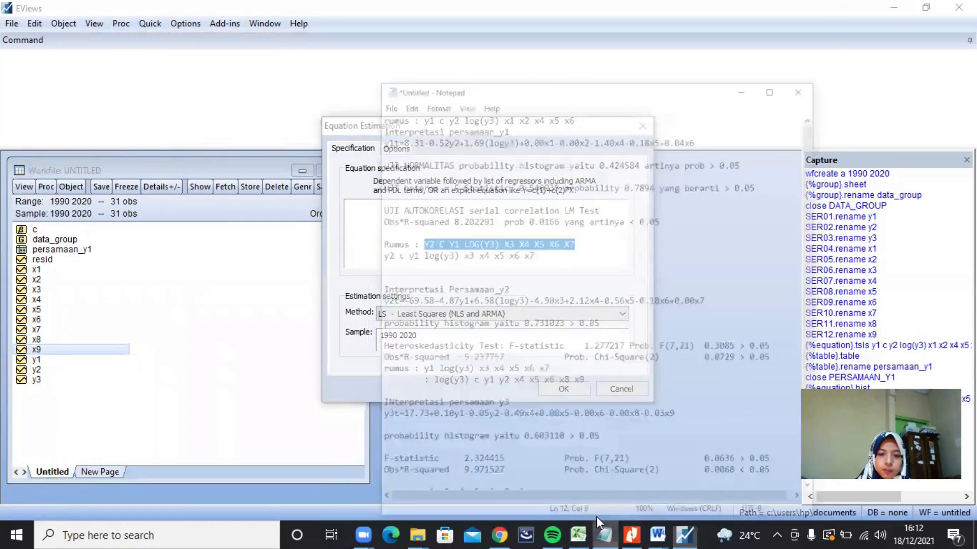
pyautogui.moveTo(508, 207); pyautogui.dragTo(341, 211)
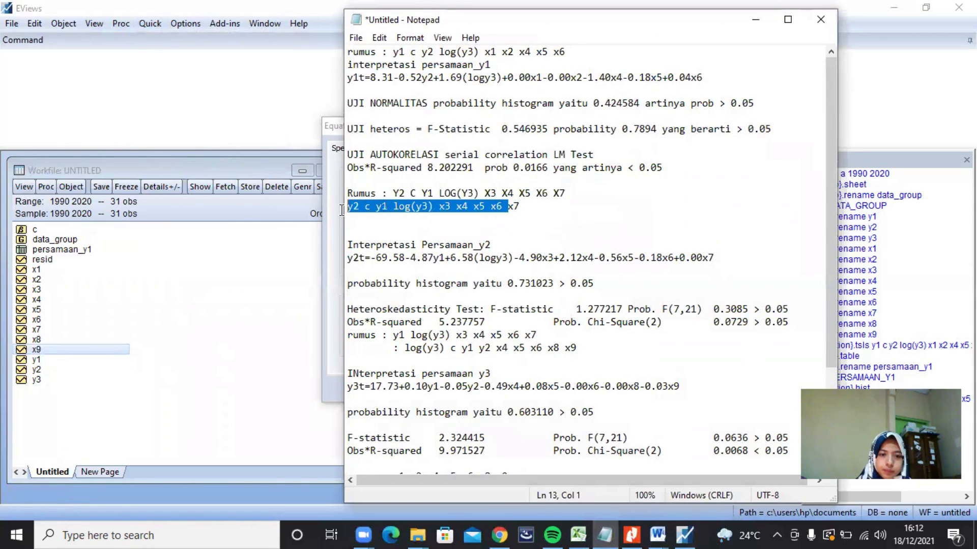
pyautogui.hotkey('ctrl', 'c')
pyautogui.click(342, 211)
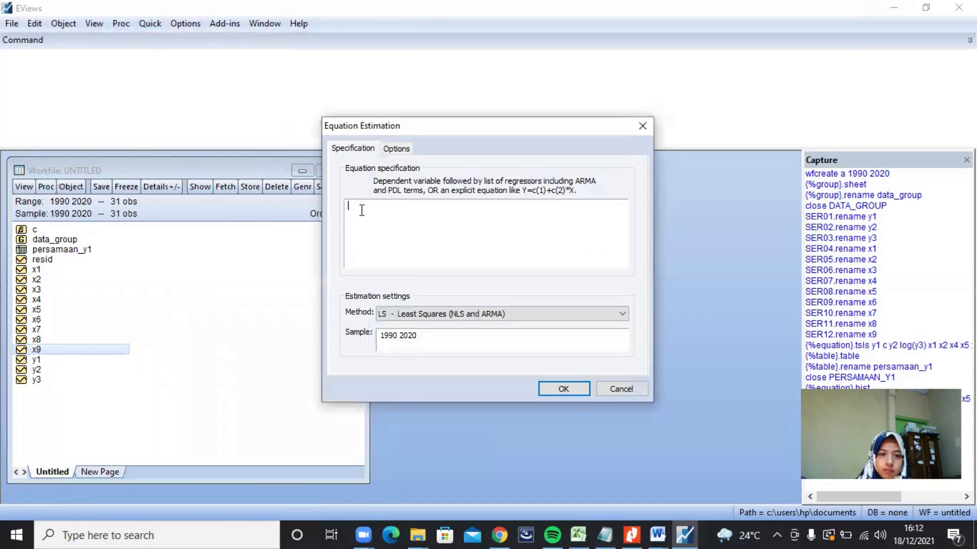
pyautogui.hotkey('ctrl', 'v')
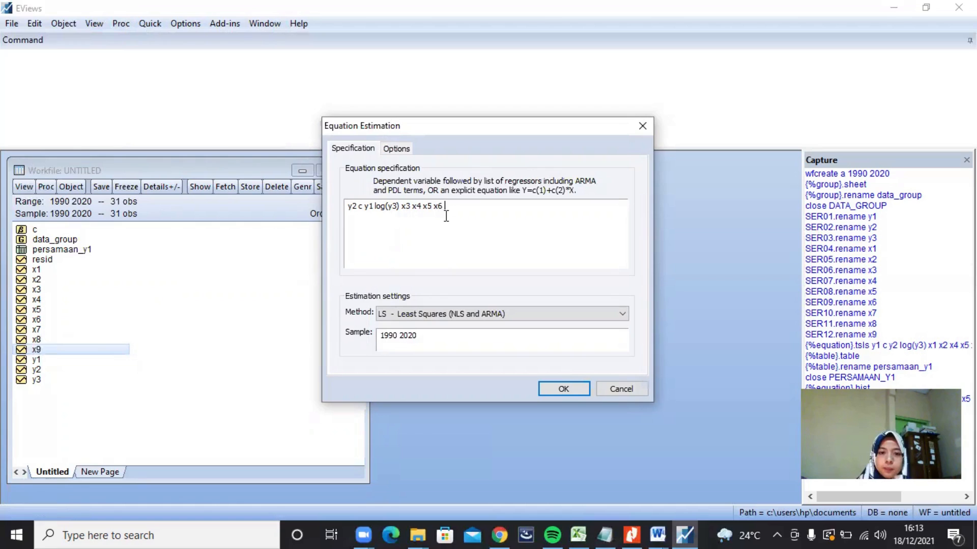
# Step: Set the method to TSLS - Two-Stage Least Squares, list X1 X2 X3 X4 X5 X6 X7 X8 X9 as instruments, and estimate the y2 equation
pyautogui.click(401, 316)
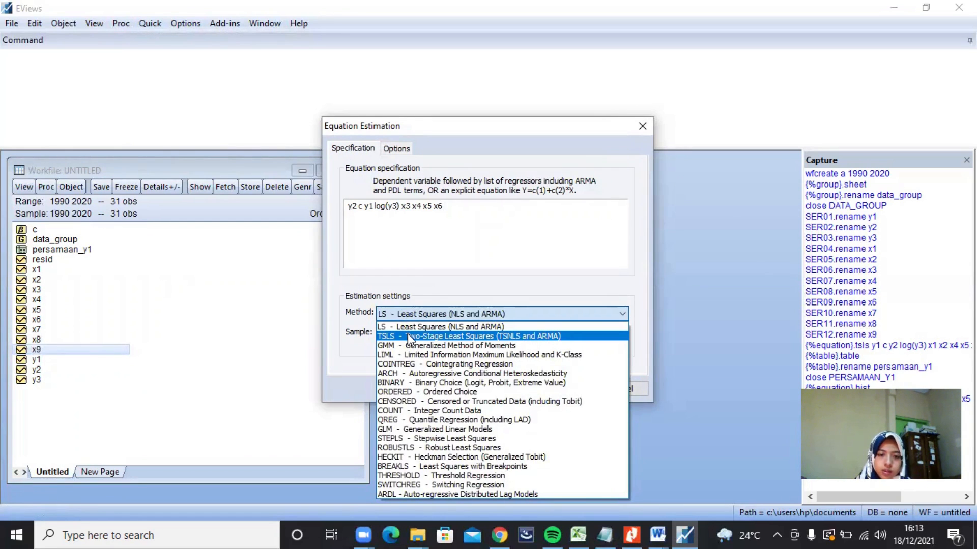
pyautogui.click(410, 337)
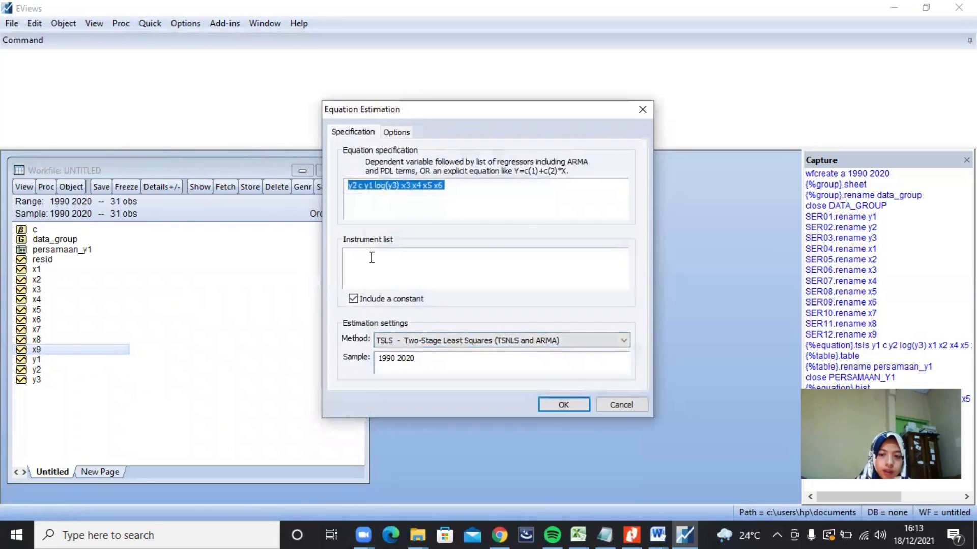
pyautogui.click(372, 257)
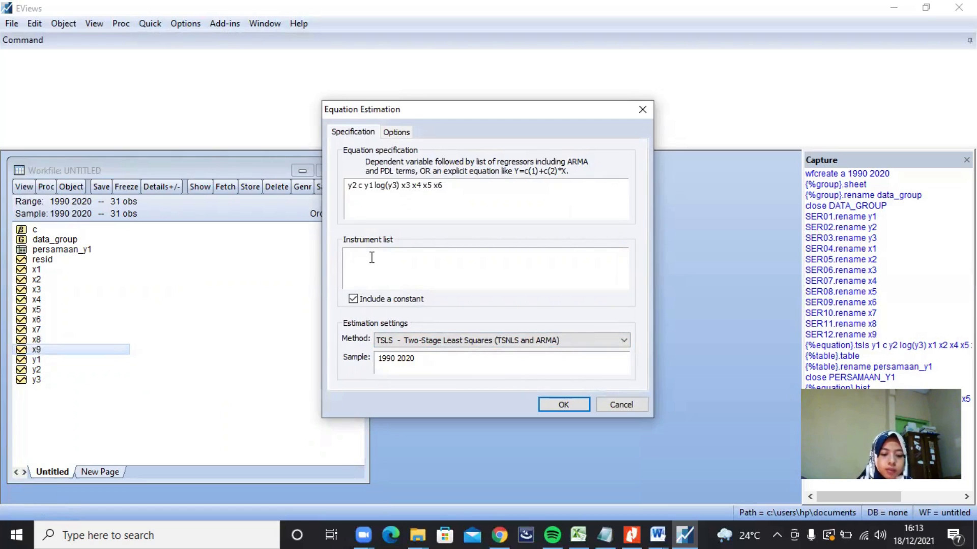
pyautogui.write('X1 X')
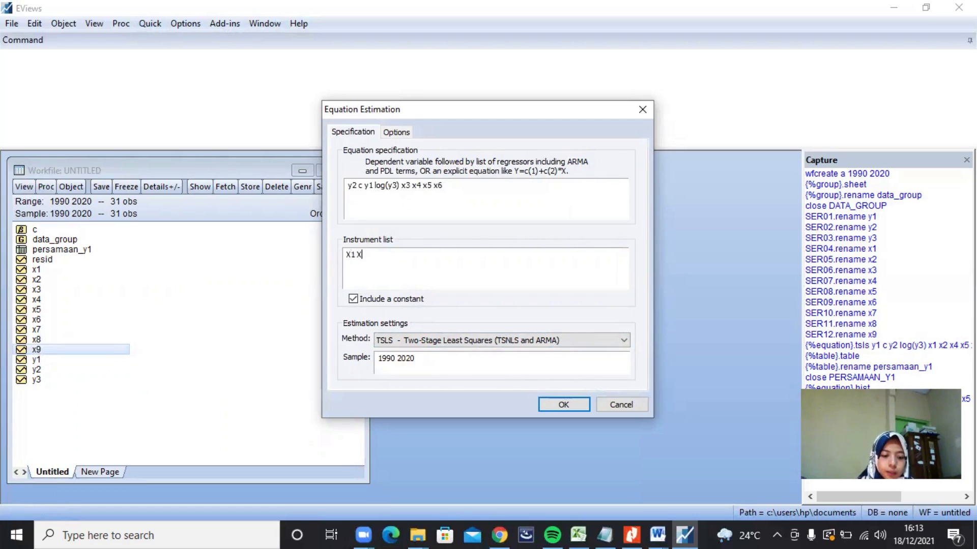
pyautogui.write('2 X3 ')
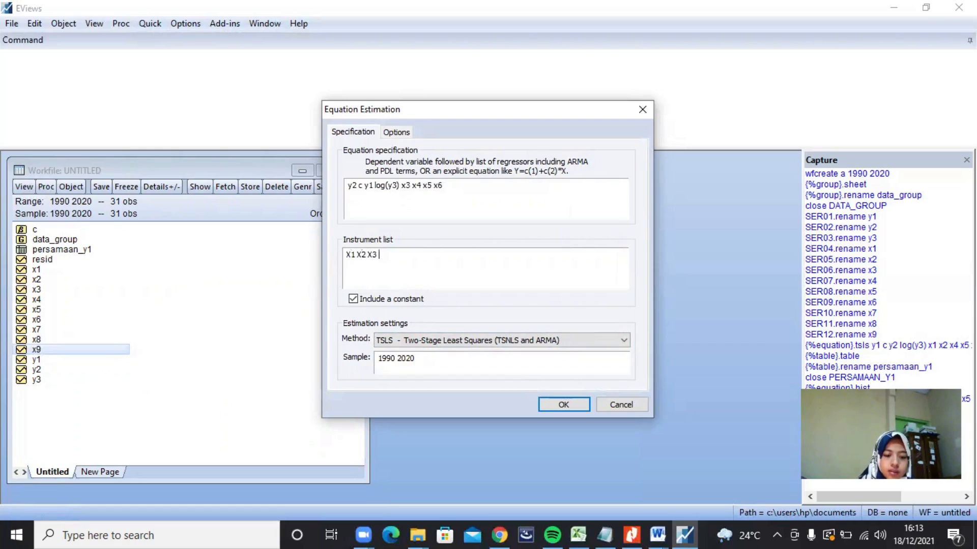
pyautogui.write('X4')
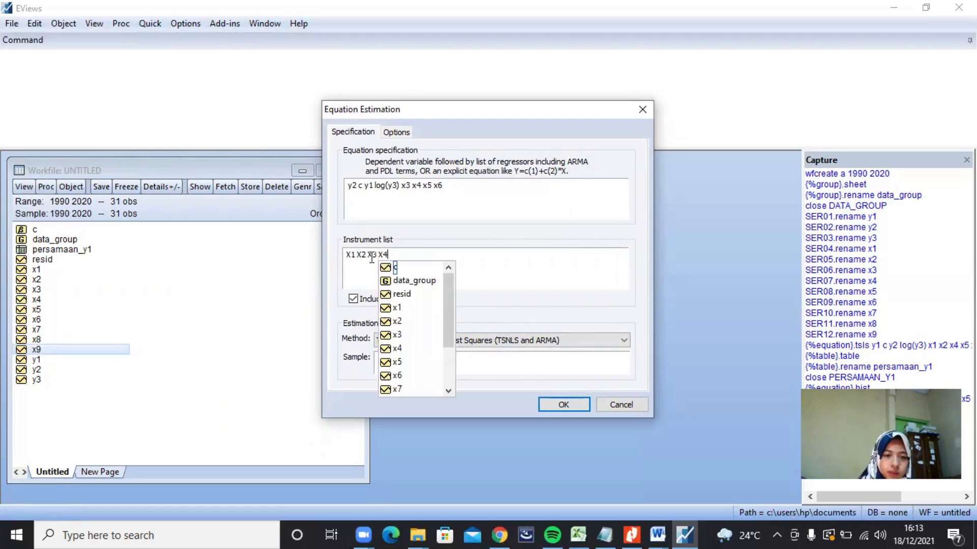
pyautogui.write(' X5 X6')
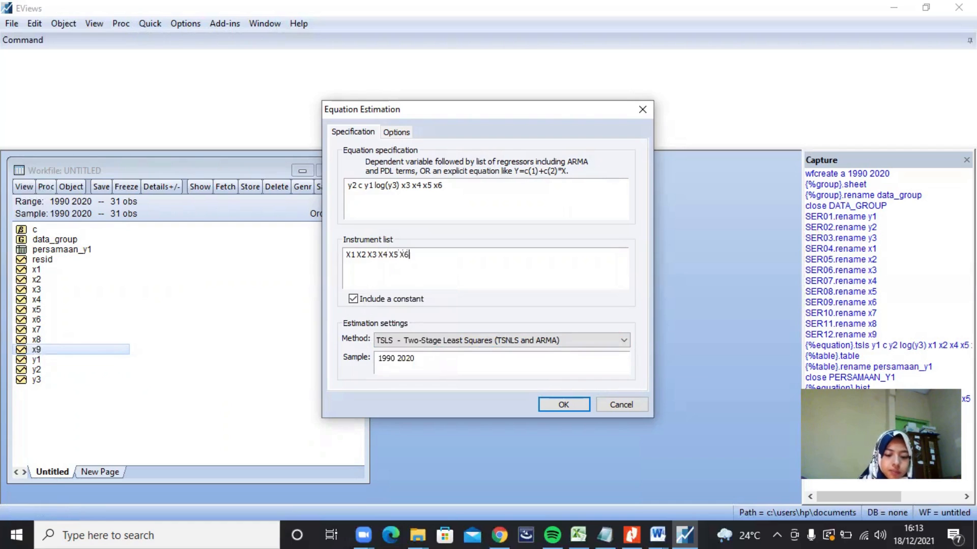
pyautogui.write(' X7 X8 X9')
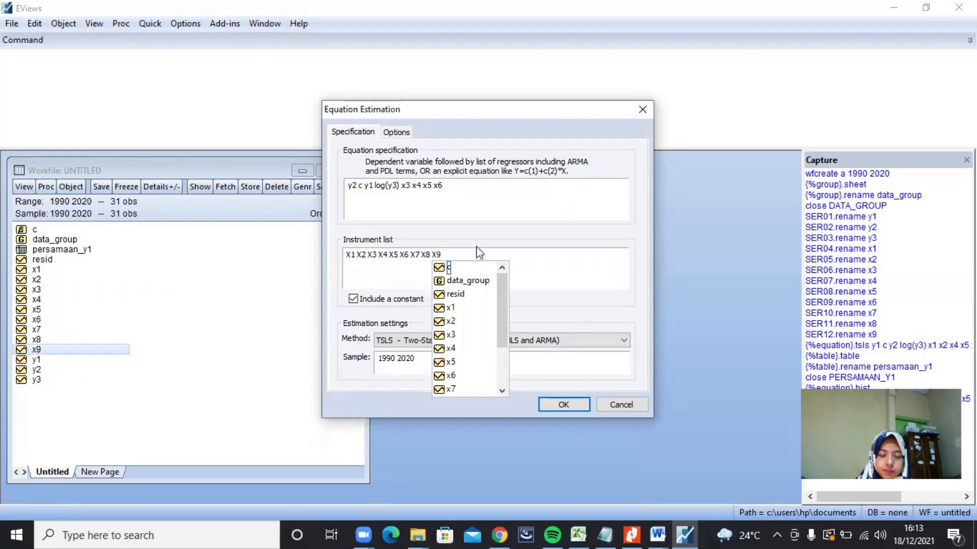
pyautogui.click(560, 405)
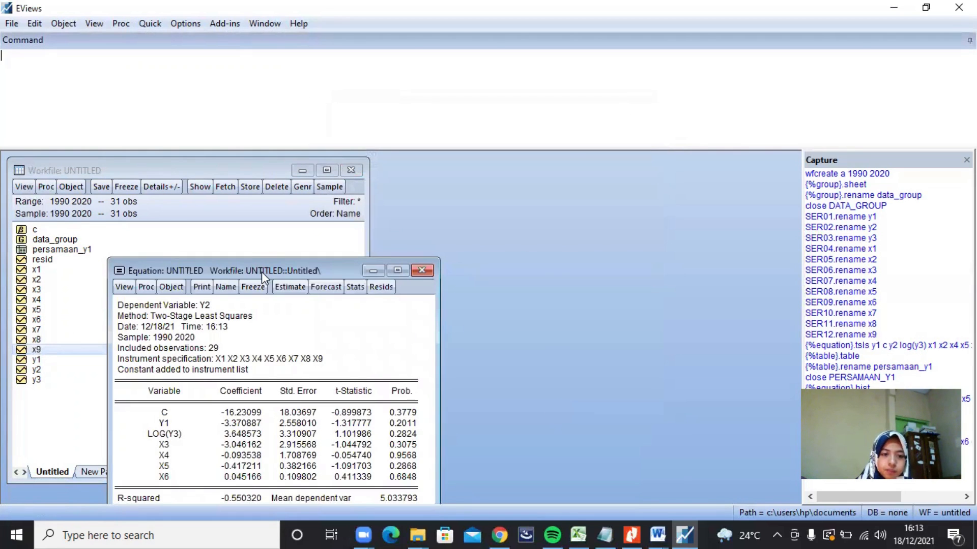
# Step: Freeze the y2 estimation output as a table named PERSAMAAN_Y2 and close the table window
pyautogui.moveTo(261, 268); pyautogui.dragTo(263, 182)
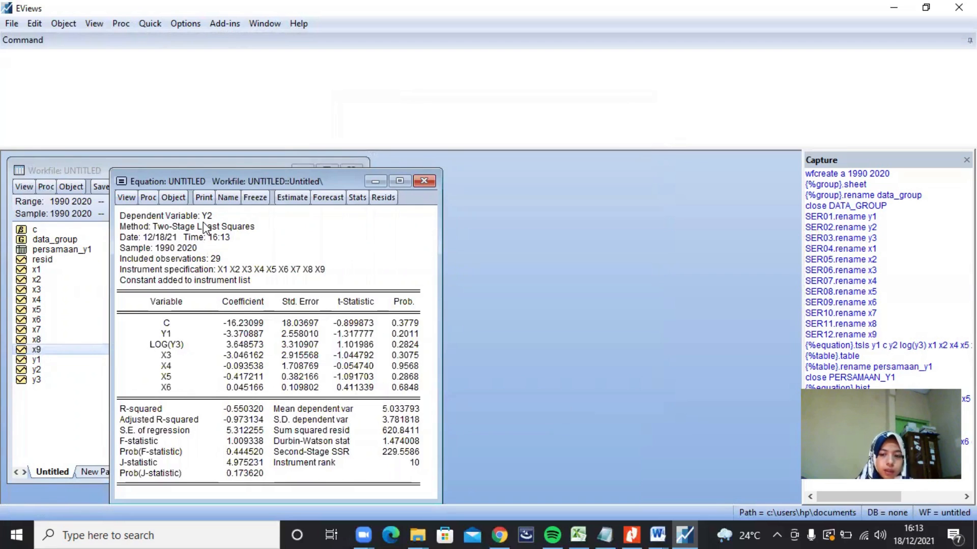
pyautogui.click(249, 197)
pyautogui.click(245, 306)
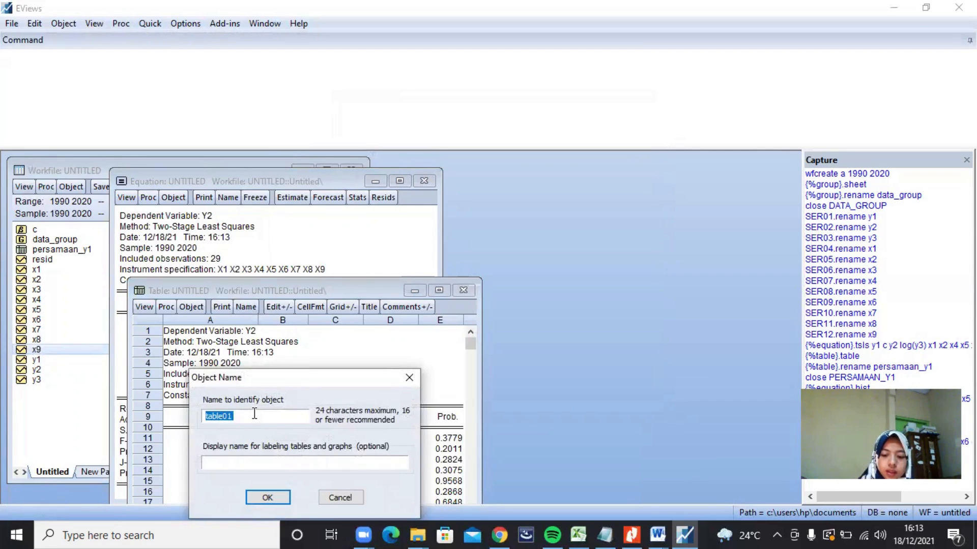
pyautogui.press('BackSpace')
pyautogui.write('PER')
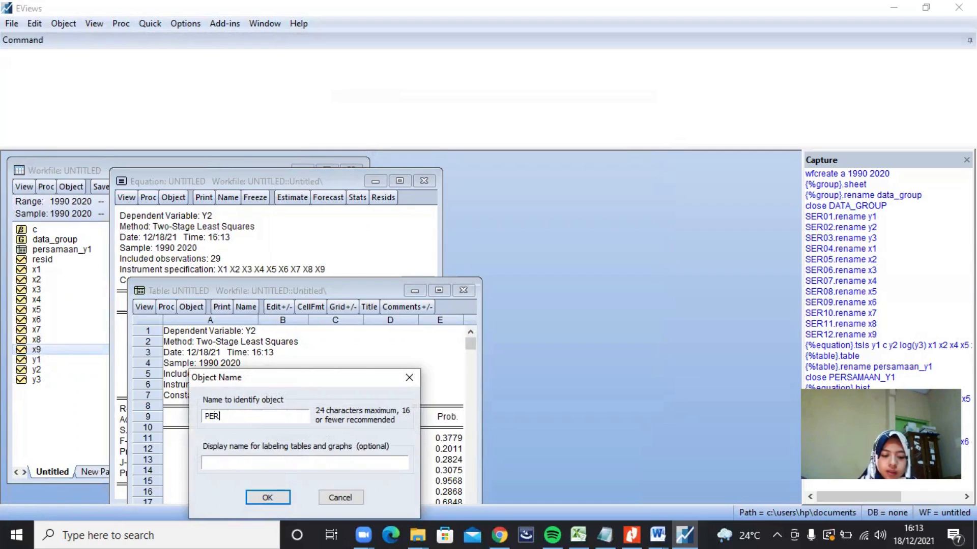
pyautogui.write('SAMAAN')
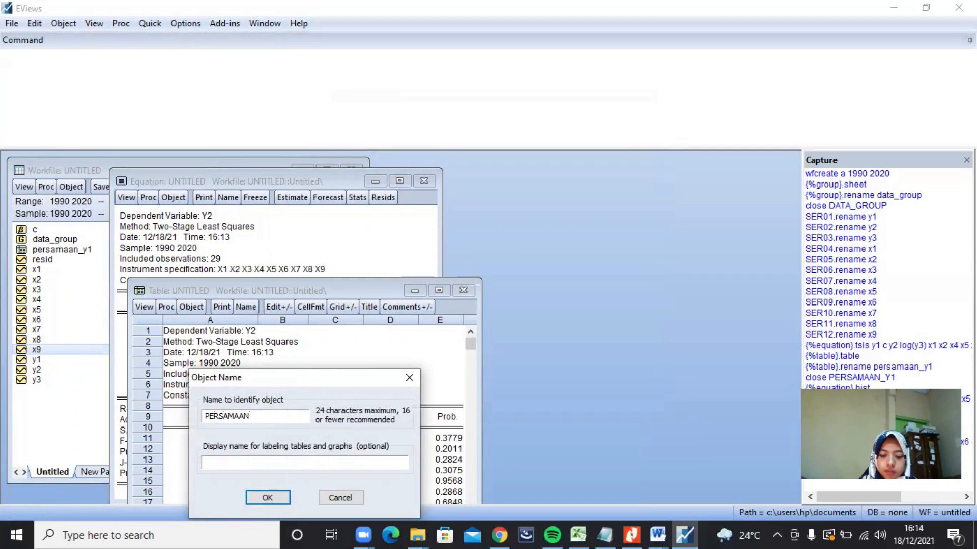
pyautogui.write('_Y2')
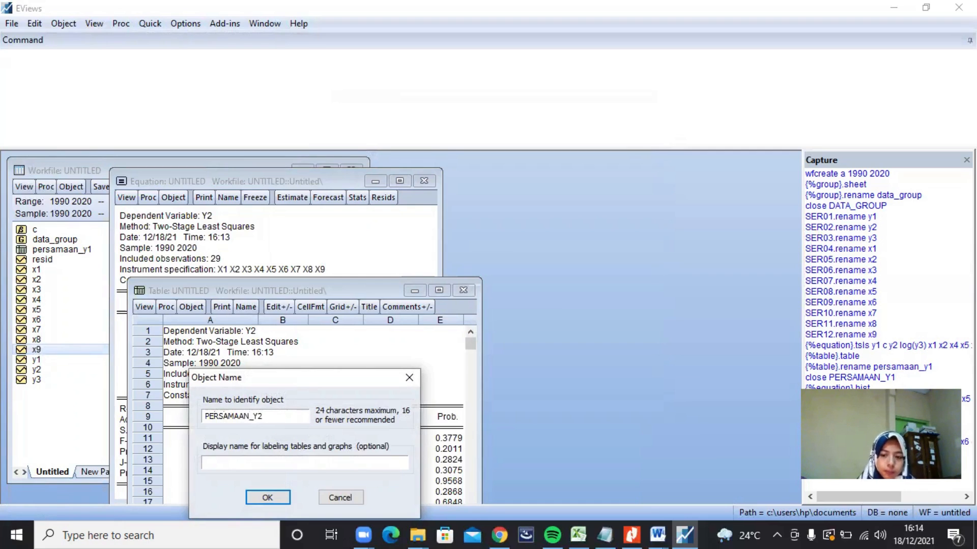
pyautogui.click(265, 496)
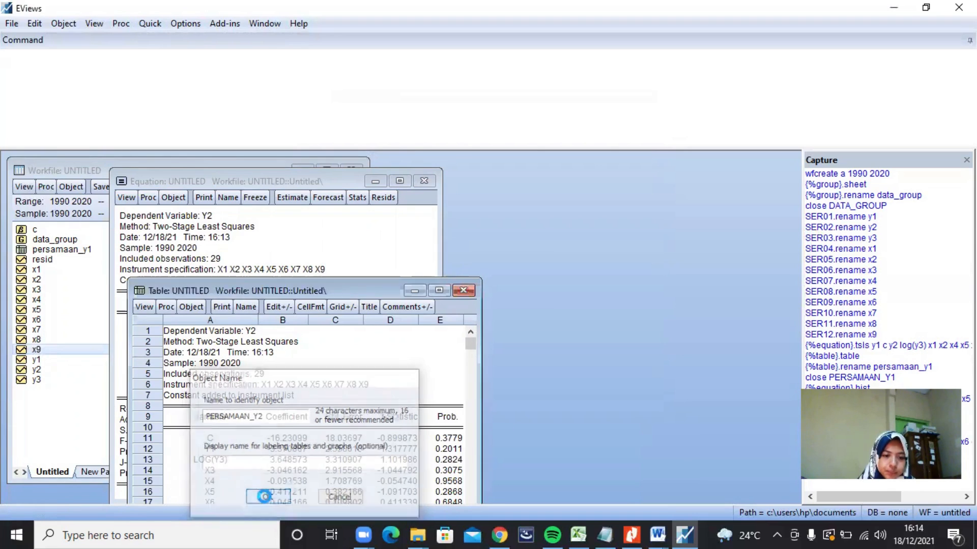
pyautogui.click(461, 289)
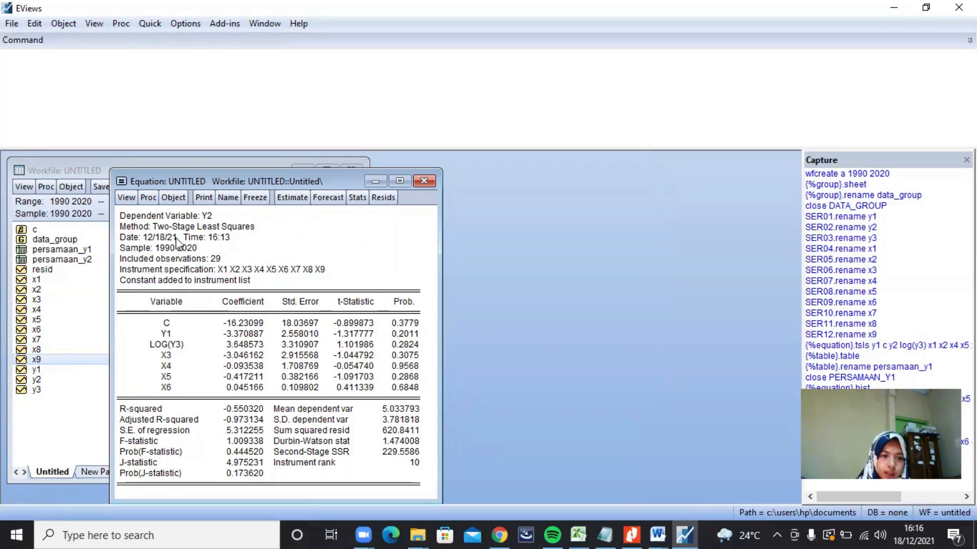
# Step: Run the Histogram - Normality Test on the y2 equation's residuals
pyautogui.click(127, 199)
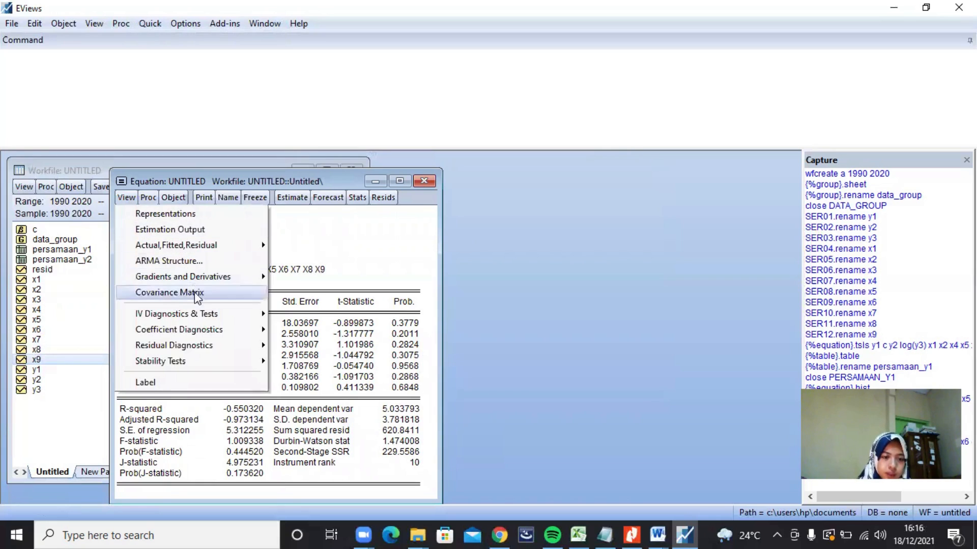
pyautogui.moveTo(248, 348)
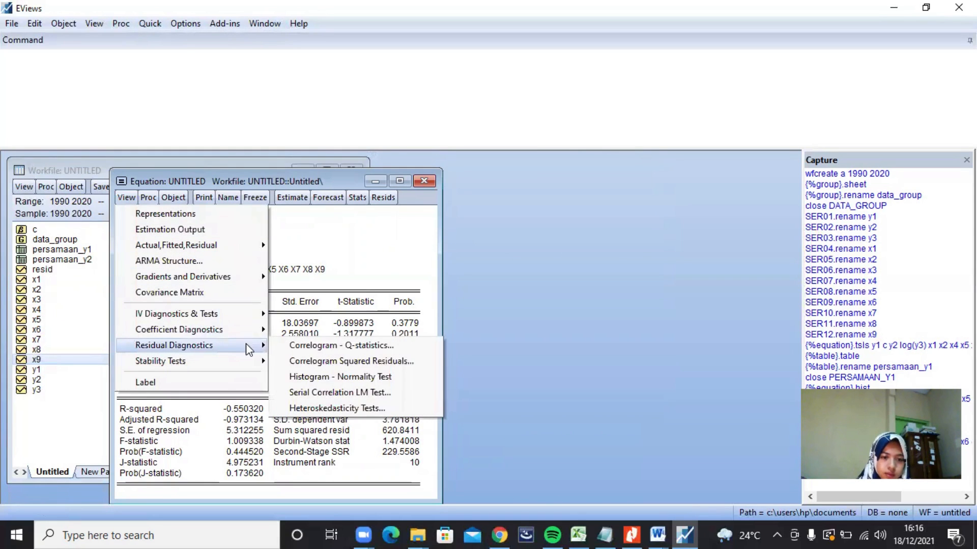
pyautogui.click(347, 376)
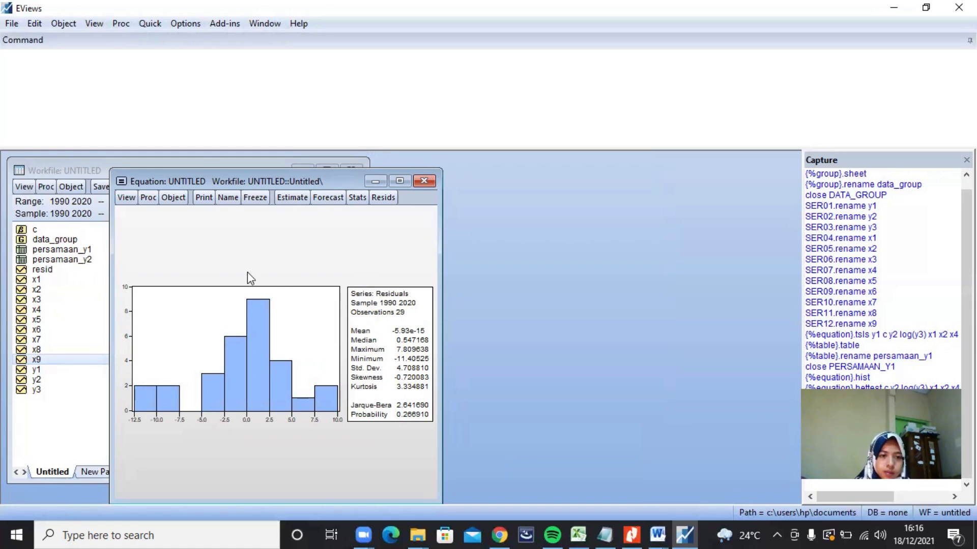
# Step: Run the Breusch-Pagan-Godfrey heteroskedasticity test on the y2 equation's residuals
pyautogui.click(126, 198)
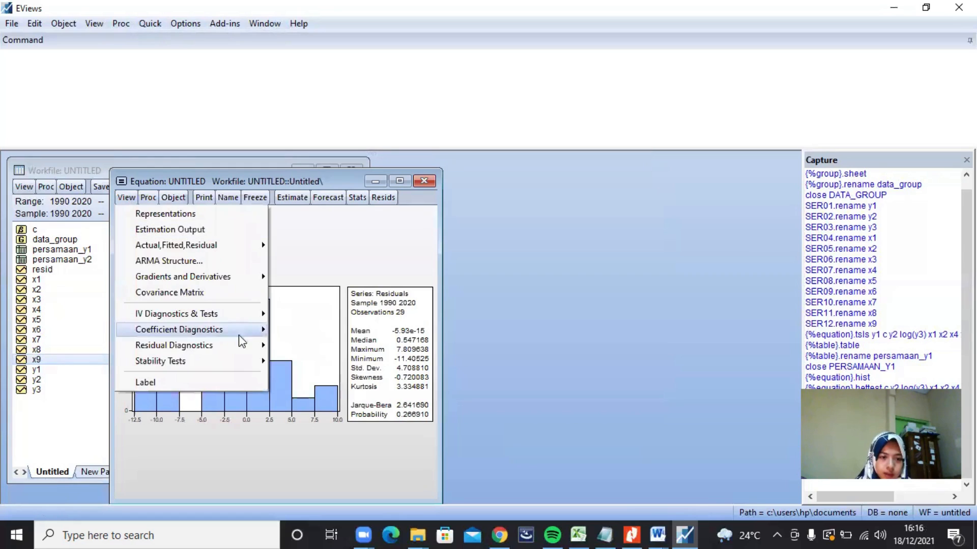
pyautogui.moveTo(239, 348)
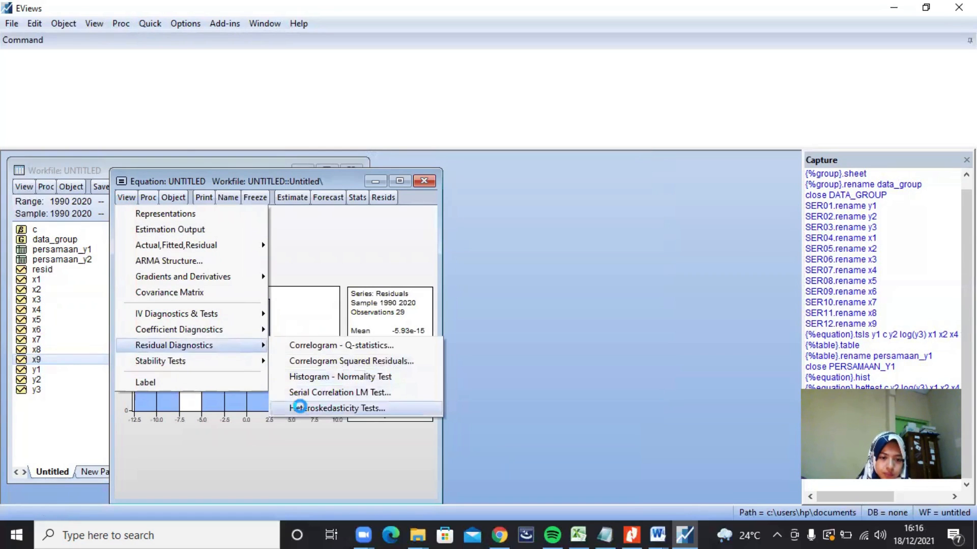
pyautogui.click(299, 407)
pyautogui.click(255, 441)
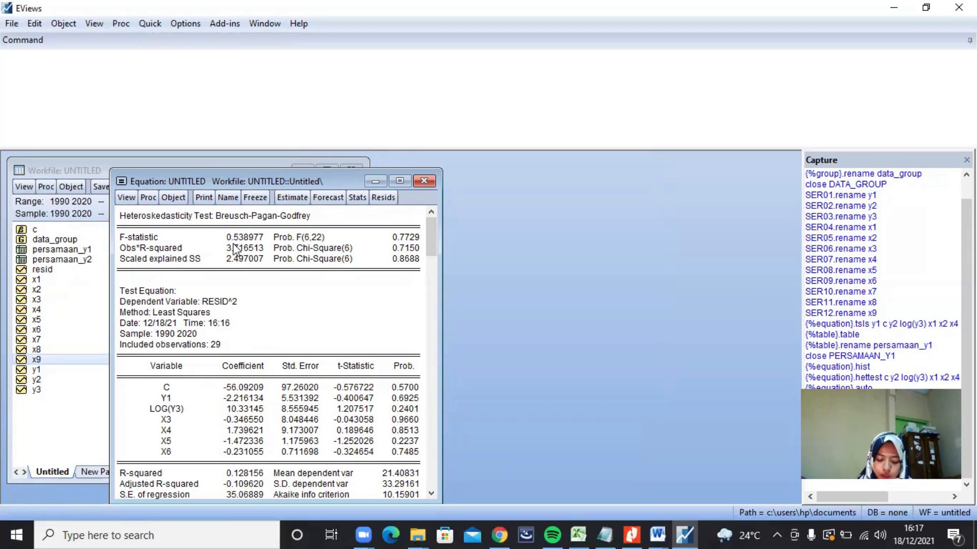
# Step: Run the Serial Correlation LM Test on the y2 equation's residuals with 2 lags
pyautogui.click(126, 198)
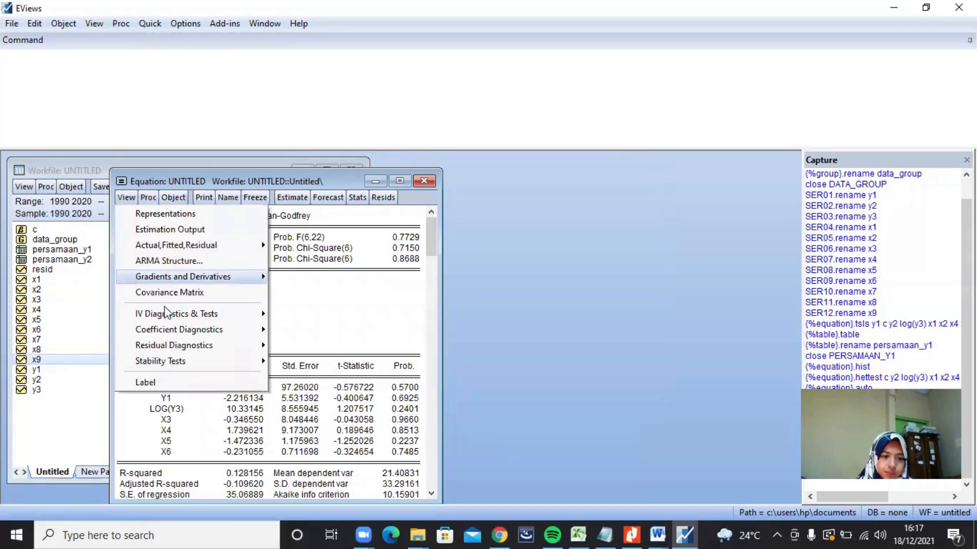
pyautogui.moveTo(242, 344)
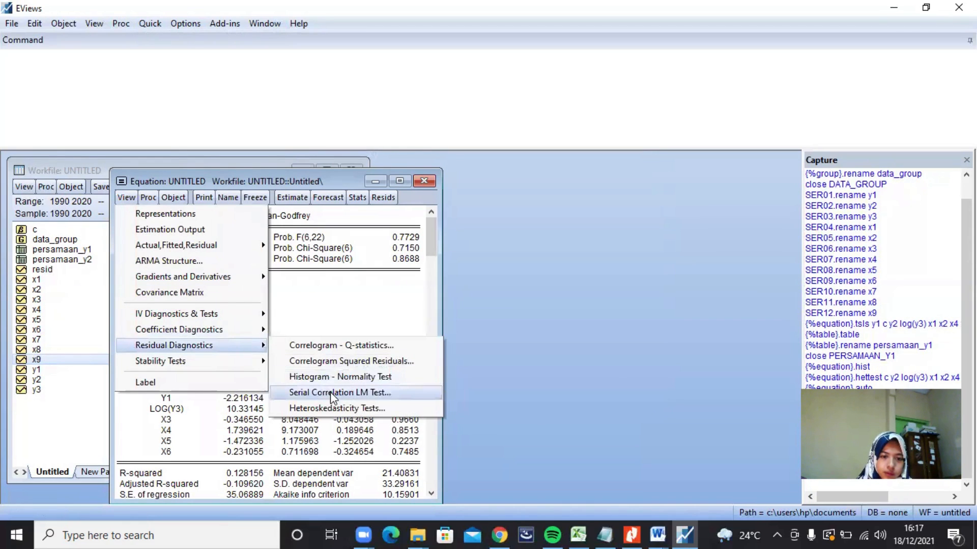
pyautogui.click(328, 393)
pyautogui.click(229, 365)
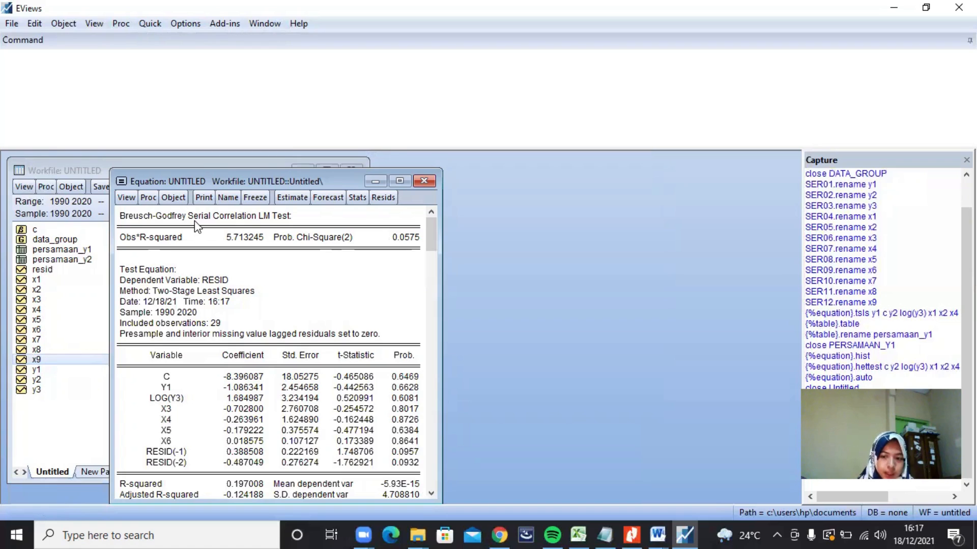
# Step: Generate a correlation matrix for the series y1 log(y3) x3 x4 x5 x6 x7, copying the list from the Notepad notes
pyautogui.click(151, 25)
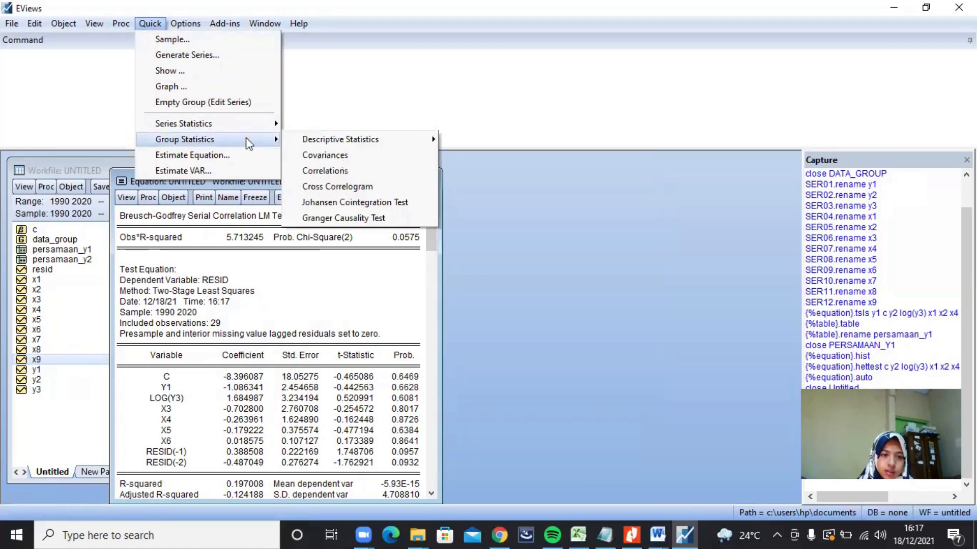
pyautogui.click(313, 168)
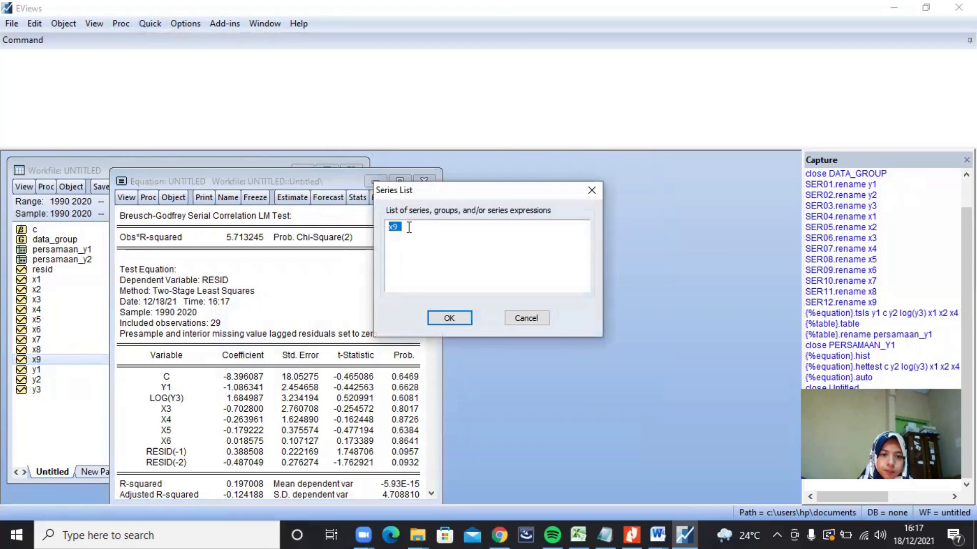
pyautogui.press('BackSpace')
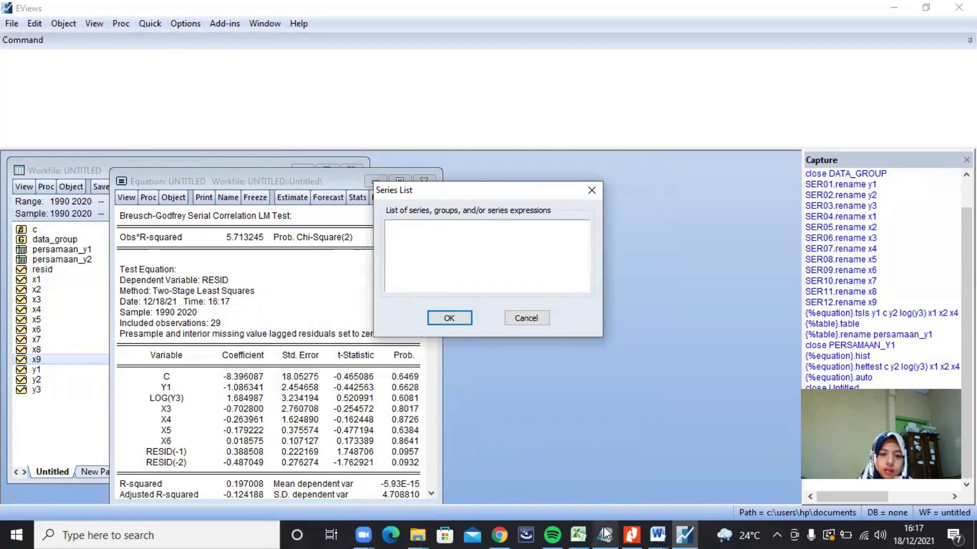
pyautogui.moveTo(606, 534)
pyautogui.click(603, 468)
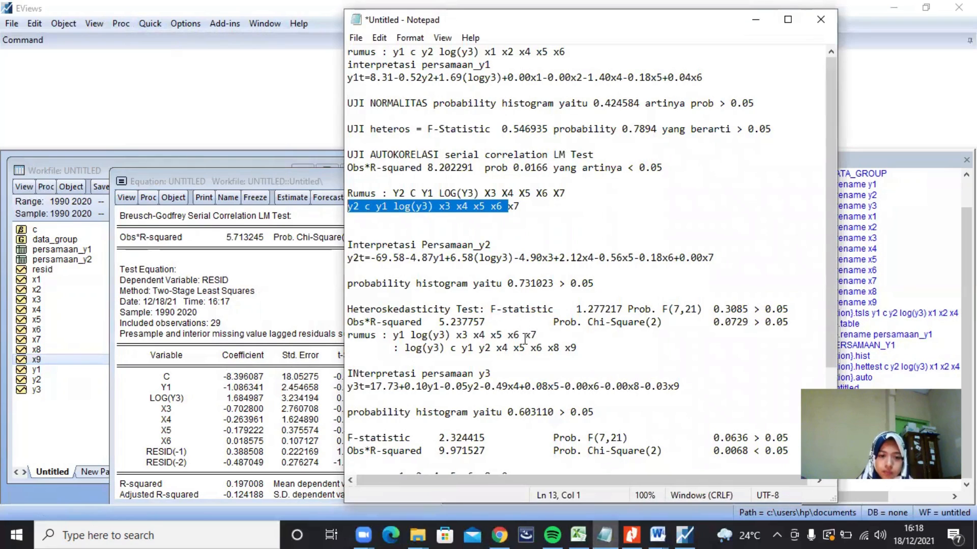
pyautogui.moveTo(540, 336); pyautogui.dragTo(393, 334)
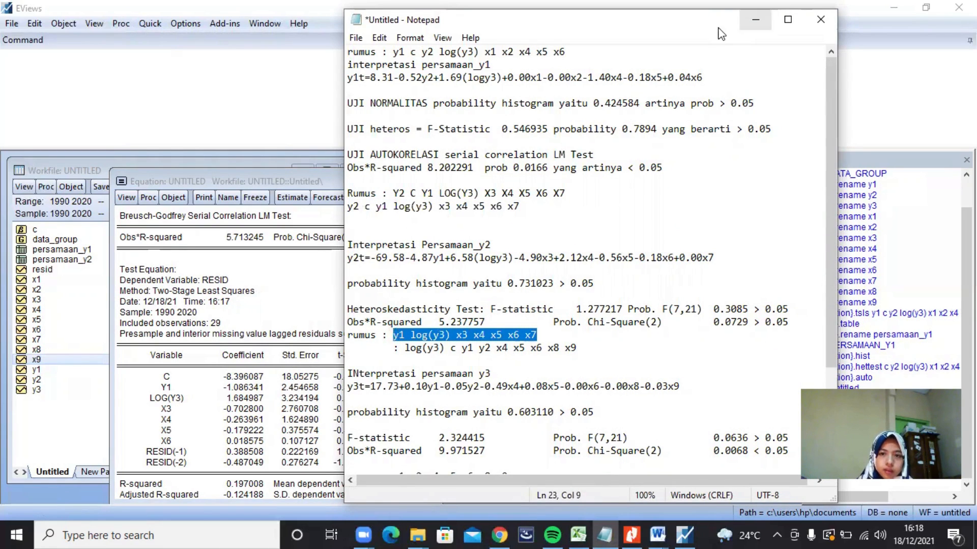
pyautogui.click(755, 19)
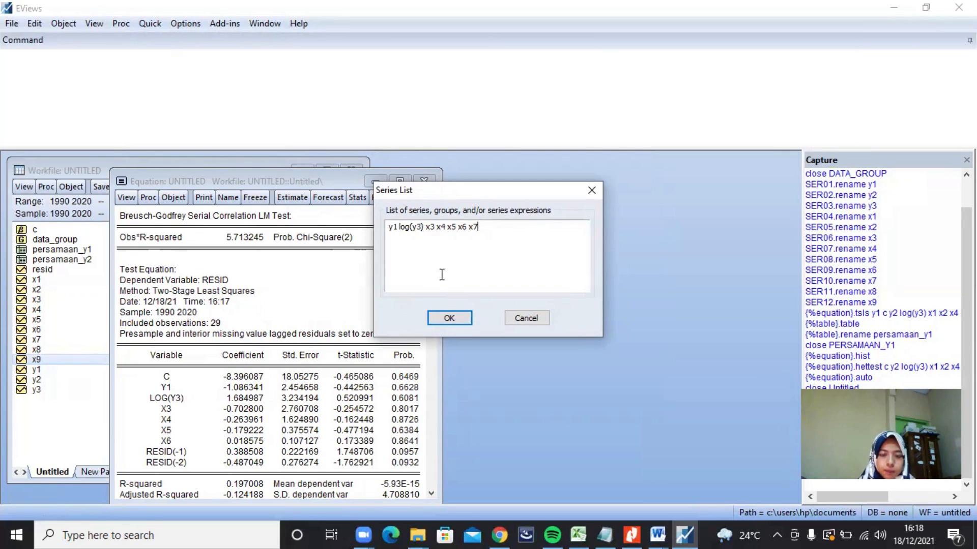
pyautogui.click(460, 317)
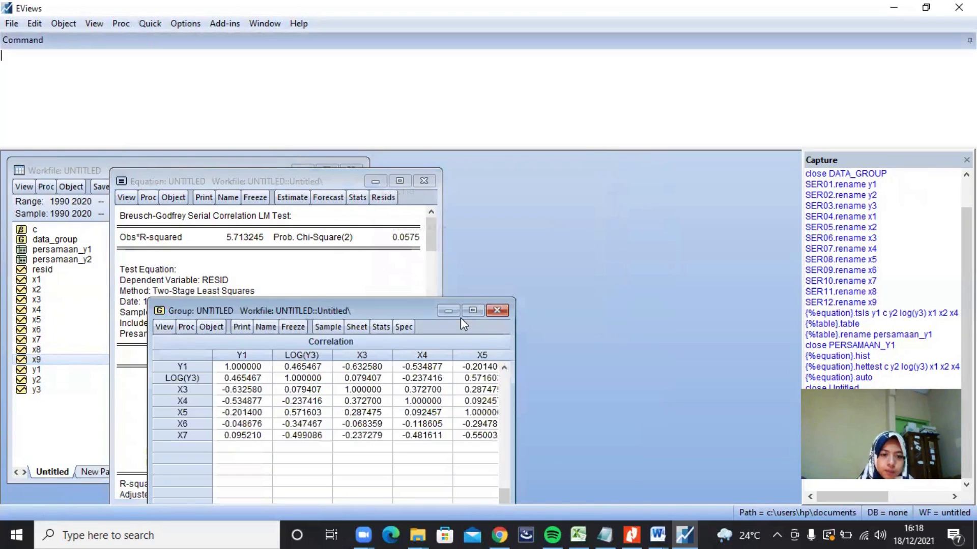
pyautogui.moveTo(375, 311); pyautogui.dragTo(383, 199)
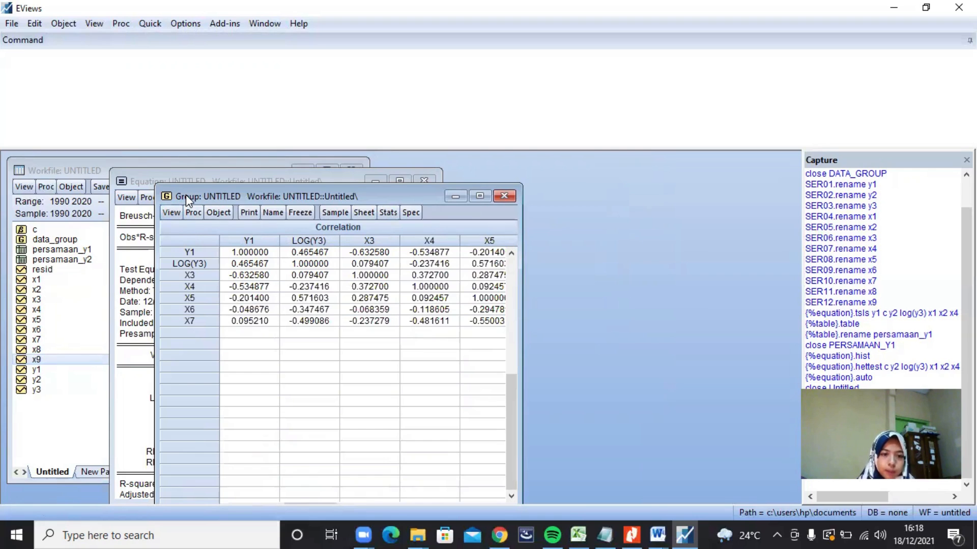
# Step: Close and delete the untitled correlation group and the untitled y2 equation
pyautogui.click(503, 197)
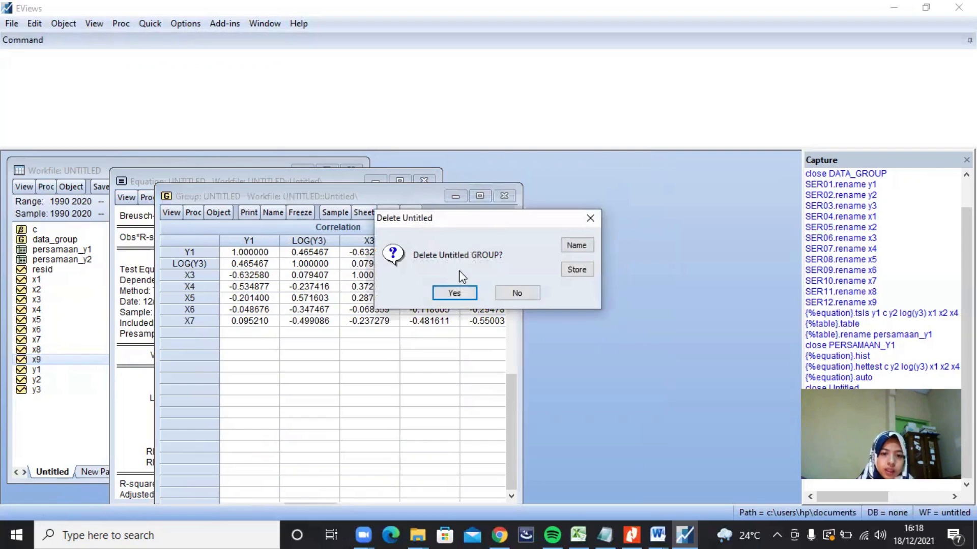
pyautogui.click(464, 293)
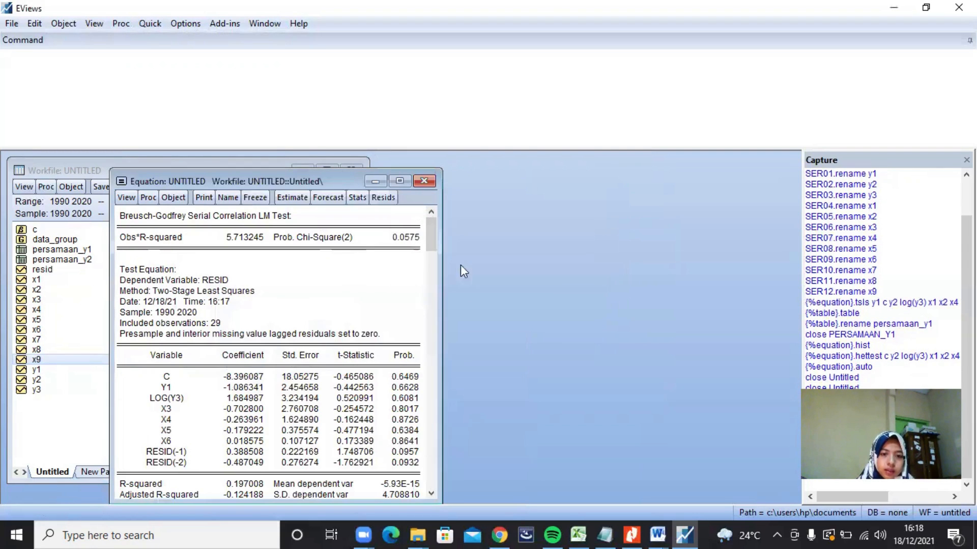
pyautogui.click(425, 181)
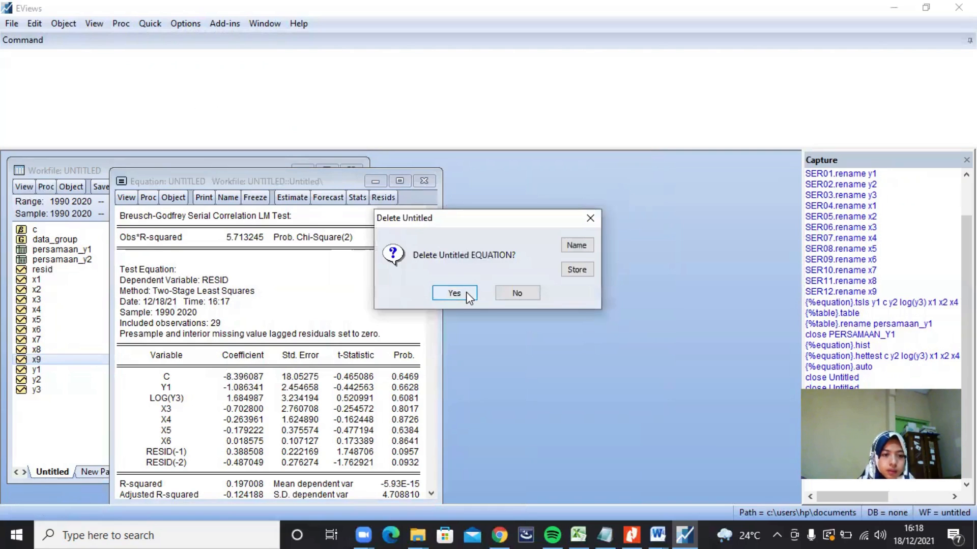
pyautogui.click(453, 294)
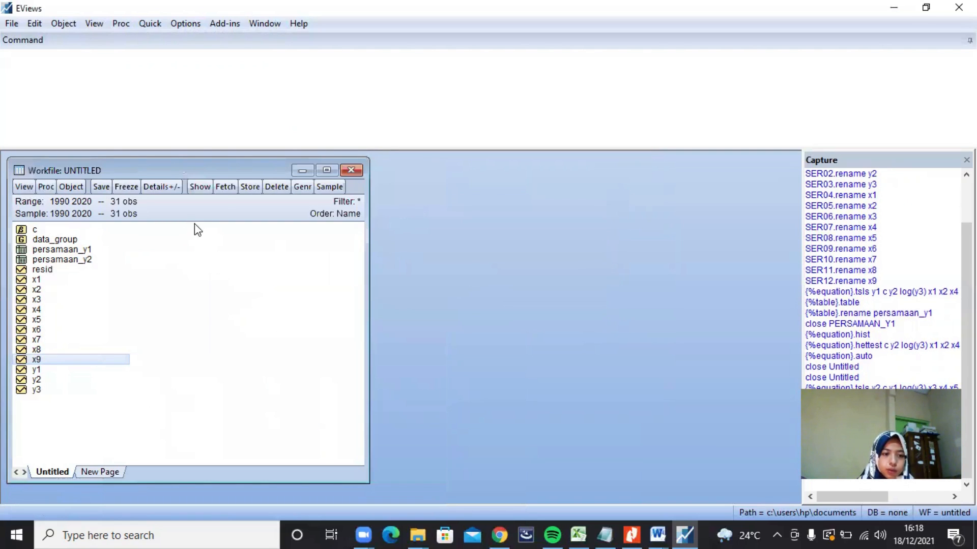
# Step: Start a new equation estimation with the specification log(y3) c y1 y2 x4 x5 x6 x8 x9, copied from the Notepad notes
pyautogui.click(144, 24)
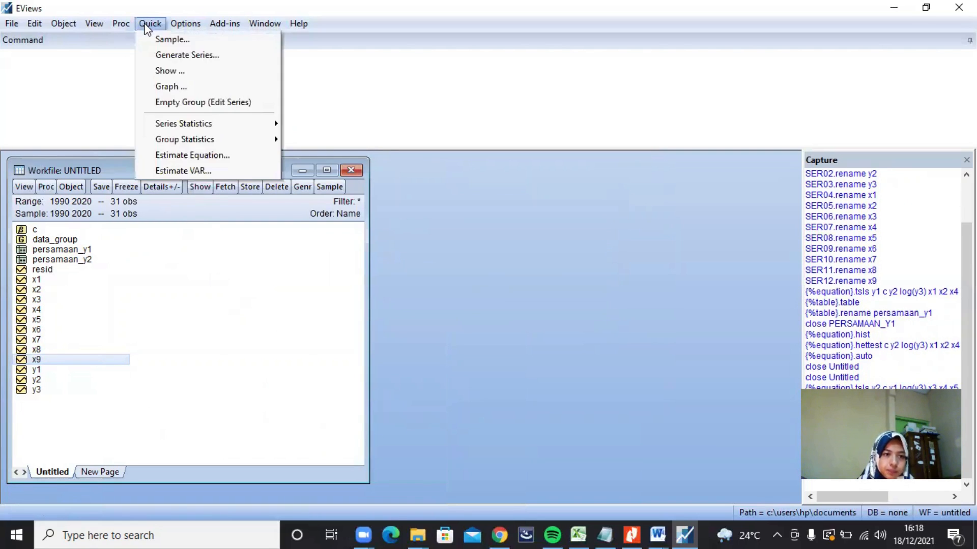
pyautogui.click(230, 154)
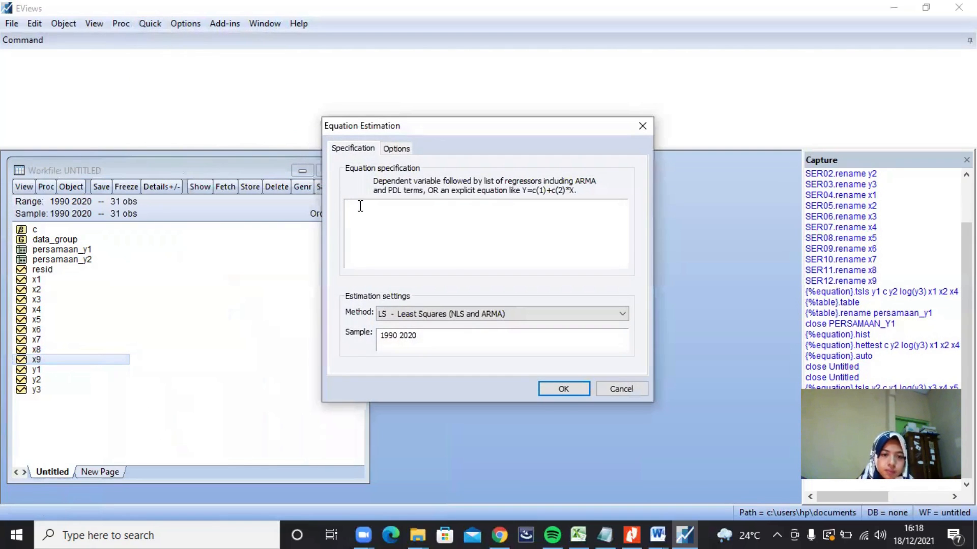
pyautogui.click(604, 535)
pyautogui.click(589, 347)
pyautogui.moveTo(589, 348); pyautogui.dragTo(407, 351)
pyautogui.hotkey('ctrl', 'c')
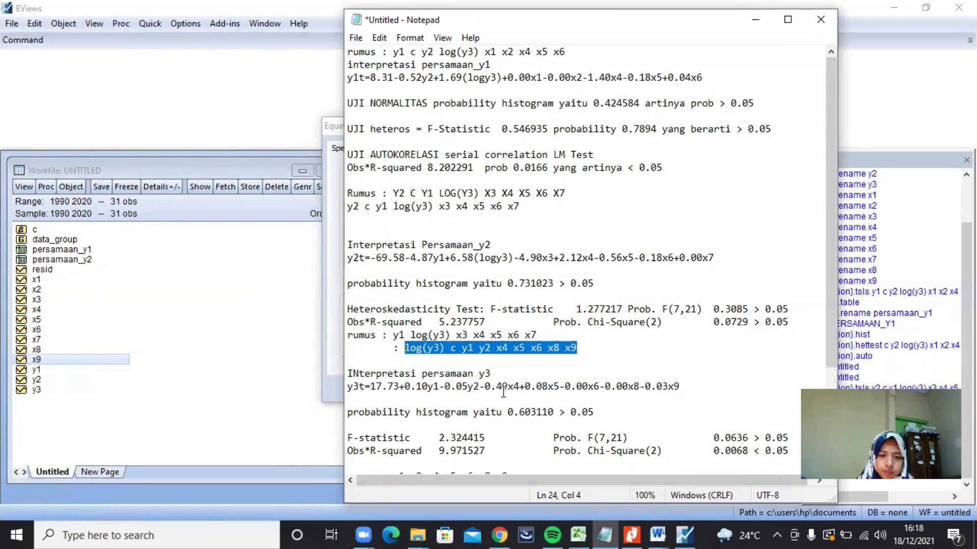
pyautogui.click(604, 535)
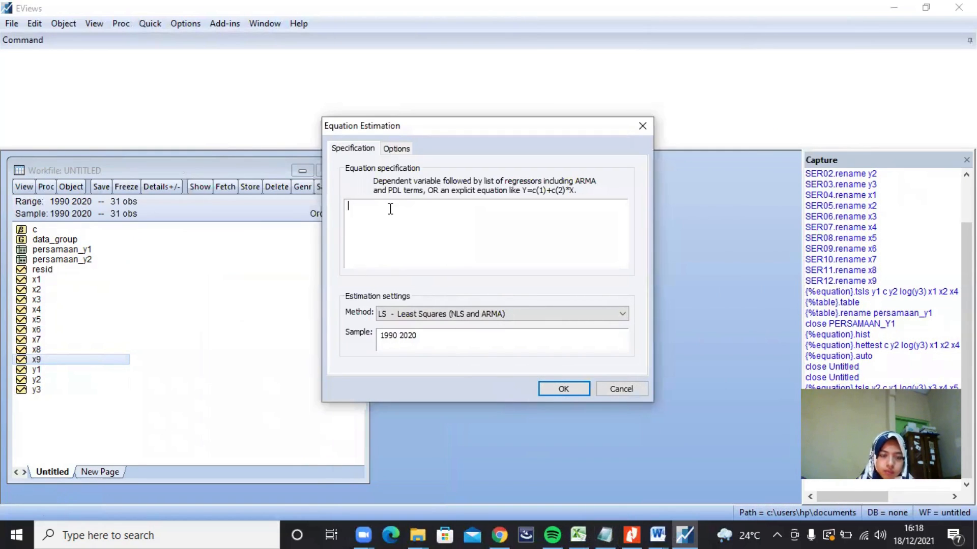
pyautogui.hotkey('ctrl', 'v')
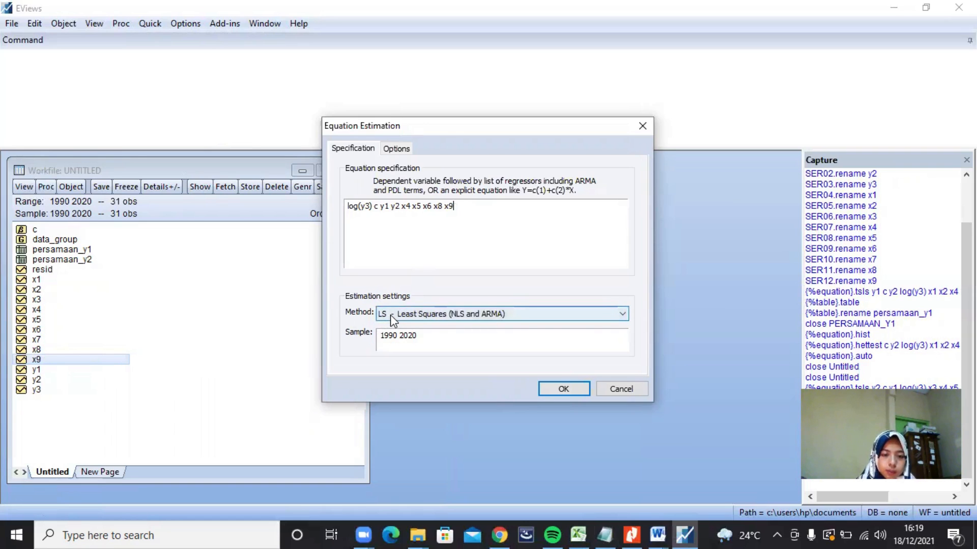
# Step: Estimate the log(y3) equation by TSLS with the instruments X1 X2 X3 X4 X5 X6 X7 X8 X9 and a constant
pyautogui.click(403, 315)
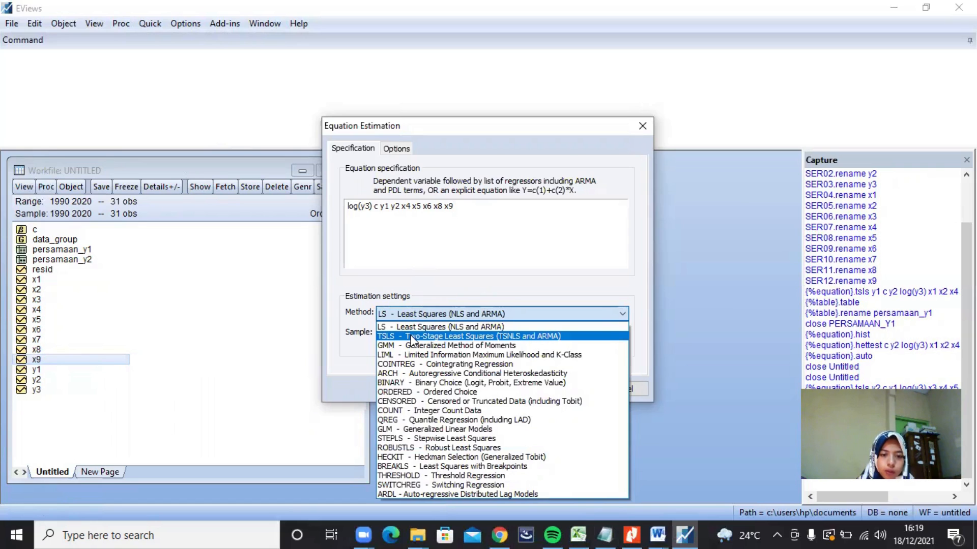
pyautogui.click(411, 336)
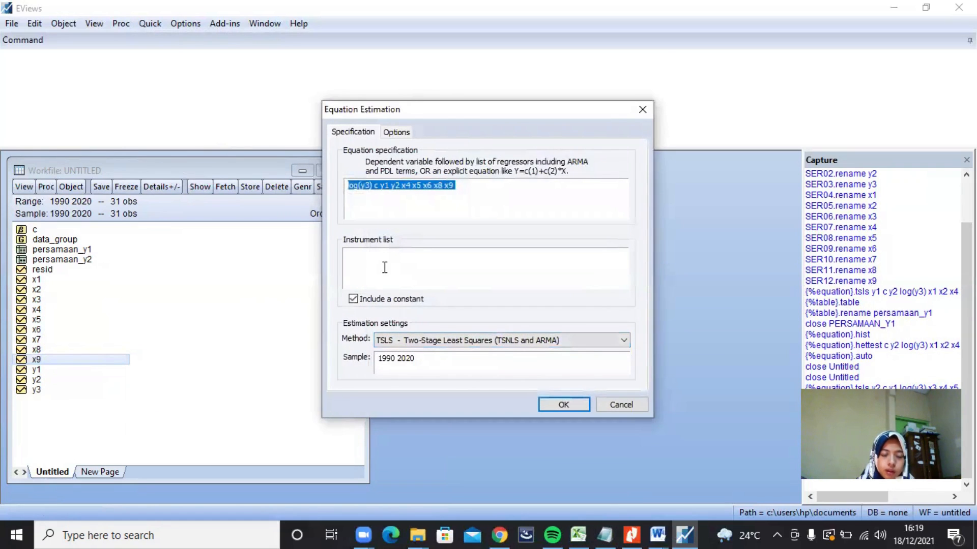
pyautogui.click(366, 255)
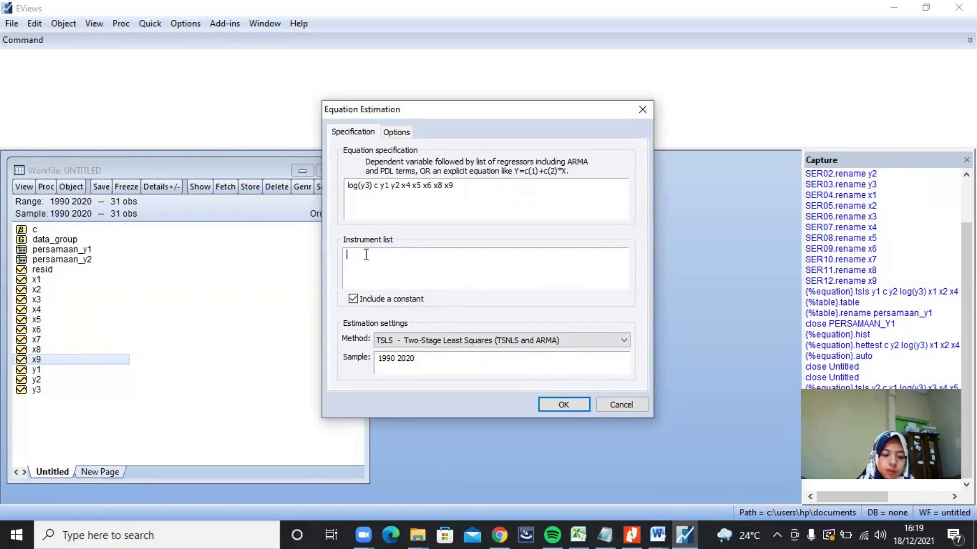
pyautogui.write('X1 X2 ')
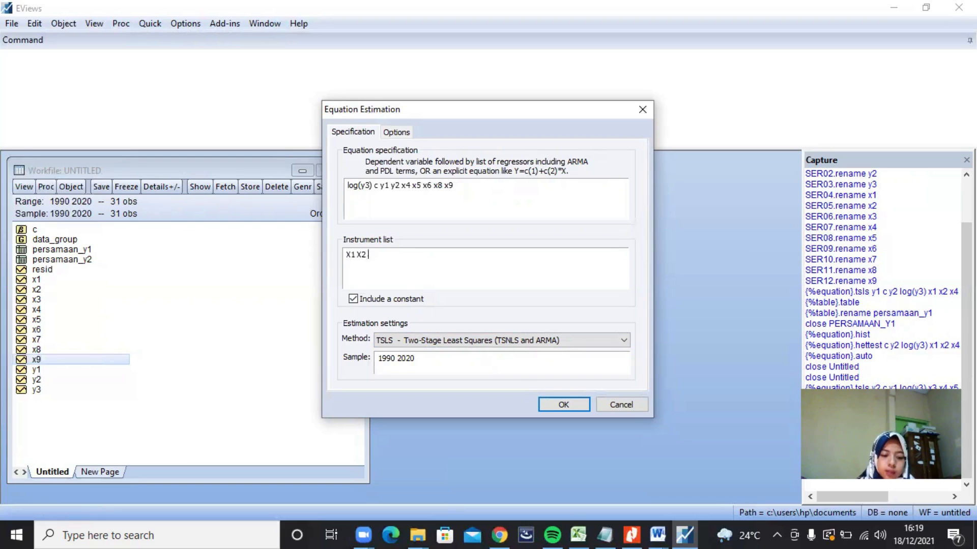
pyautogui.write('X3 X4')
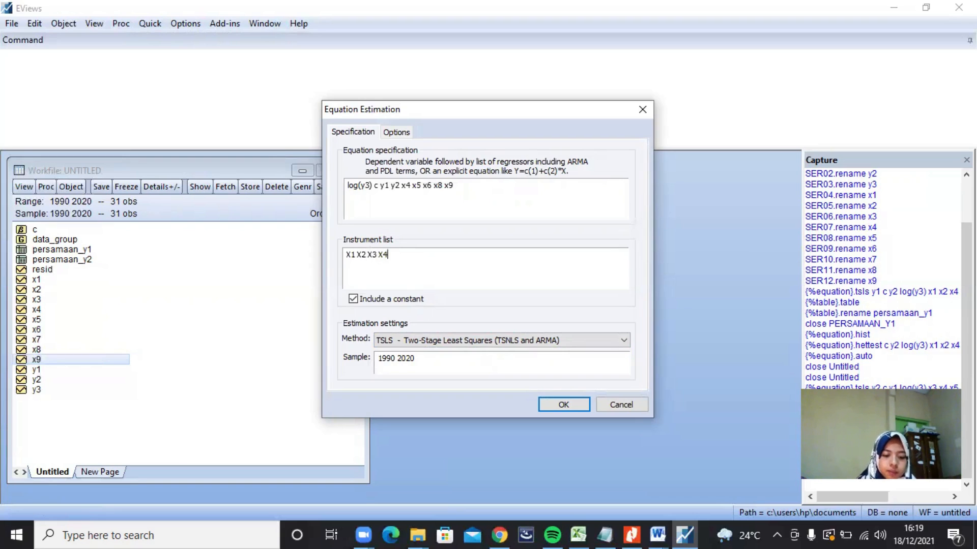
pyautogui.write(' X5 X6 X7')
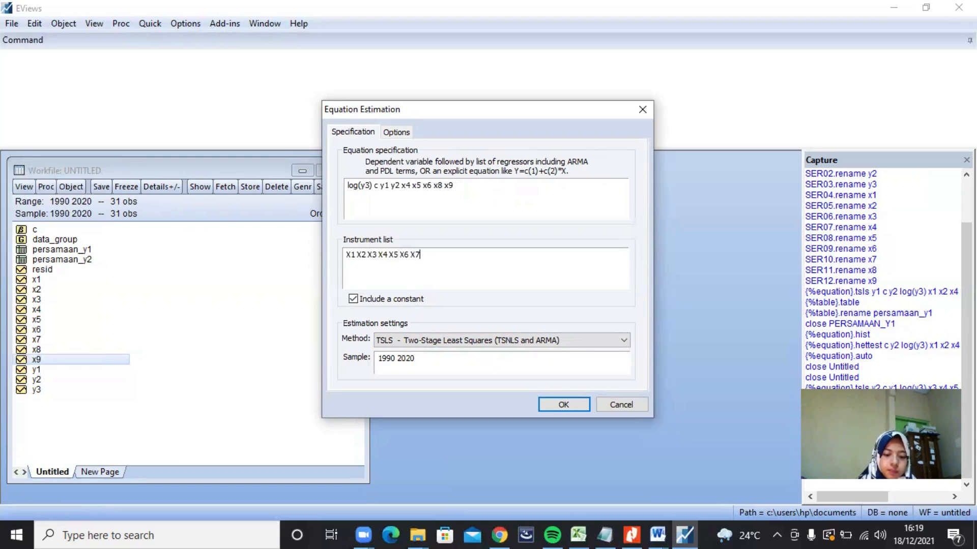
pyautogui.write(' X8 X9')
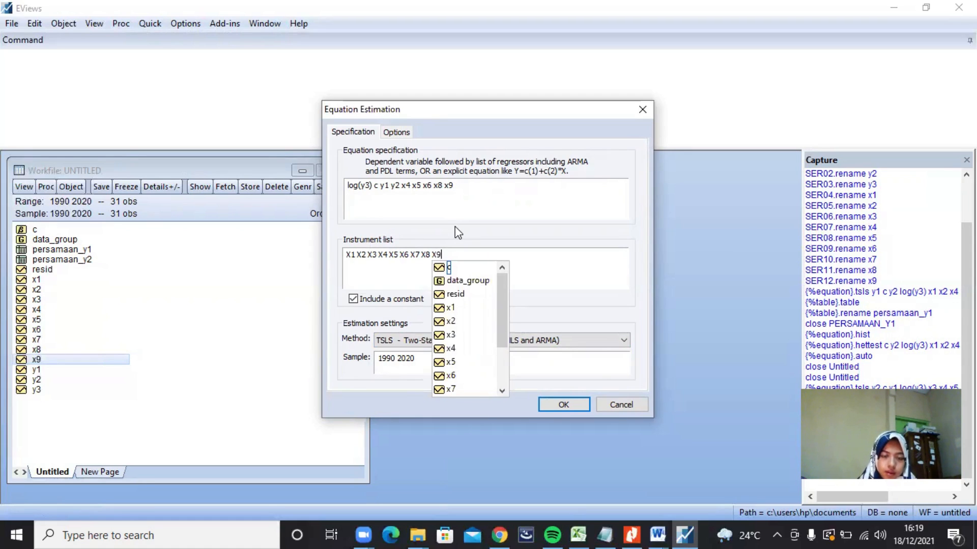
pyautogui.click(560, 404)
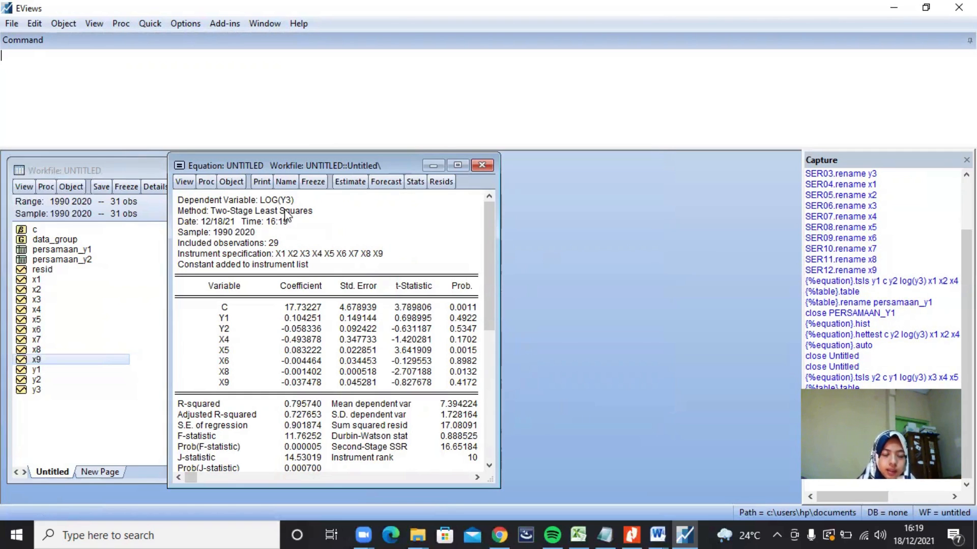
# Step: Freeze the log(y3) estimation output as a table named PERSAMAAN_Y3
pyautogui.click(315, 180)
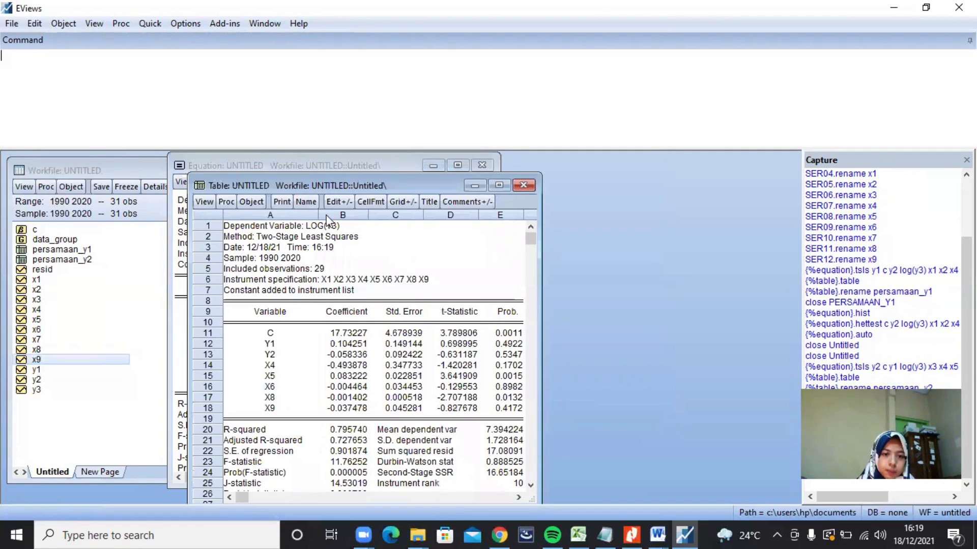
pyautogui.click(302, 202)
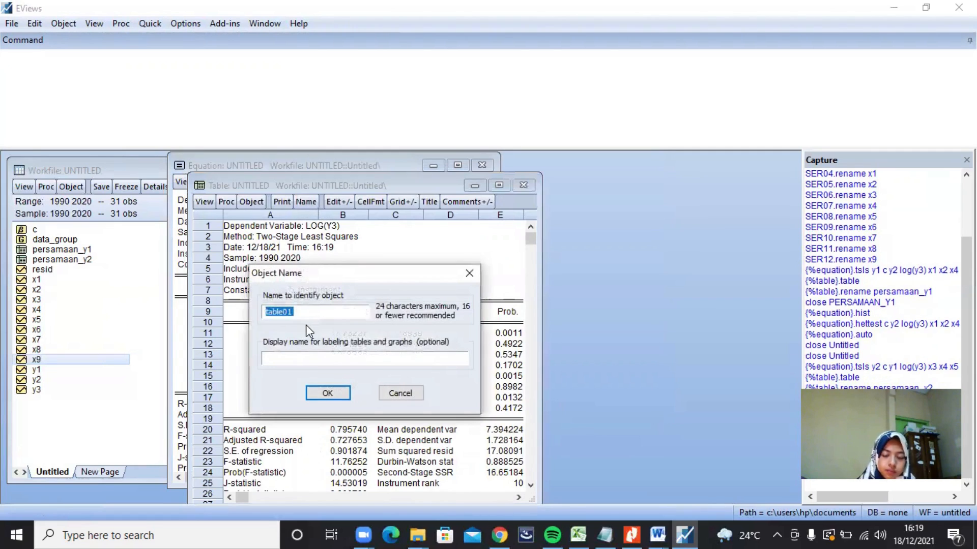
pyautogui.write('PER')
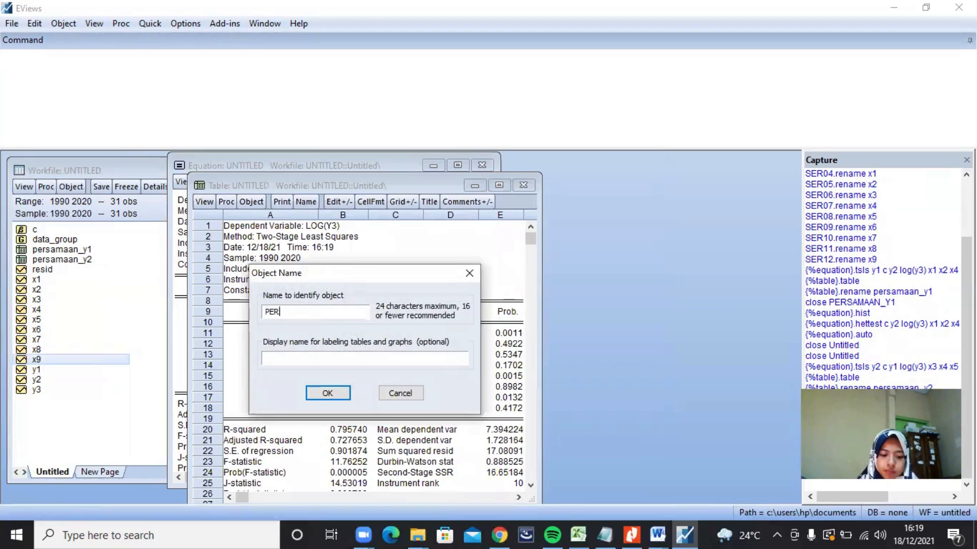
pyautogui.write('SAMAAN_')
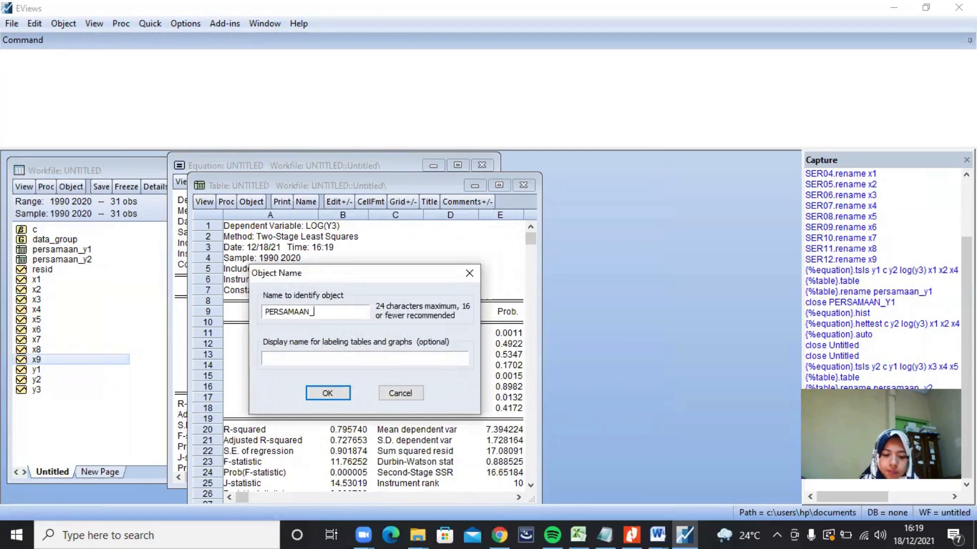
pyautogui.write('Y3')
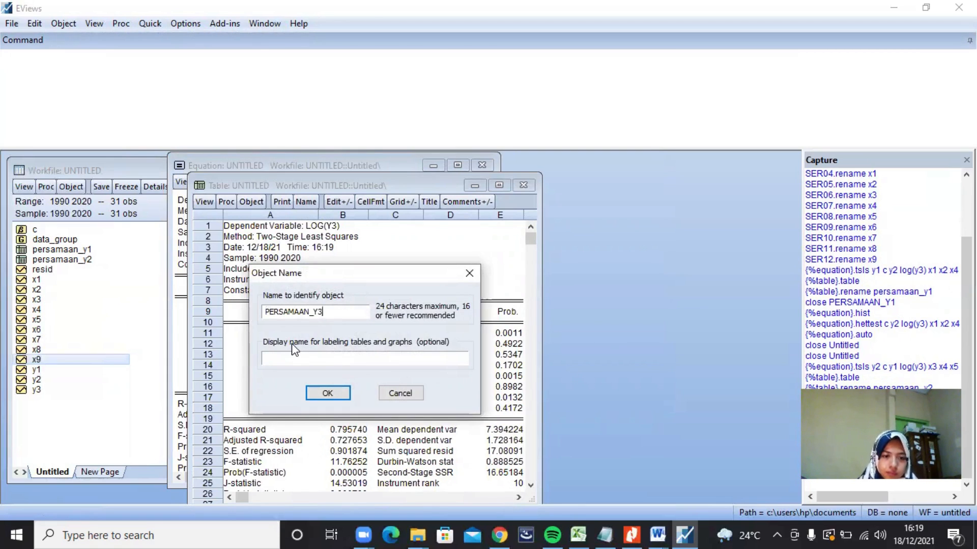
pyautogui.click(324, 391)
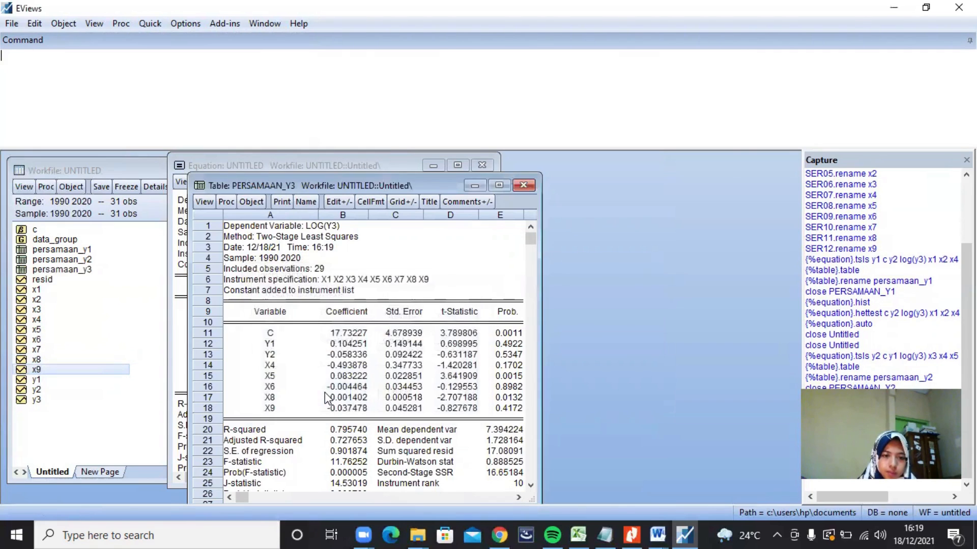
# Step: Examine the coefficients of the constant and each regressor in the PERSAMAAN_Y3 table
pyautogui.moveTo(344, 175); pyautogui.dragTo(345, 159)
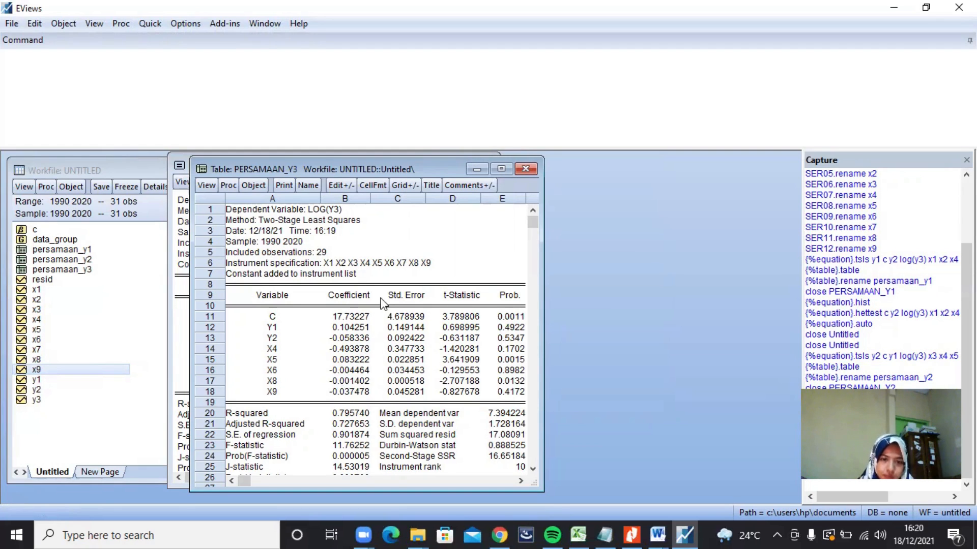
pyautogui.scroll(-1, 382, 301)
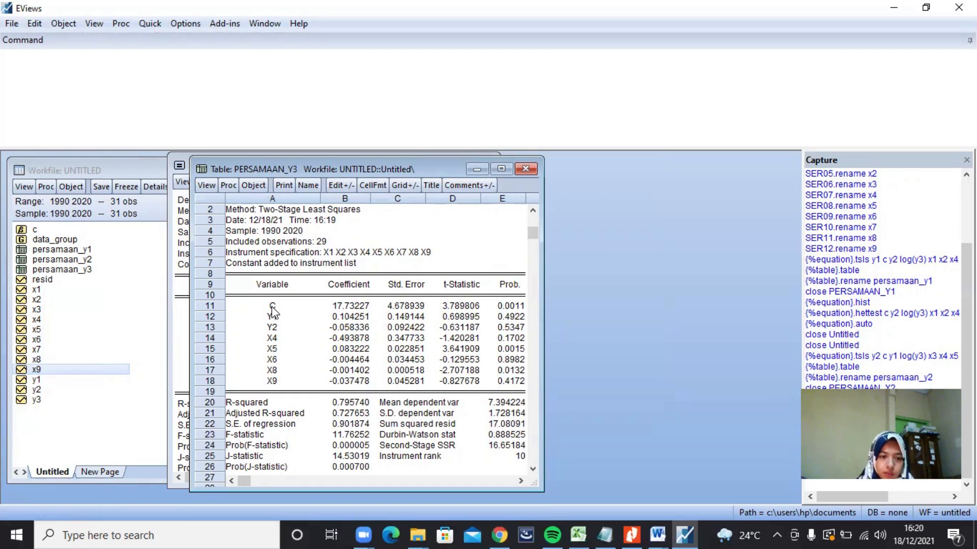
pyautogui.moveTo(322, 303); pyautogui.dragTo(353, 383)
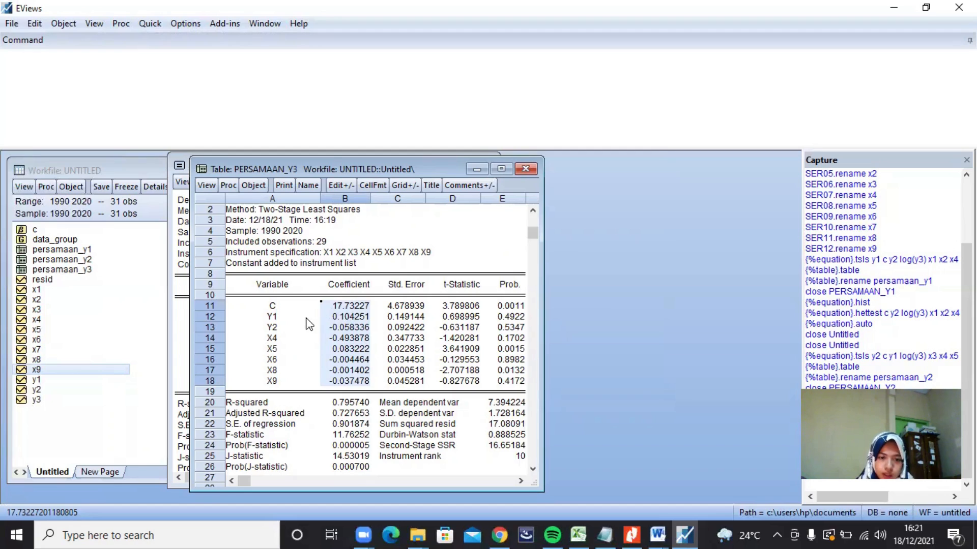
pyautogui.click(330, 320)
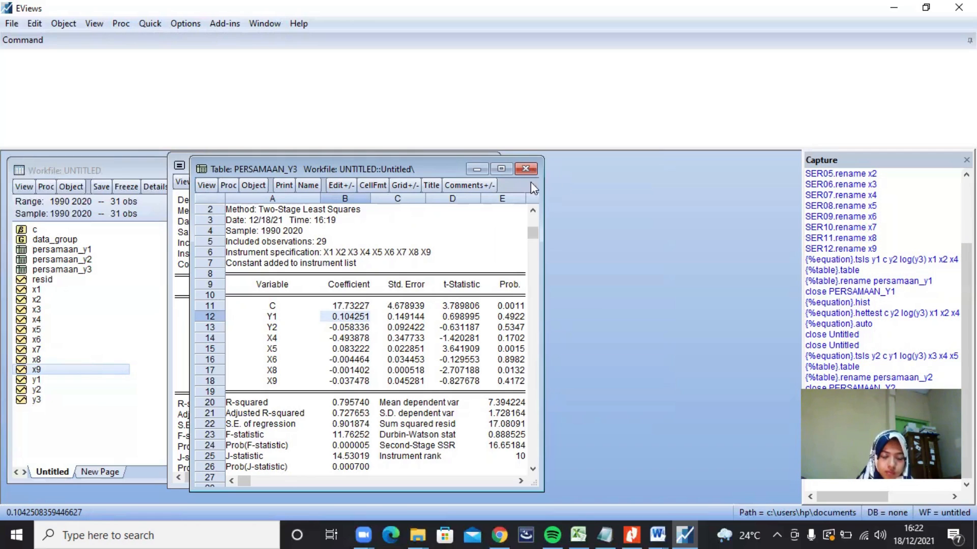
# Step: Close the PERSAMAAN_Y3 table and run the histogram normality test on the log(y3) equation's residuals
pyautogui.click(529, 169)
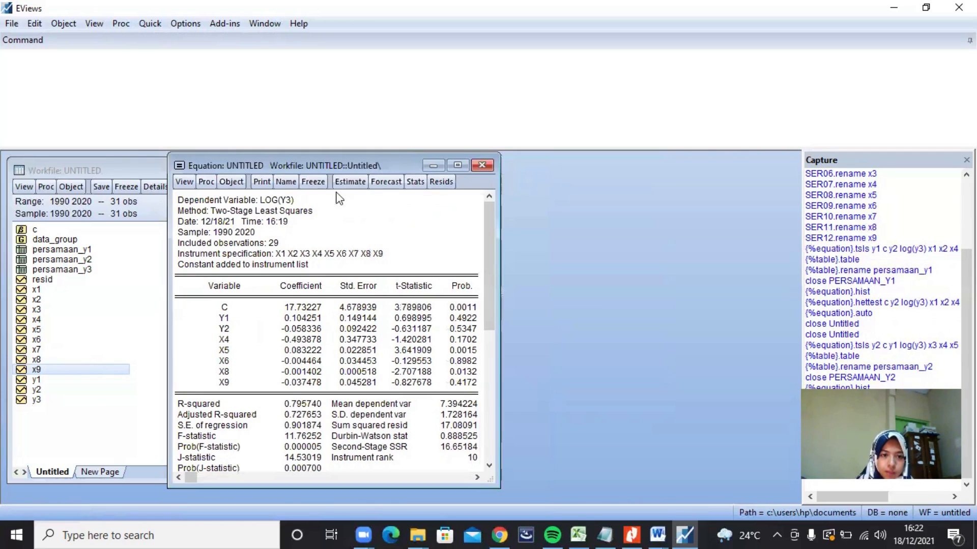
pyautogui.click(184, 182)
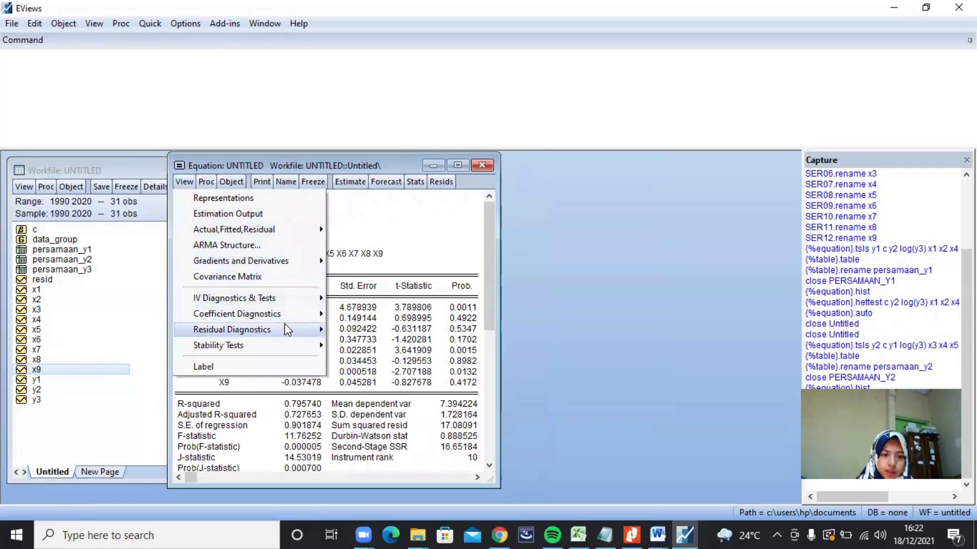
pyautogui.moveTo(286, 330)
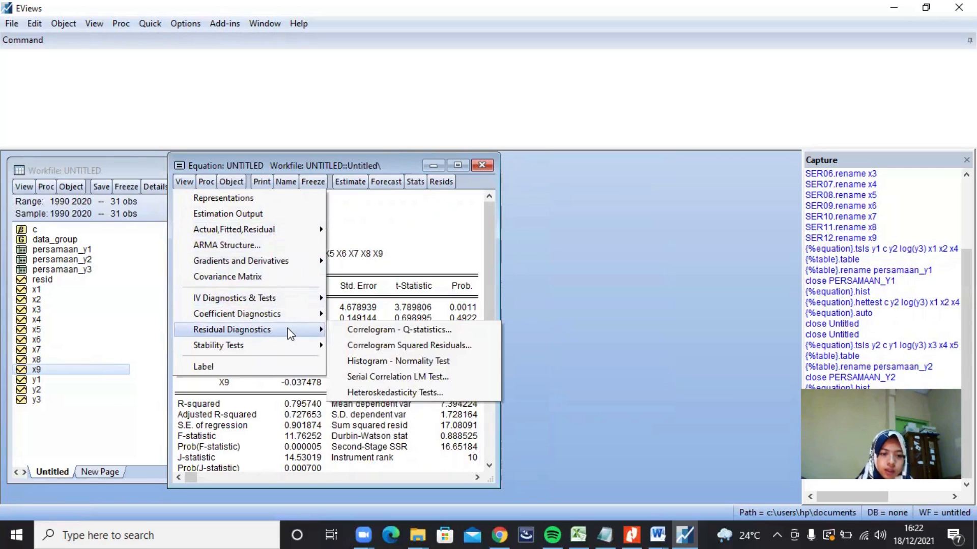
pyautogui.click(368, 361)
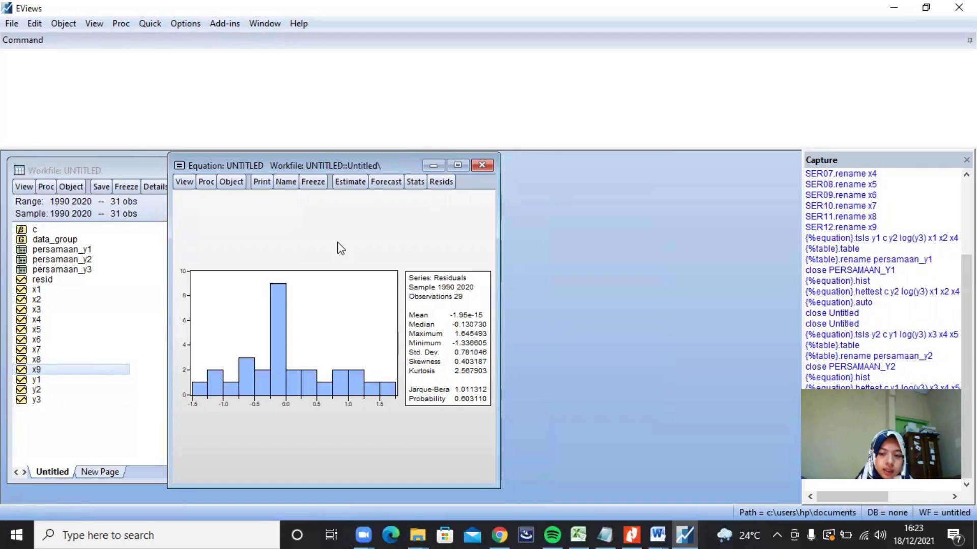
# Step: Run the Breusch-Pagan-Godfrey heteroskedasticity test on the log(y3) equation with the regressors c y1 y2 x4 x5 x6 x8 x9
pyautogui.click(182, 184)
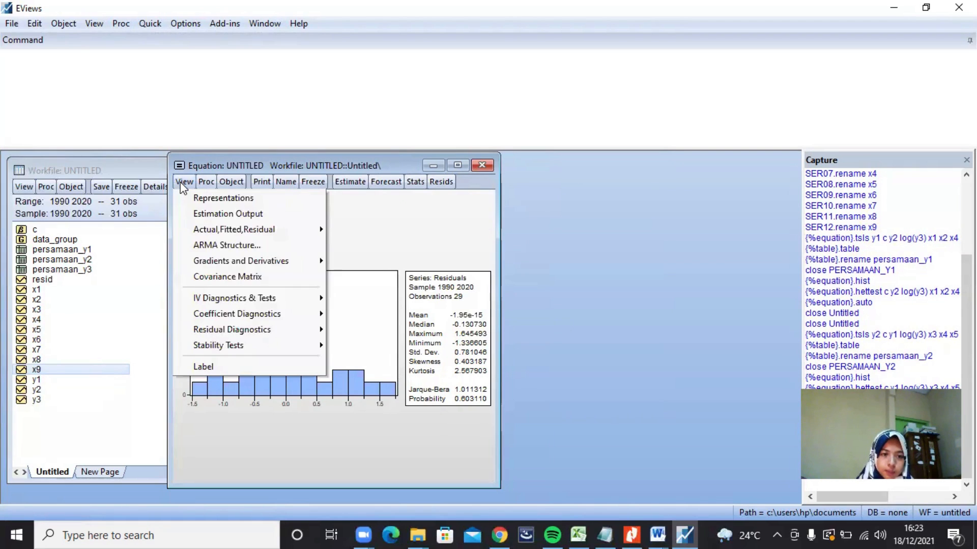
pyautogui.moveTo(301, 333)
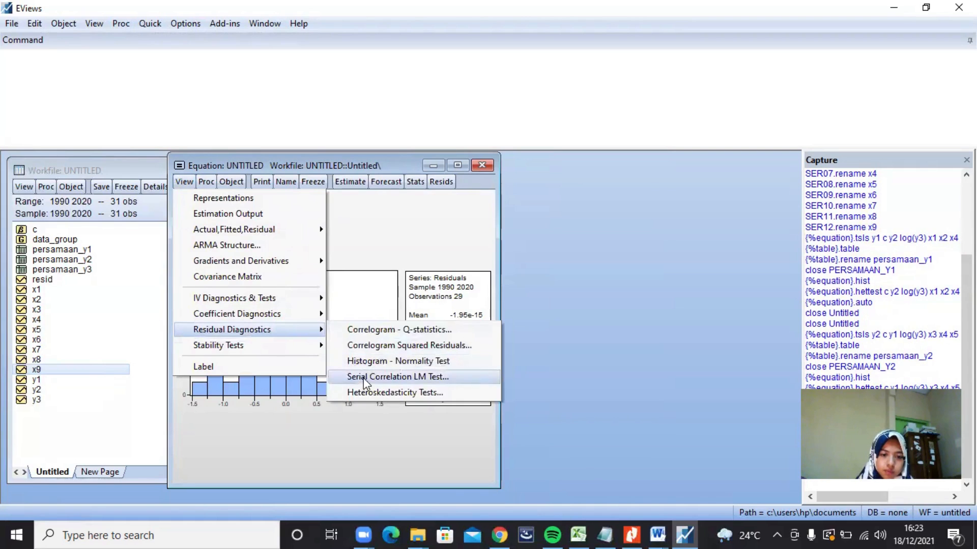
pyautogui.click(368, 392)
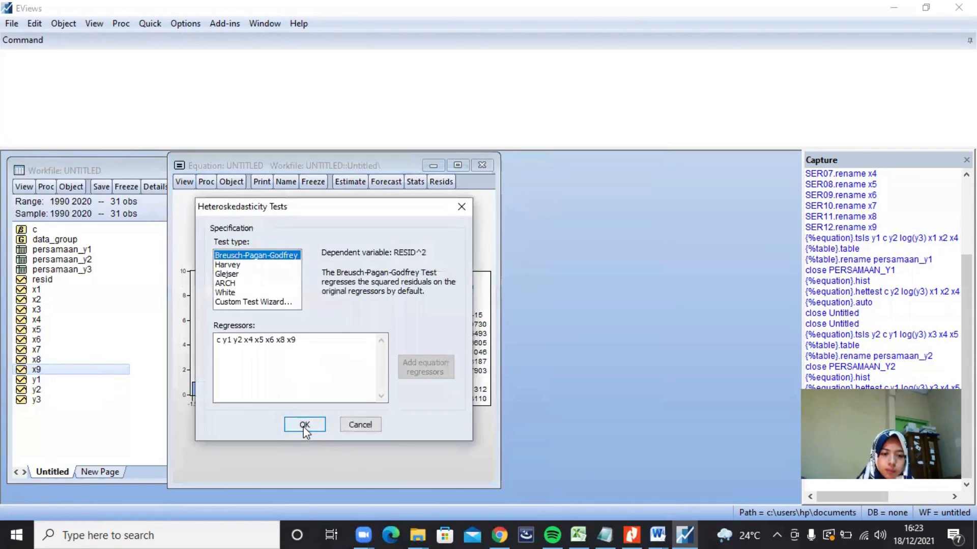
pyautogui.click(304, 424)
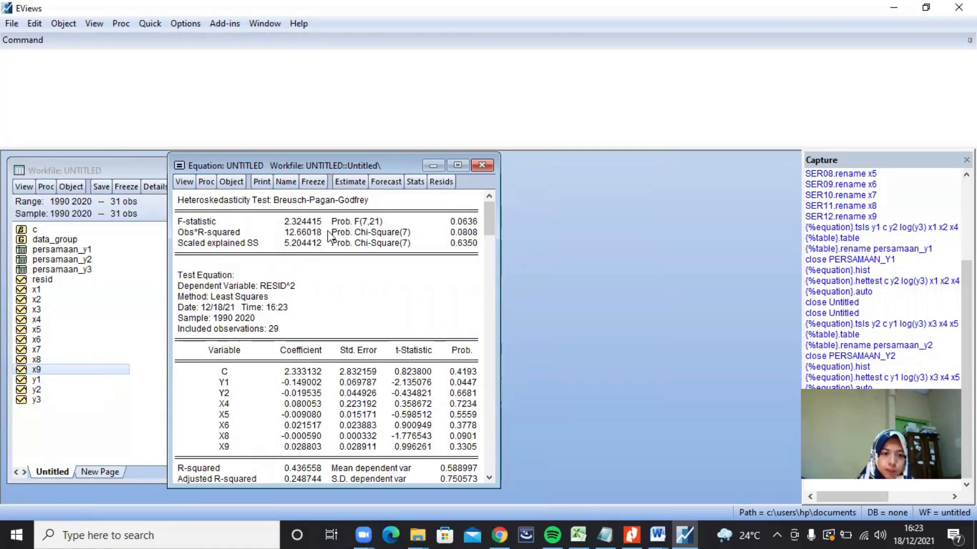
# Step: Run the serial correlation LM test on the log(y3) equation with 2 lags included
pyautogui.click(184, 183)
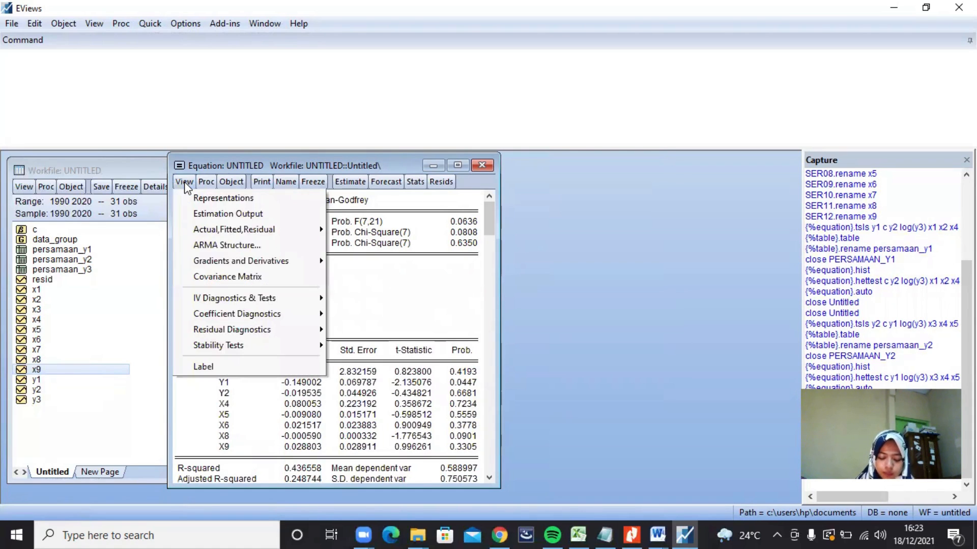
pyautogui.moveTo(304, 331)
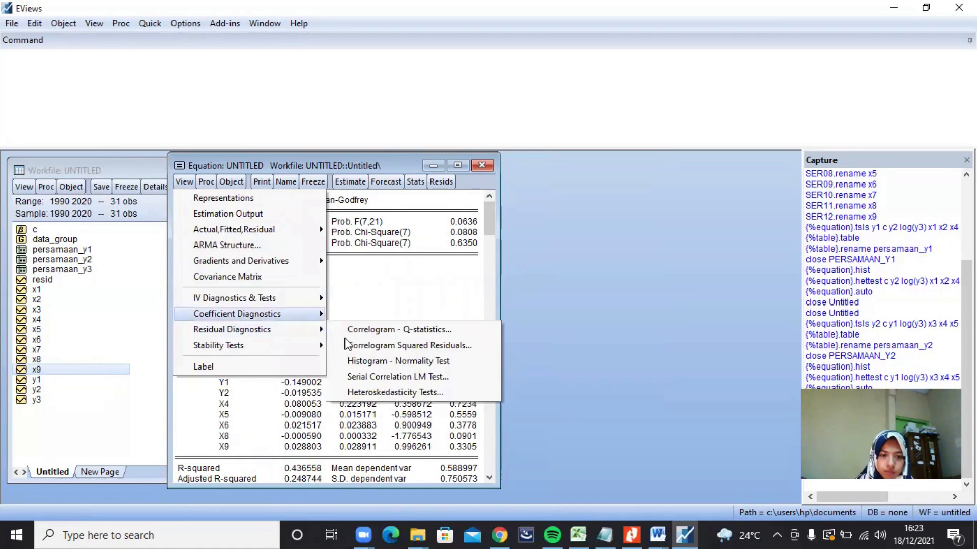
pyautogui.click(391, 377)
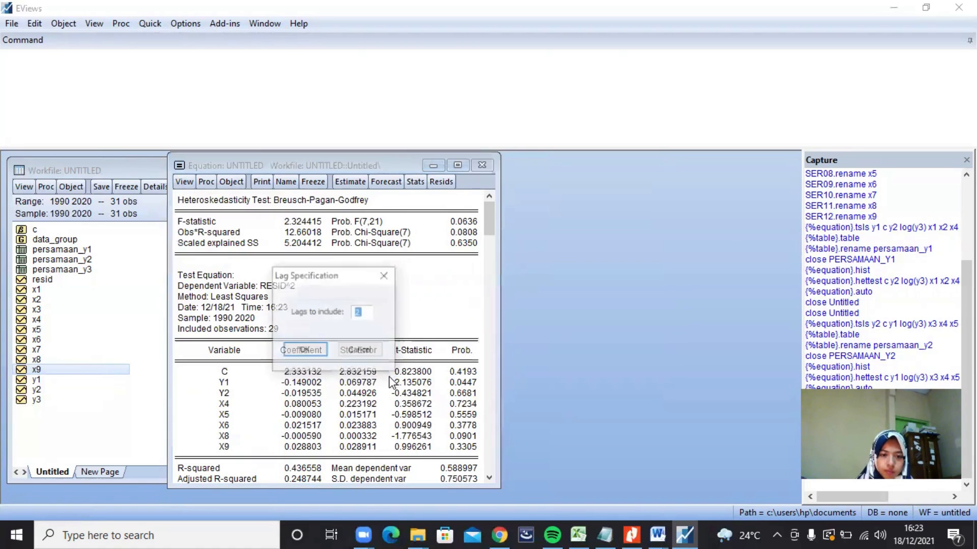
pyautogui.click(312, 350)
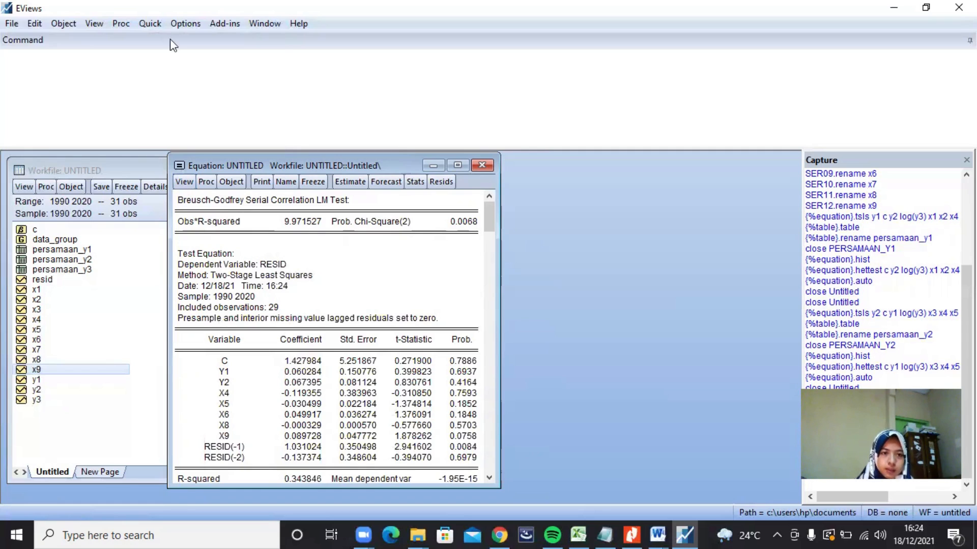
# Step: Compute the group correlation matrix for the series y1 y2 x4 x5 x6 x8 x9, copying the list from the Notepad notes in place of x9
pyautogui.click(147, 24)
pyautogui.moveTo(229, 140)
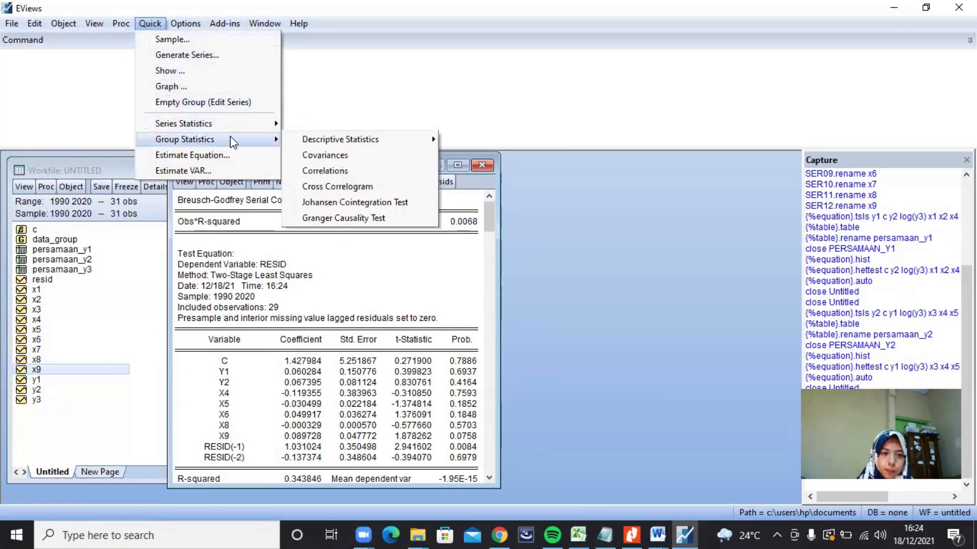
pyautogui.click(334, 170)
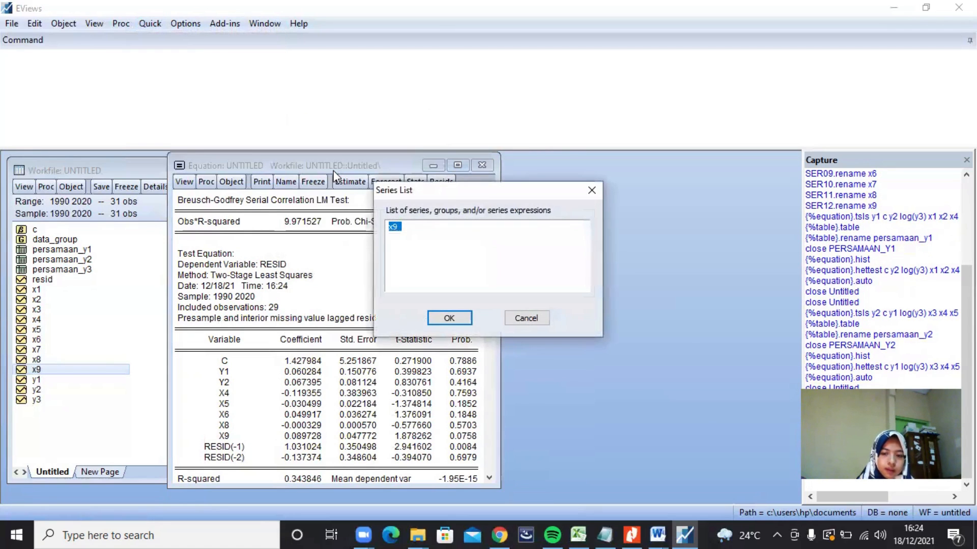
pyautogui.click(417, 225)
pyautogui.press('BackSpace')
pyautogui.press('BackSpace')
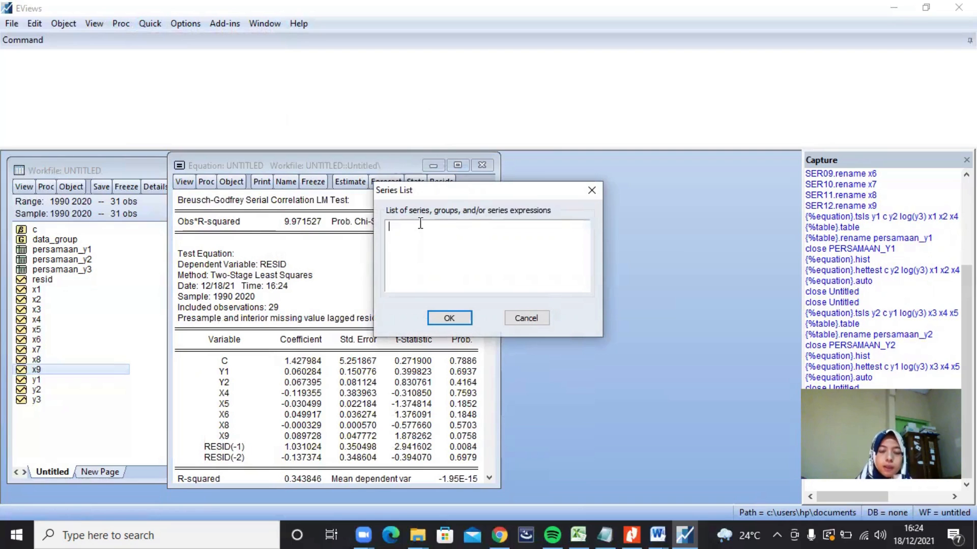
pyautogui.click(612, 533)
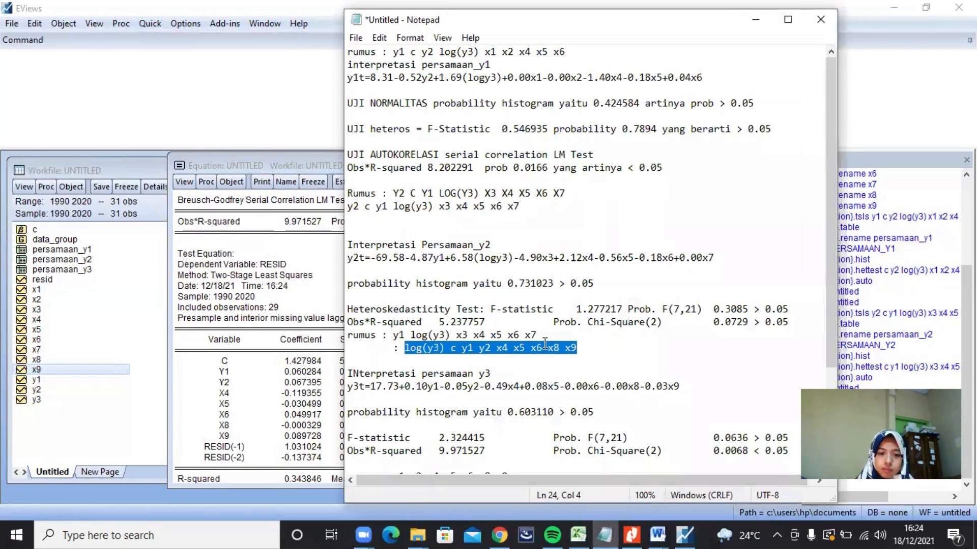
pyautogui.scroll(-1, 544, 344)
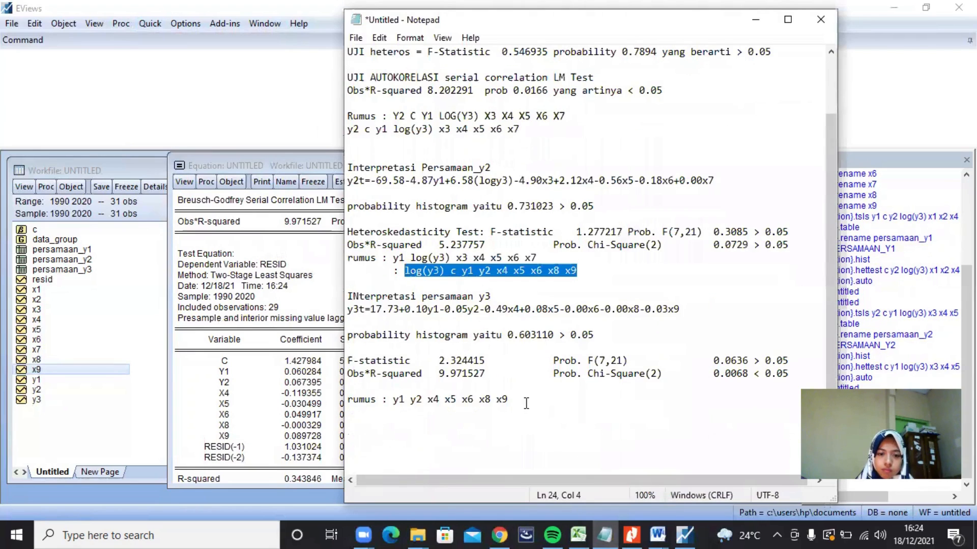
pyautogui.moveTo(508, 399); pyautogui.dragTo(395, 403)
pyautogui.hotkey('ctrl', 'c')
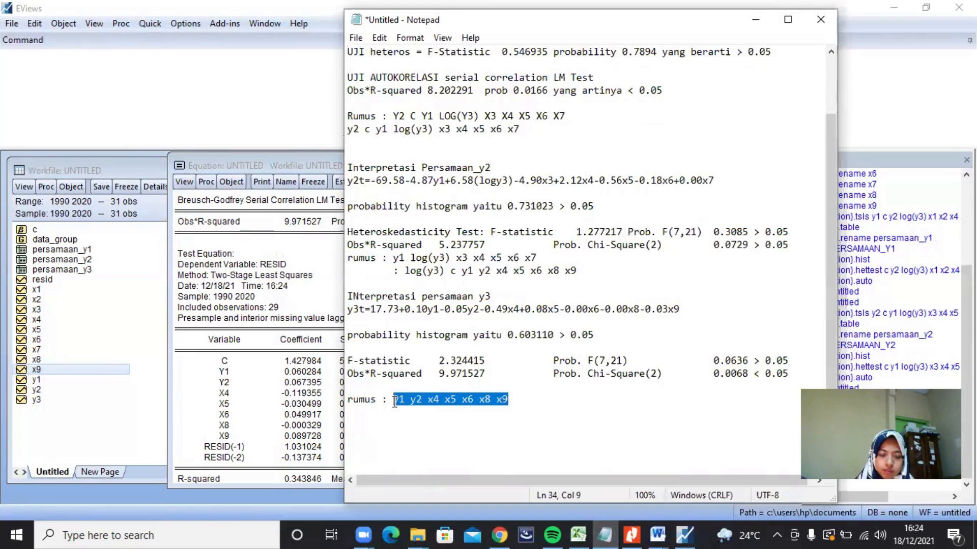
pyautogui.click(755, 20)
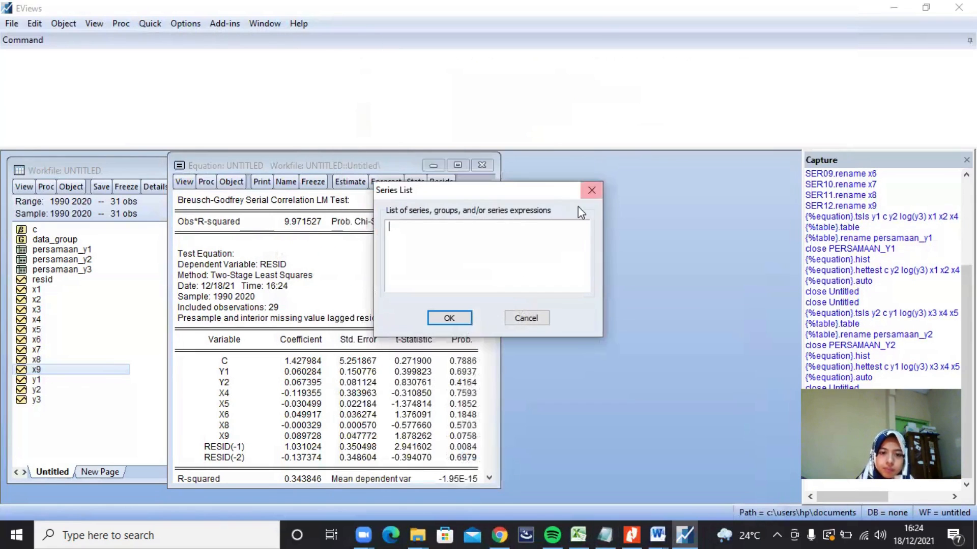
pyautogui.hotkey('ctrl', 'v')
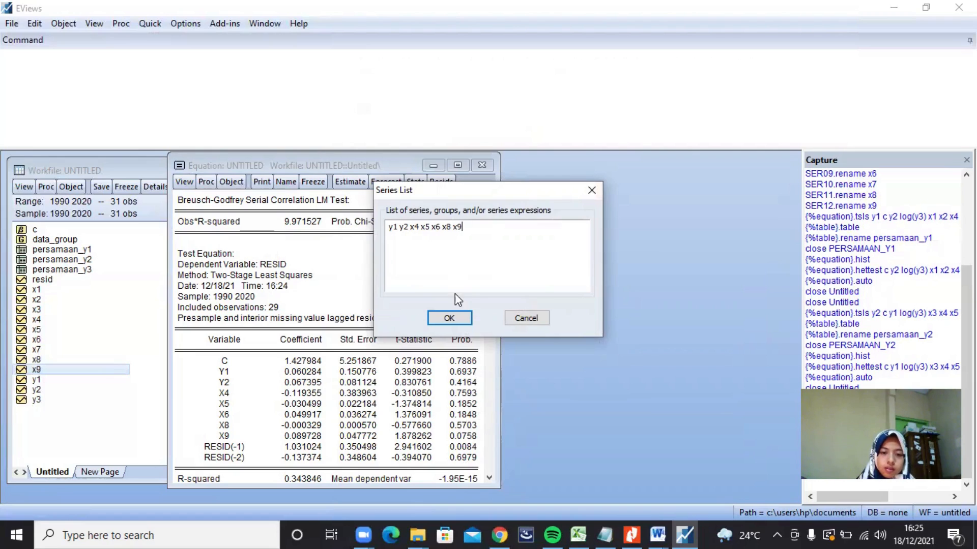
pyautogui.click(453, 316)
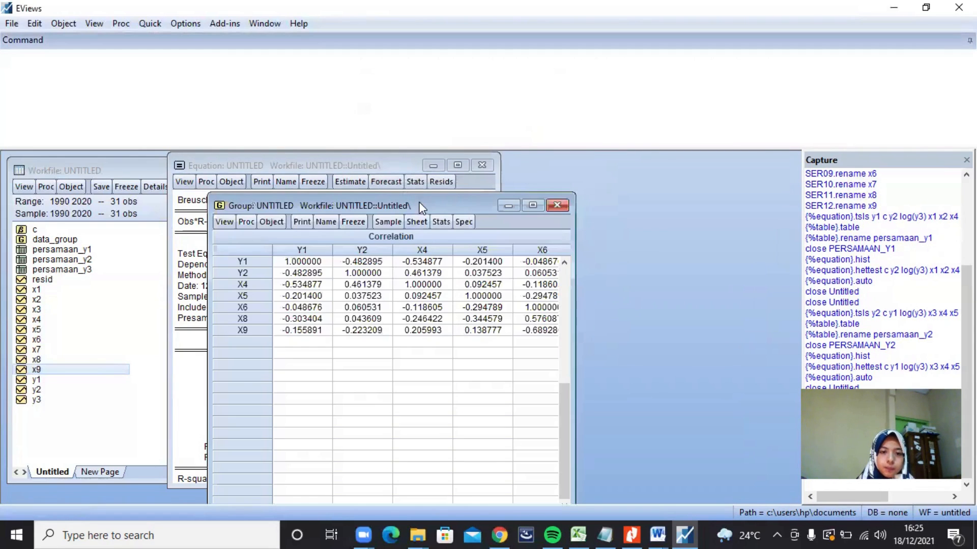
pyautogui.moveTo(419, 194); pyautogui.dragTo(422, 175)
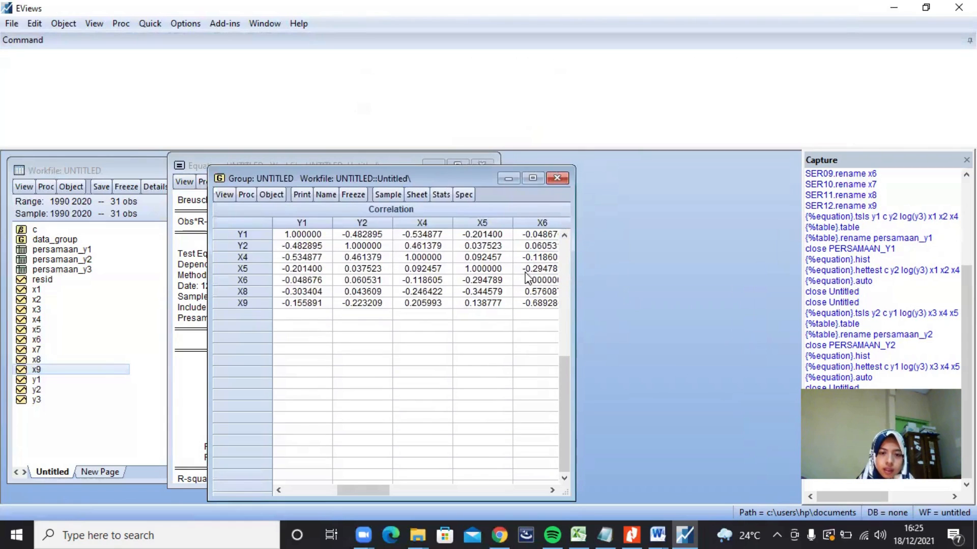